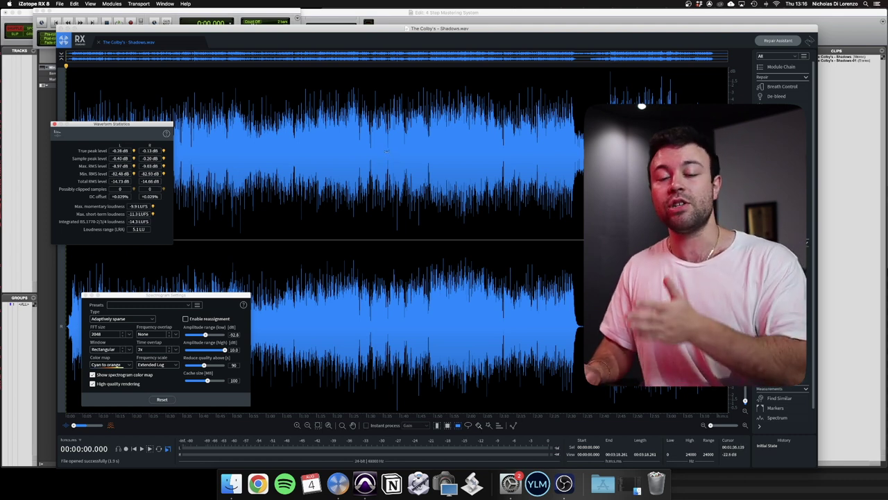
Create four new audio tracks in the Pro Tools session
{"action": "left_click", "coordinate": [462, 17]}
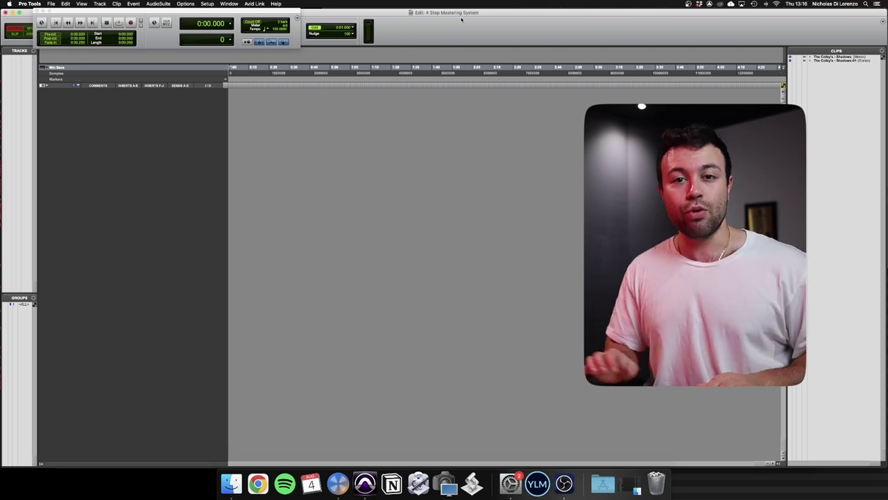
{"action": "key", "text": "super+n"}
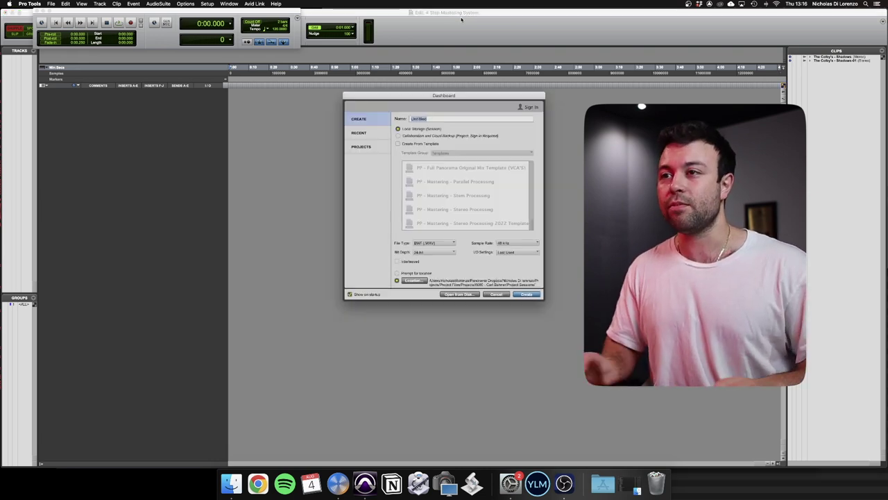
{"action": "key", "text": "Escape"}
{"action": "key", "text": "super+shift+n"}
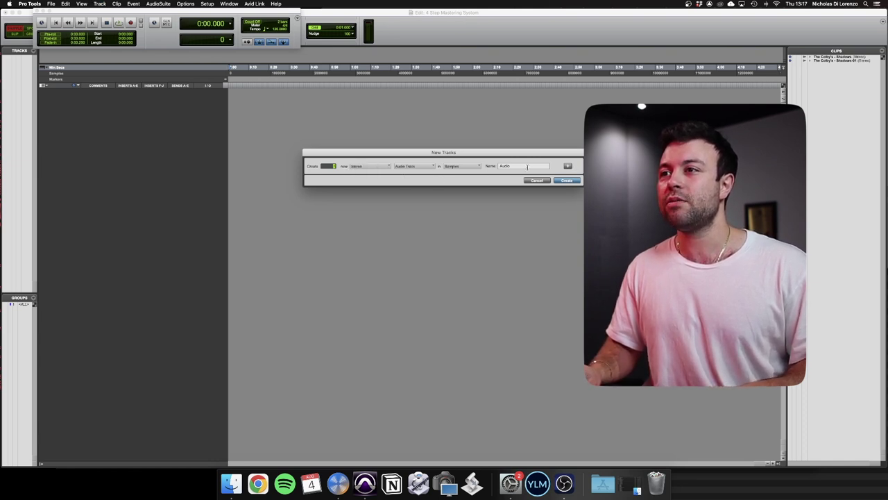
{"action": "left_click", "coordinate": [567, 166]}
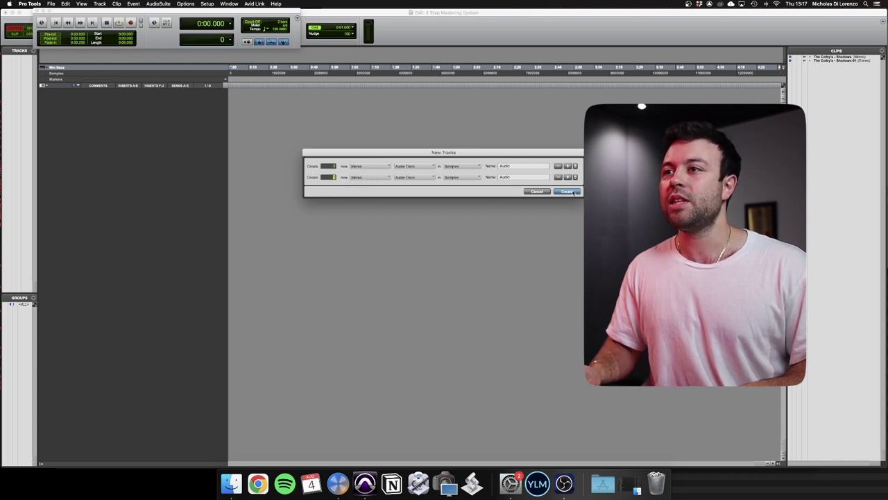
{"action": "key", "text": "Return"}
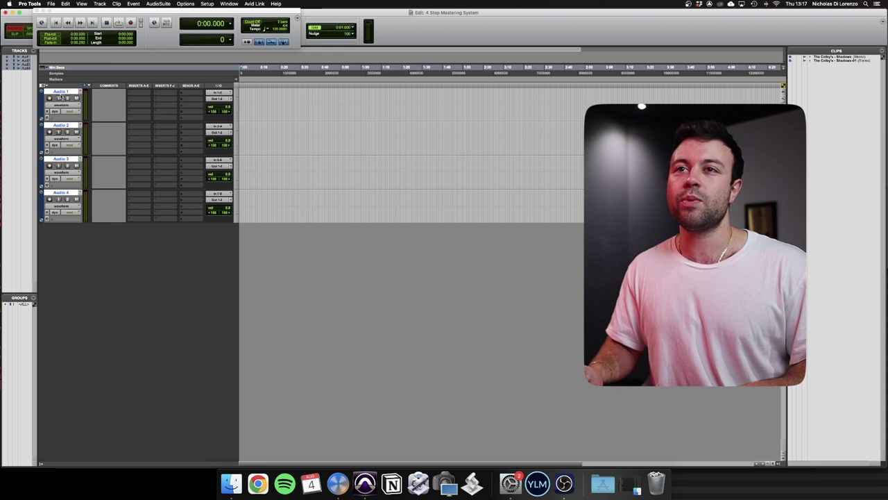
Rename Audio 1, 2 and 3 to Read, Write and Compare
{"action": "double_click", "coordinate": [61, 91]}
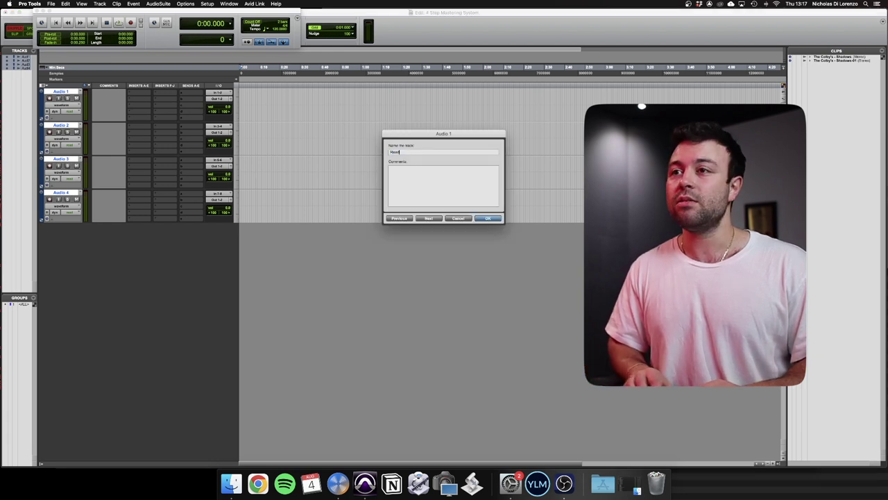
{"action": "type", "text": "Read"}
{"action": "key", "text": "Return"}
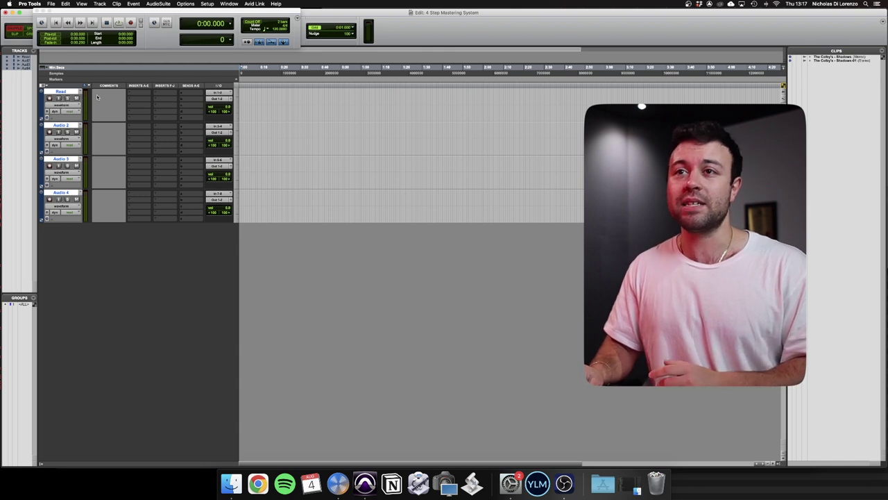
{"action": "double_click", "coordinate": [66, 124]}
{"action": "type", "text": "Write"}
{"action": "key", "text": "Return"}
{"action": "double_click", "coordinate": [61, 160]}
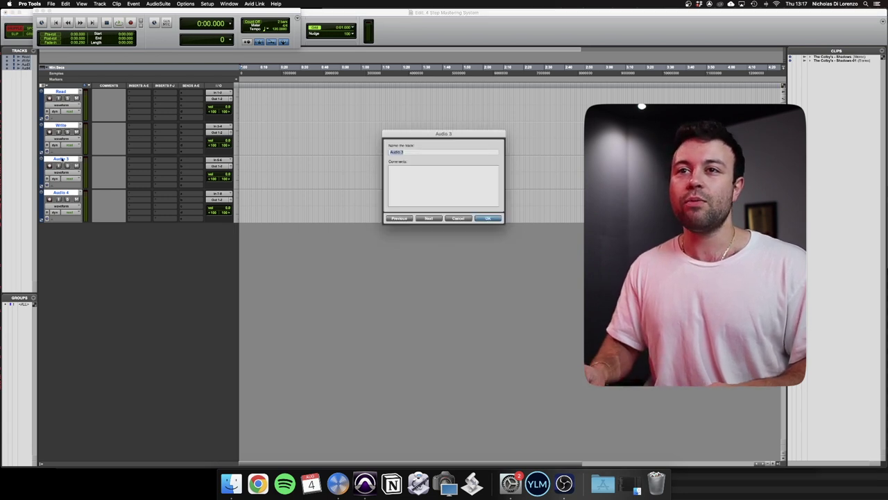
{"action": "type", "text": "Compare"}
{"action": "key", "text": "Return"}
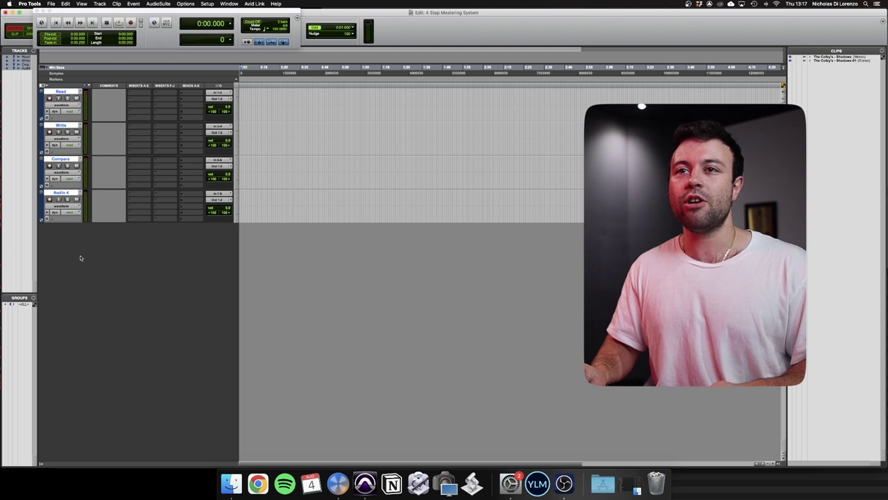
Add a stereo Master Fader track
{"action": "left_click", "coordinate": [59, 4]}
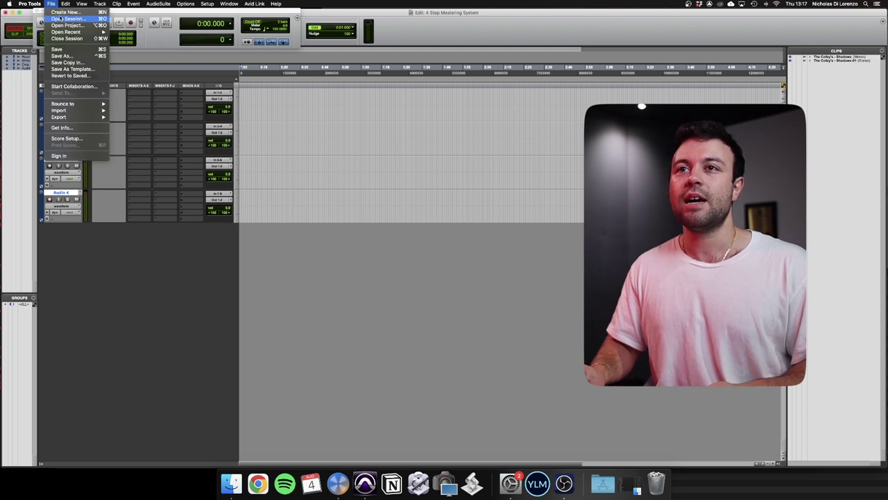
{"action": "left_click", "coordinate": [86, 232]}
{"action": "key", "text": "super+shift+n"}
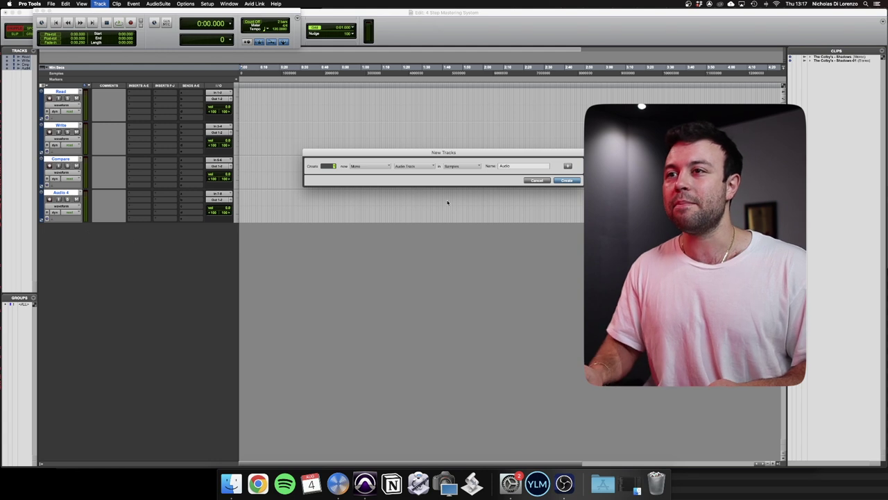
{"action": "left_click", "coordinate": [347, 164]}
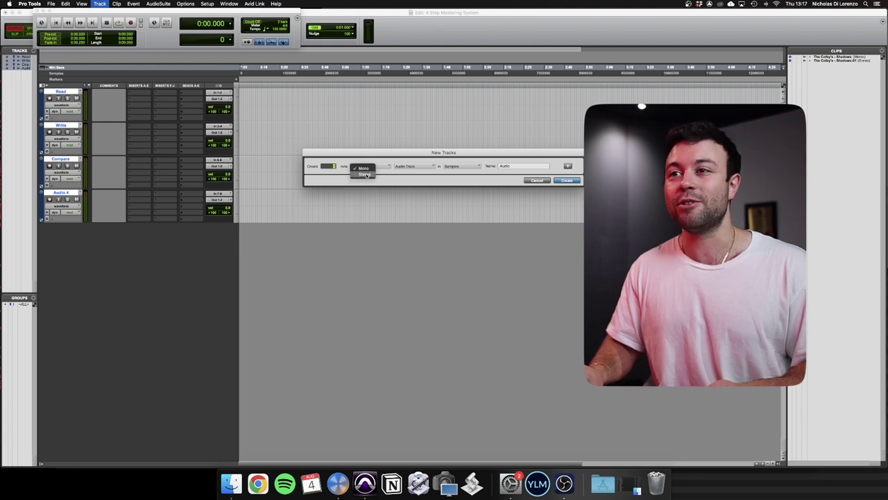
{"action": "left_click", "coordinate": [362, 174]}
{"action": "left_click", "coordinate": [434, 167]}
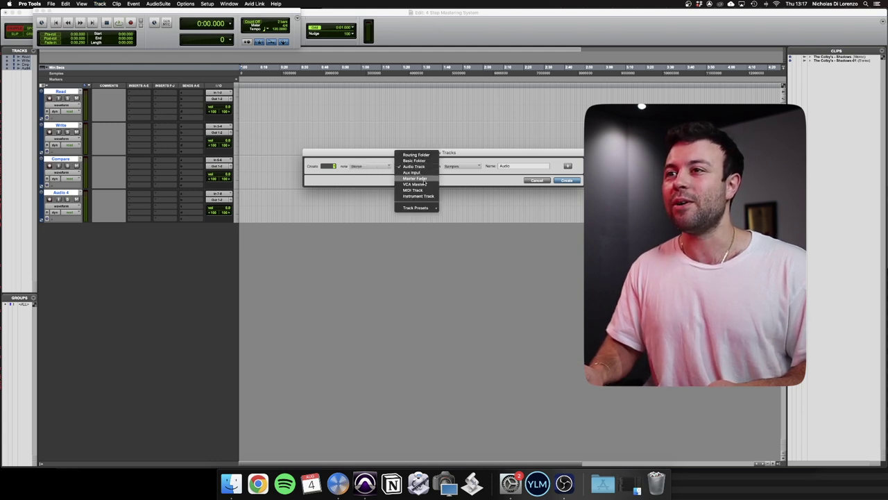
{"action": "left_click", "coordinate": [420, 179]}
{"action": "left_click", "coordinate": [566, 180]}
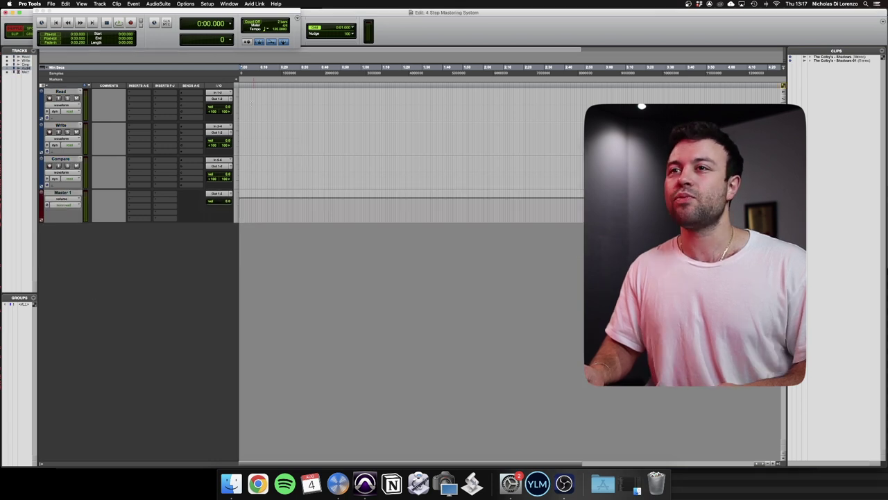
Route Read's output to Bus 7-8 renamed PRINTER and enable Write's input monitoring
{"action": "left_click", "coordinate": [219, 101]}
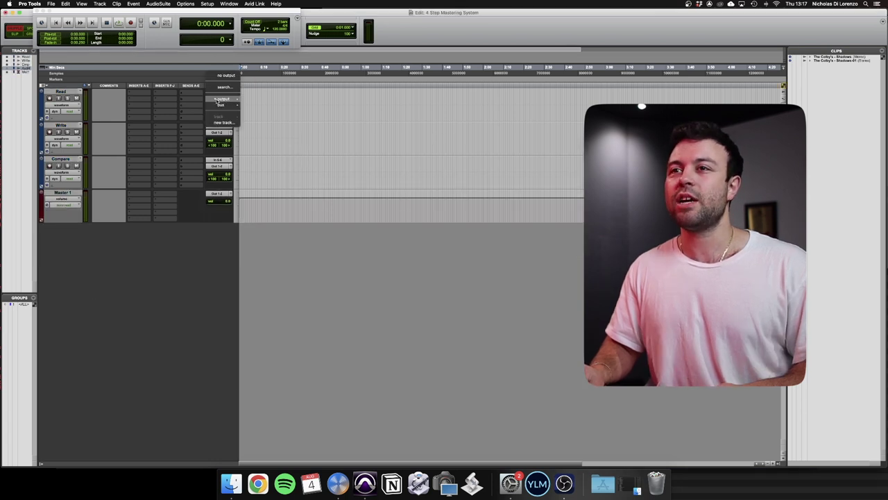
{"action": "mouse_move", "coordinate": [224, 105]}
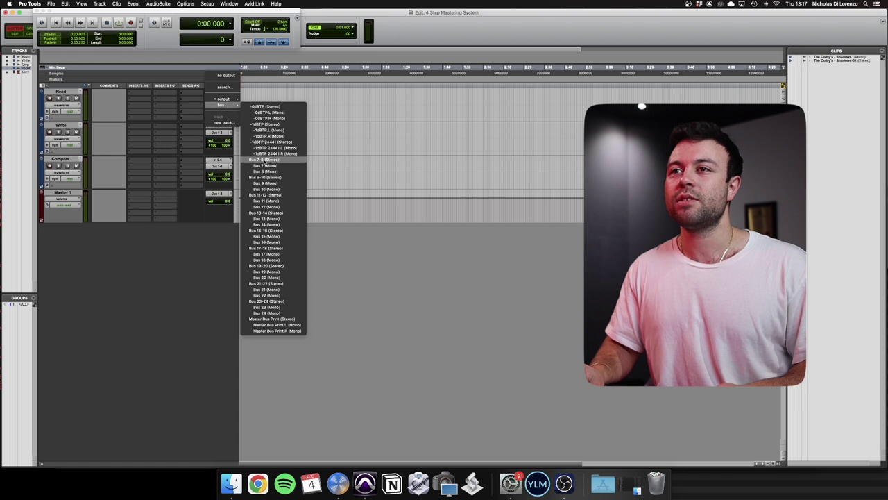
{"action": "left_click", "coordinate": [250, 161]}
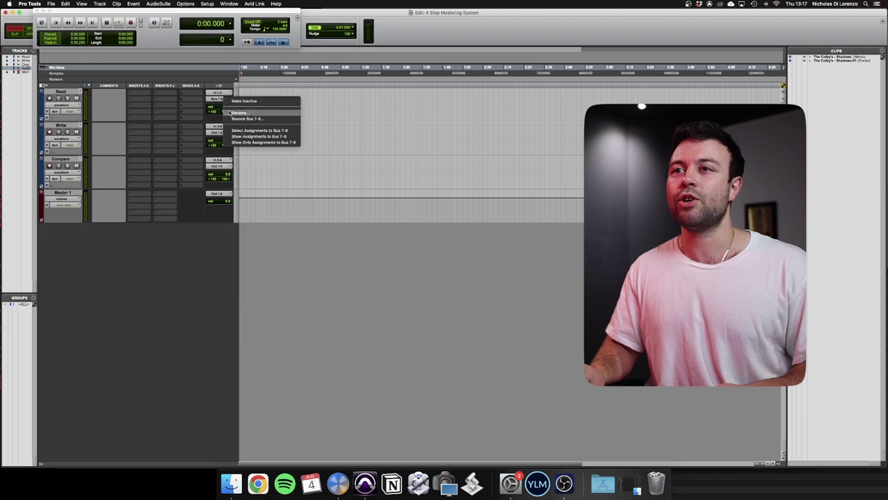
{"action": "double_click", "coordinate": [219, 99]}
{"action": "type", "text": "PRINTER"}
{"action": "key", "text": "Return"}
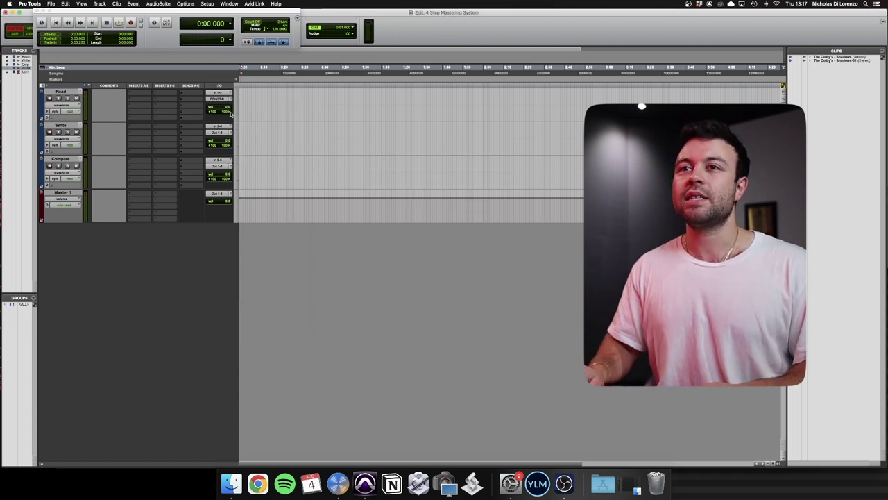
{"action": "left_click", "coordinate": [58, 132]}
{"action": "left_click", "coordinate": [218, 125]}
Set the Write track's input to PRINTER and show it as playlists
{"action": "mouse_move", "coordinate": [224, 132]}
{"action": "left_click", "coordinate": [272, 151]}
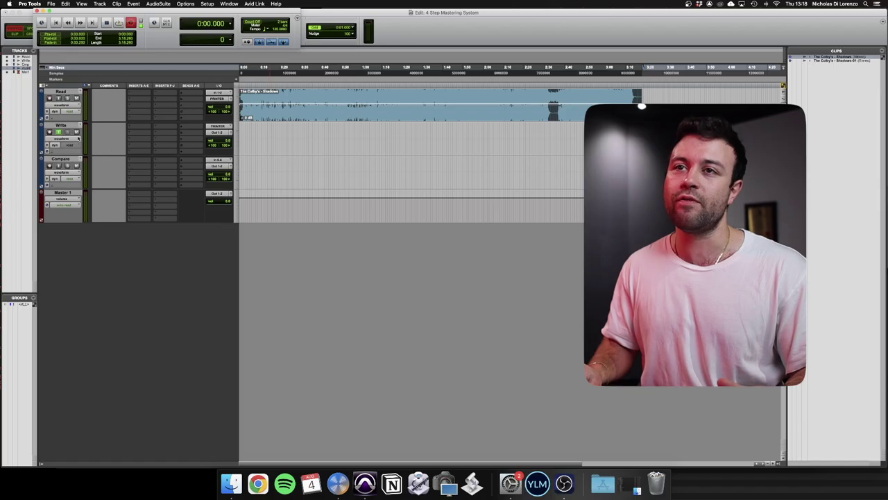
{"action": "left_click", "coordinate": [61, 106]}
{"action": "left_click", "coordinate": [62, 122]}
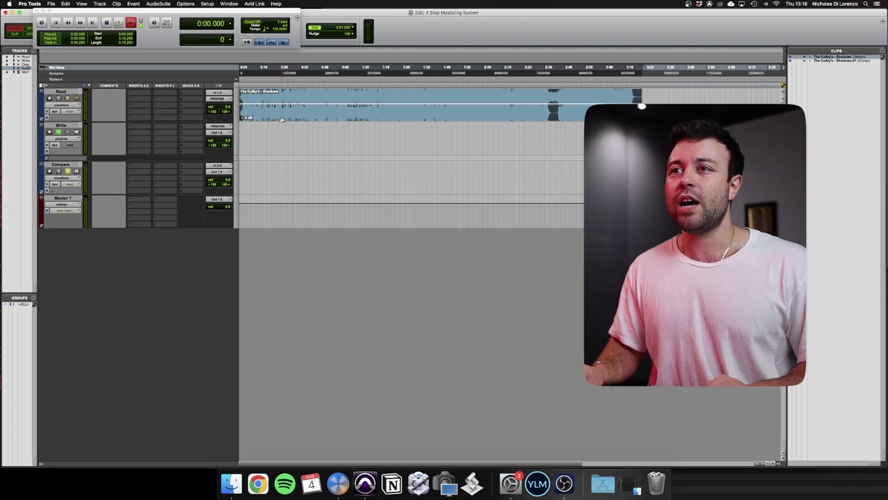
Copy the song clip onto the Compare track and show Compare as playlists
{"action": "left_click_drag", "start_coordinate": [282, 120], "coordinate": [282, 192]}
{"action": "left_click", "coordinate": [63, 172]}
{"action": "left_click", "coordinate": [64, 161]}
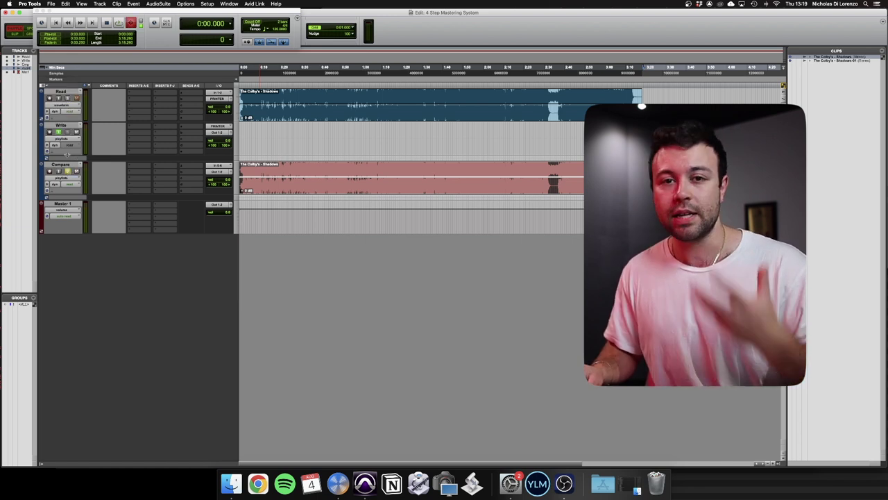
Insert the SPAN analyser on Master 1 and move its window aside
{"action": "left_click", "coordinate": [146, 208]}
{"action": "type", "text": "vo"}
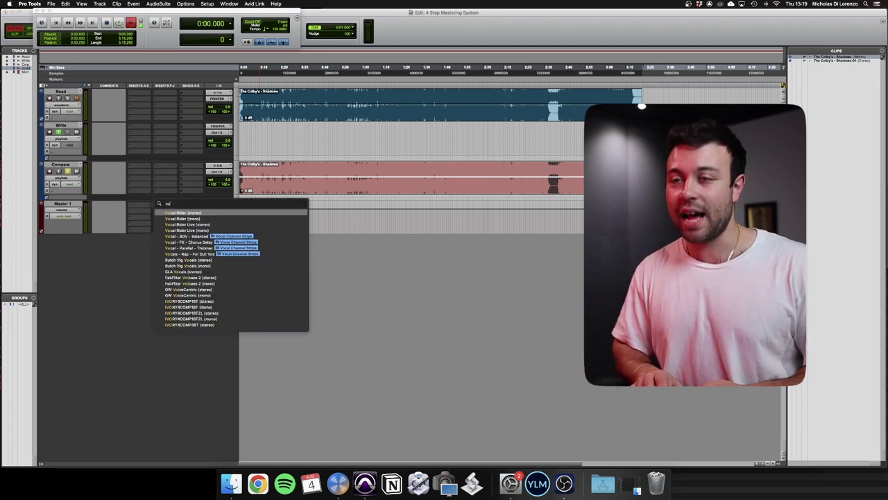
{"action": "type", "text": "cal"}
{"action": "key", "text": "BackSpace"}
{"action": "key", "text": "BackSpace"}
{"action": "key", "text": "BackSpace"}
{"action": "key", "text": "BackSpace"}
{"action": "key", "text": "BackSpace"}
{"action": "type", "text": "span"}
{"action": "key", "text": "Return"}
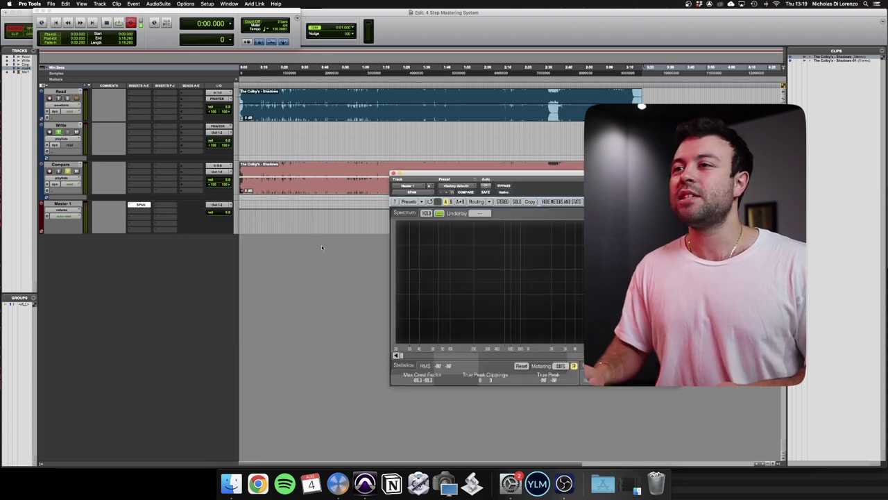
{"action": "left_click_drag", "start_coordinate": [492, 179], "coordinate": [176, 225]}
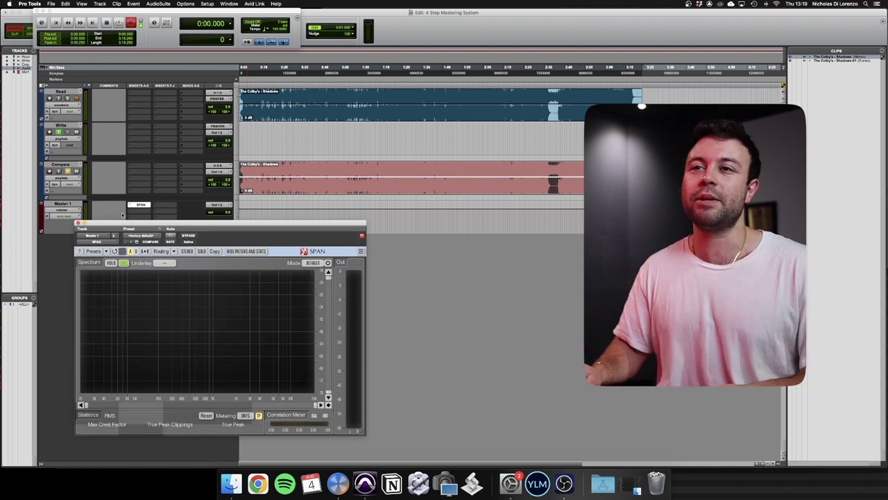
Insert Insight 2 on Master 1 and reposition its meter window
{"action": "left_click", "coordinate": [132, 211]}
{"action": "type", "text": "insight"}
{"action": "key", "text": "Escape"}
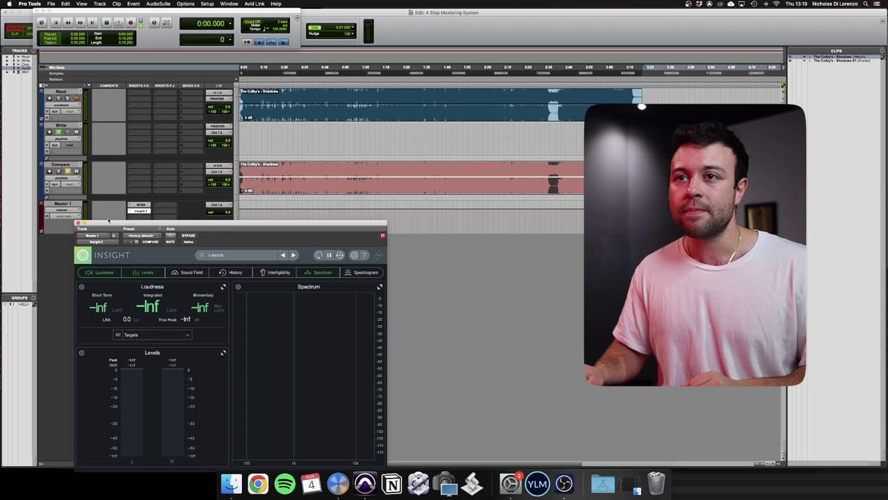
{"action": "left_click_drag", "start_coordinate": [105, 223], "coordinate": [268, 192]}
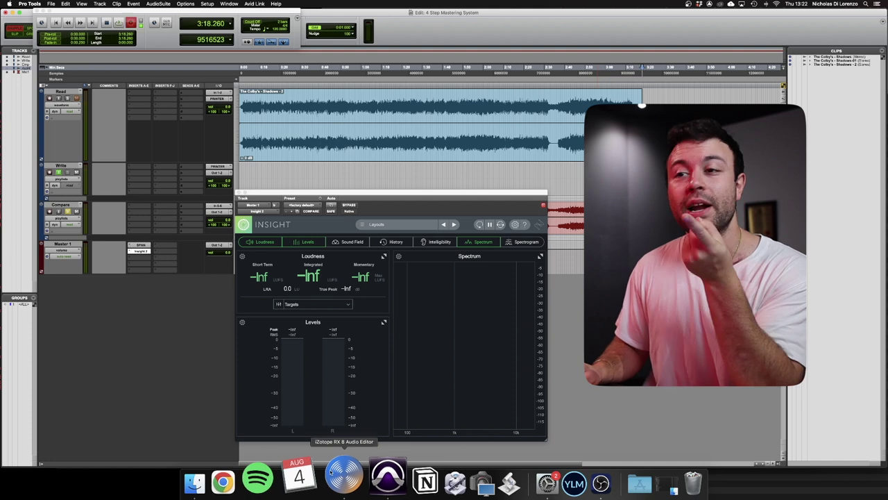
Switch to RX 8 to process the song file, then return to Pro Tools
{"action": "left_click", "coordinate": [340, 485]}
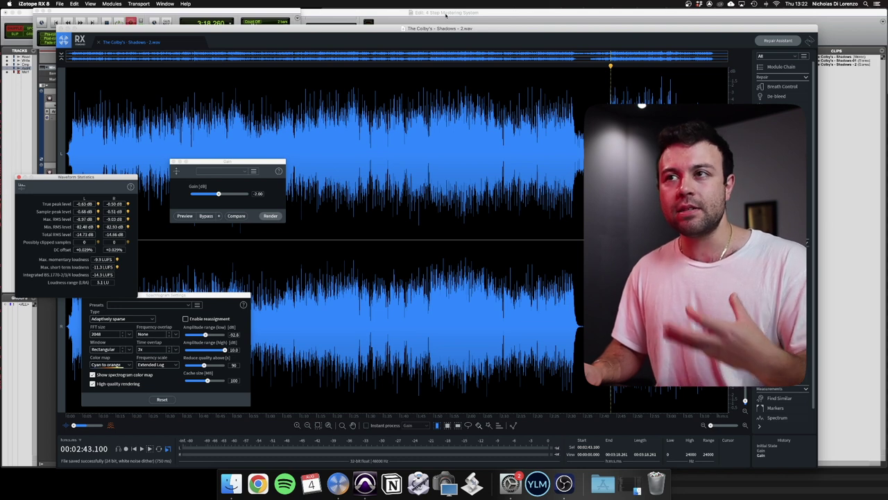
{"action": "left_click", "coordinate": [445, 13]}
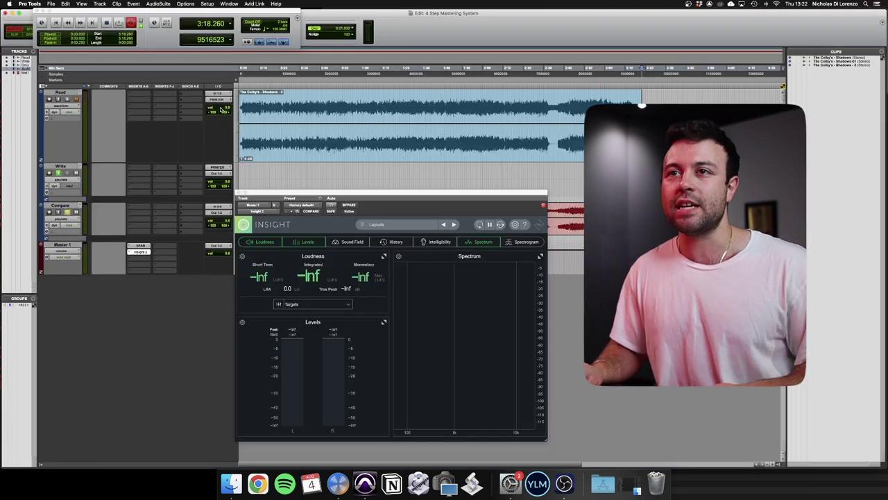
Enter -0.5dBTP in the Read track's comments
{"action": "left_click", "coordinate": [98, 124]}
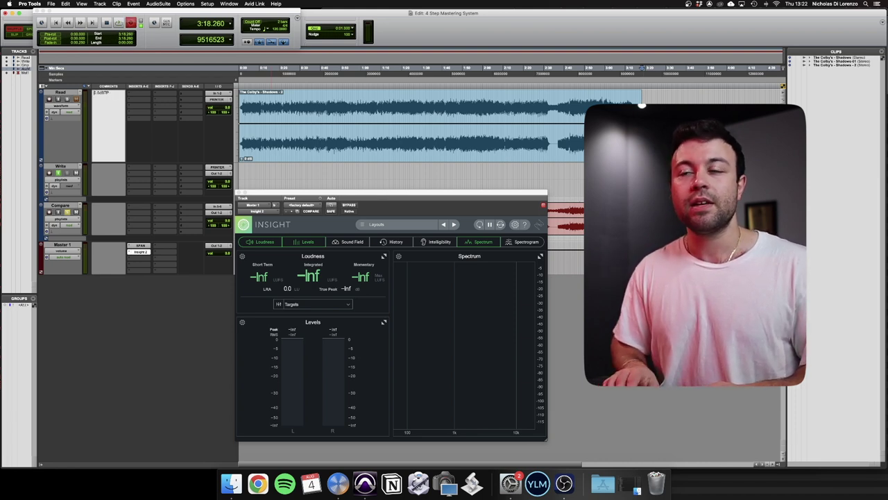
{"action": "key", "text": "Return"}
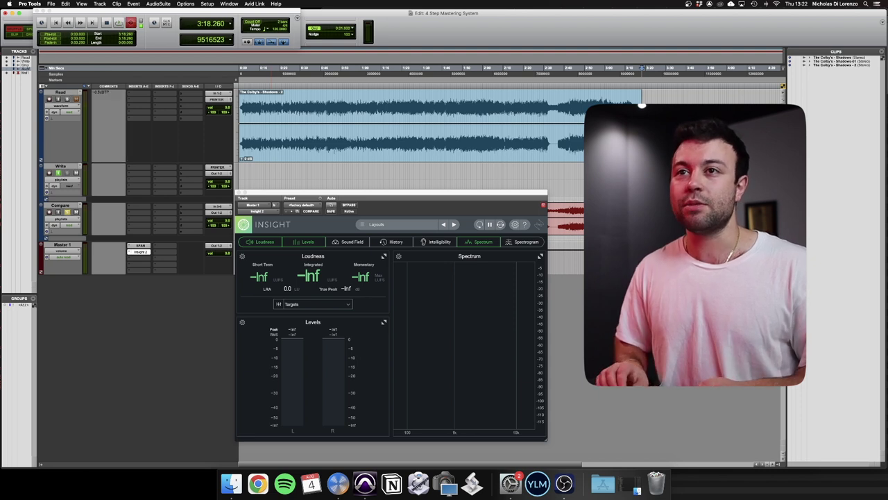
{"action": "left_click", "coordinate": [98, 126]}
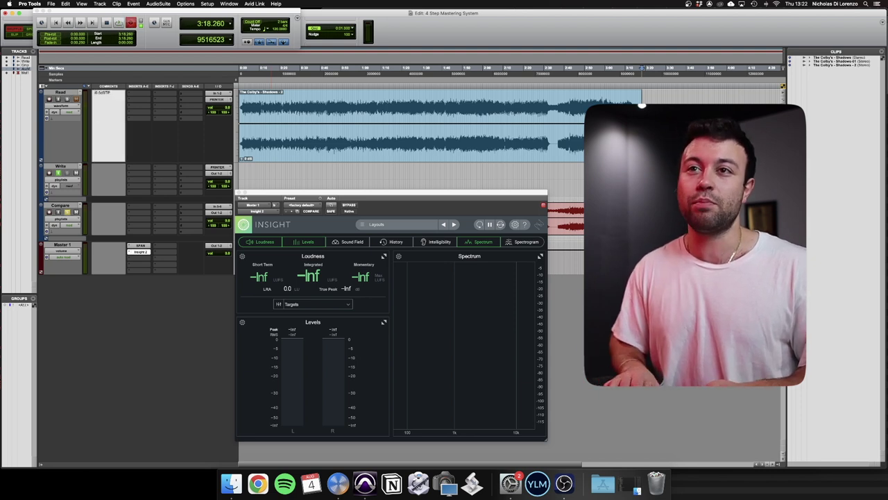
{"action": "key", "text": "Return"}
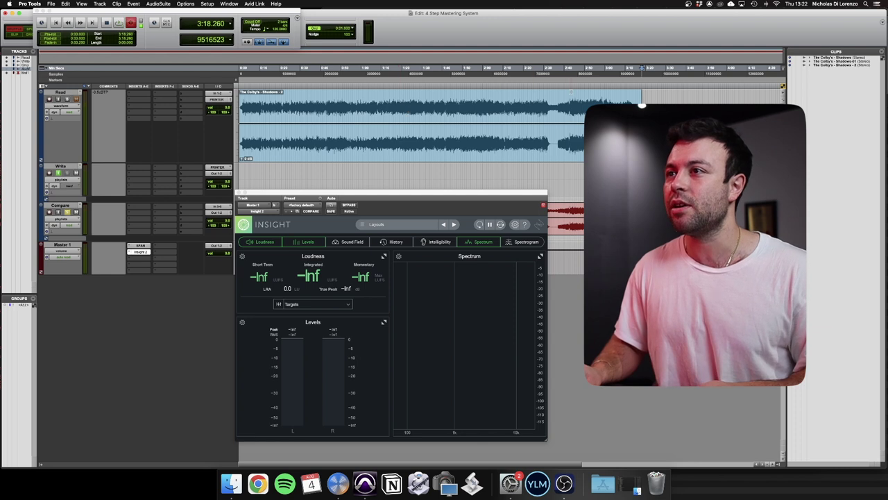
Set the edit point at 2:43 on the ruler
{"action": "left_click", "coordinate": [567, 67]}
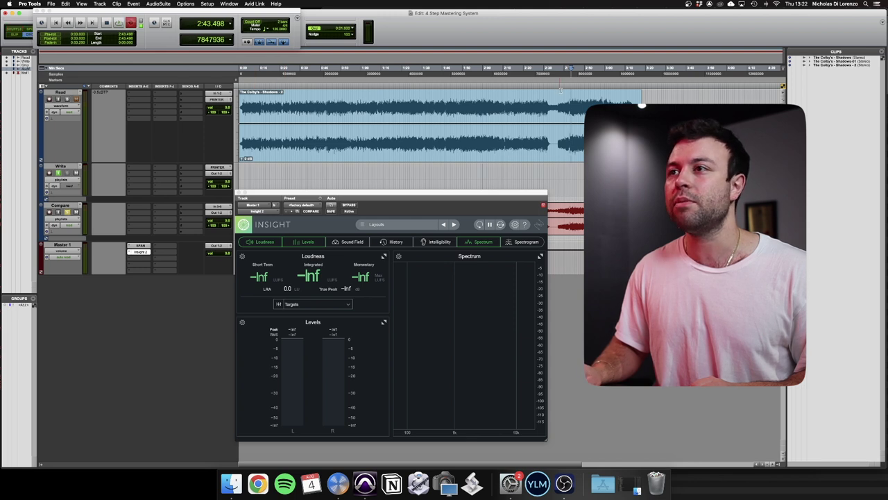
{"action": "left_click", "coordinate": [571, 69]}
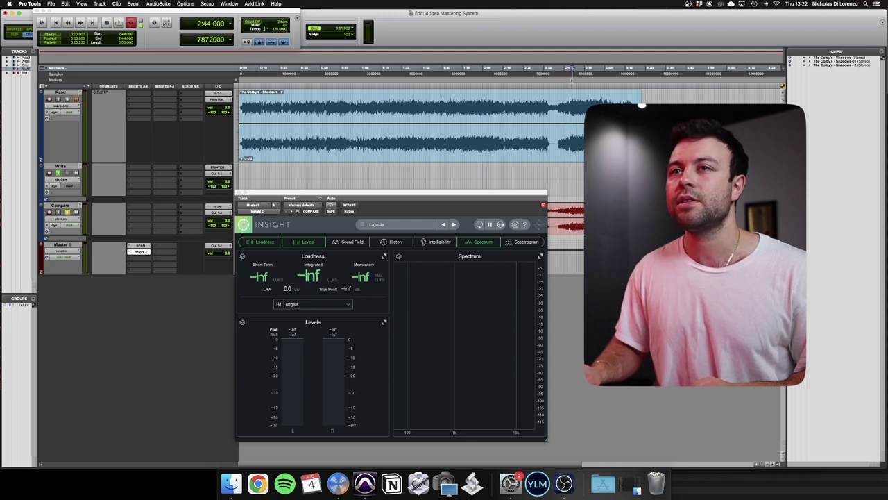
{"action": "left_click", "coordinate": [569, 69]}
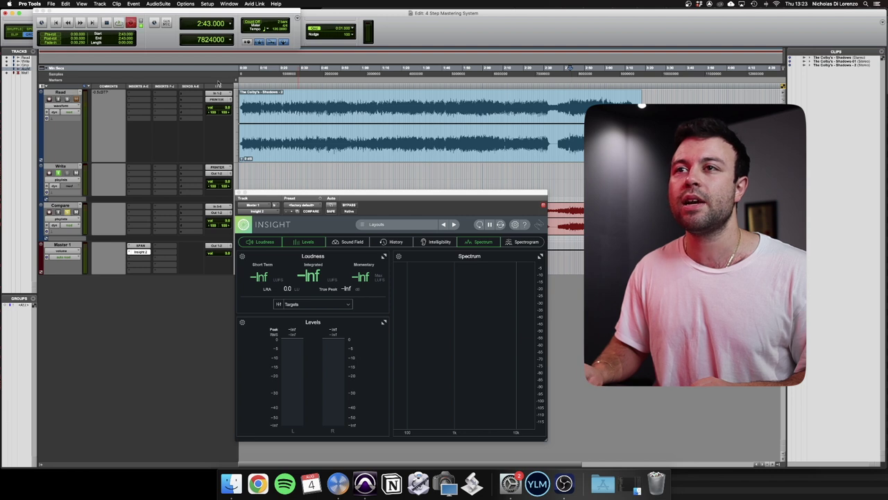
Add a marker named TP at 2:43, select the clip after the split, and return to the start
{"action": "key", "text": "KP_Enter"}
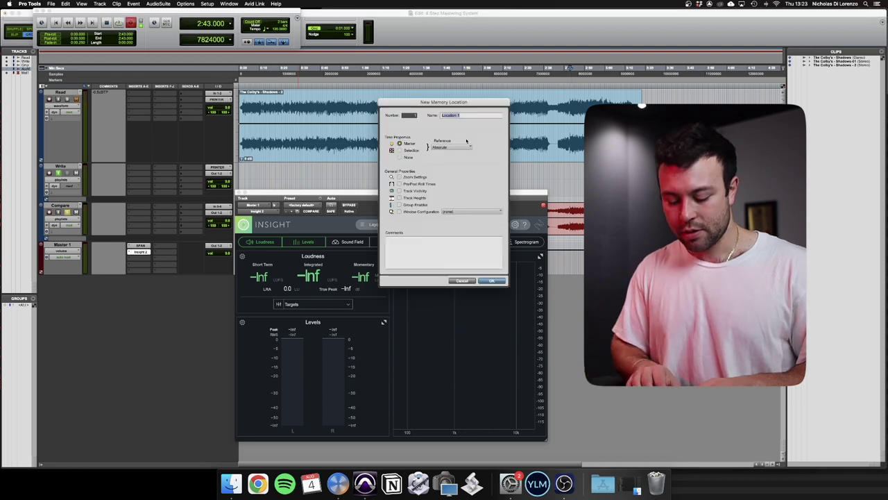
{"action": "type", "text": "TP"}
{"action": "key", "text": "Return"}
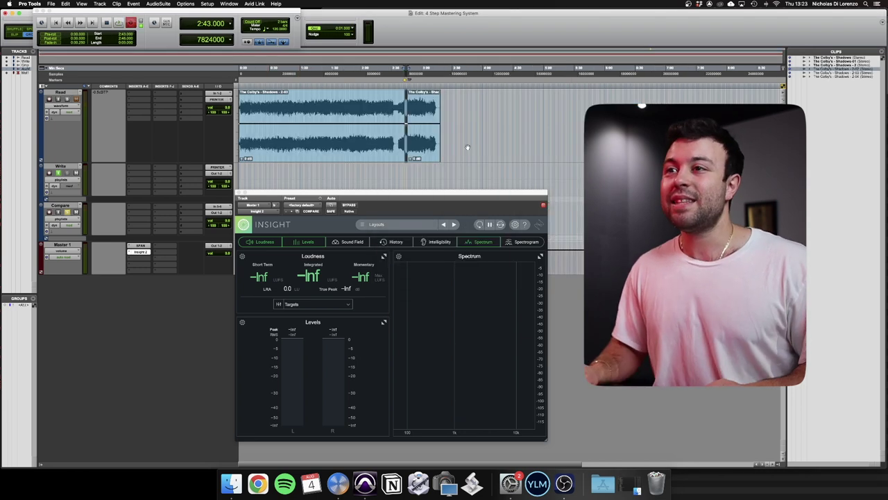
{"action": "left_click", "coordinate": [420, 149]}
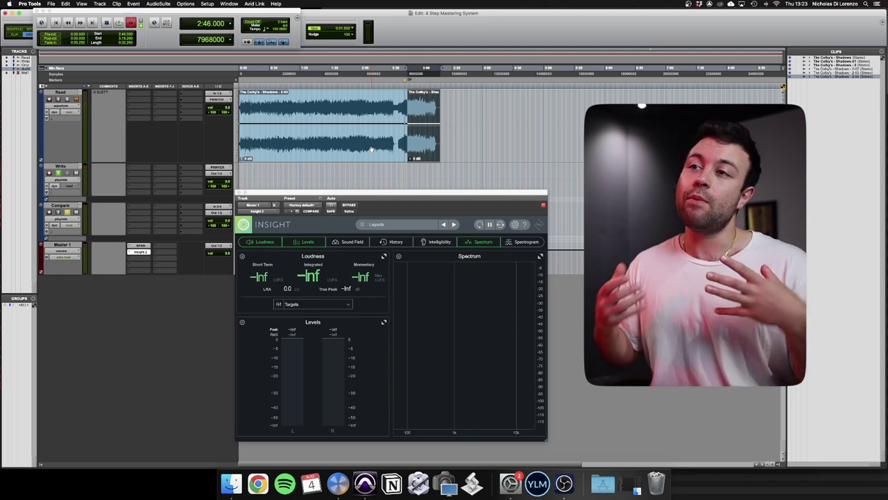
{"action": "key", "text": "Return"}
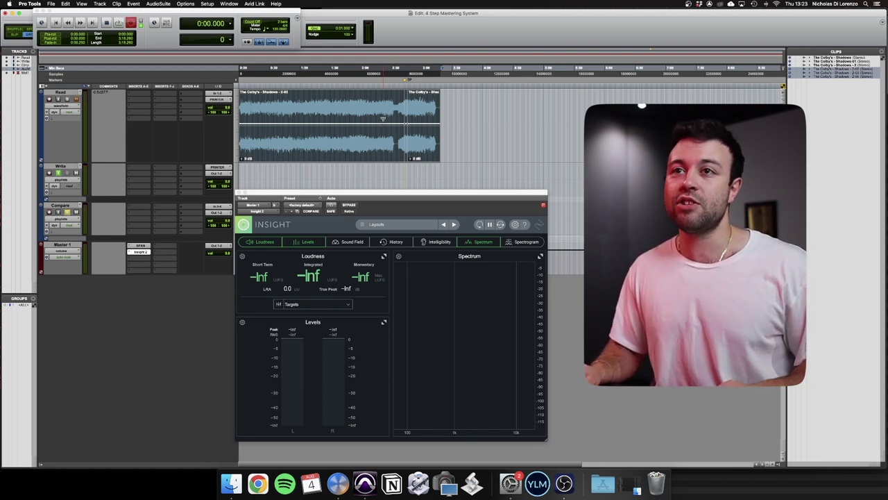
Lower both master clips' gain to about -2.4 dB and play back while watching Insight's loudness meters
{"action": "left_click_drag", "start_coordinate": [383, 118], "coordinate": [370, 220]}
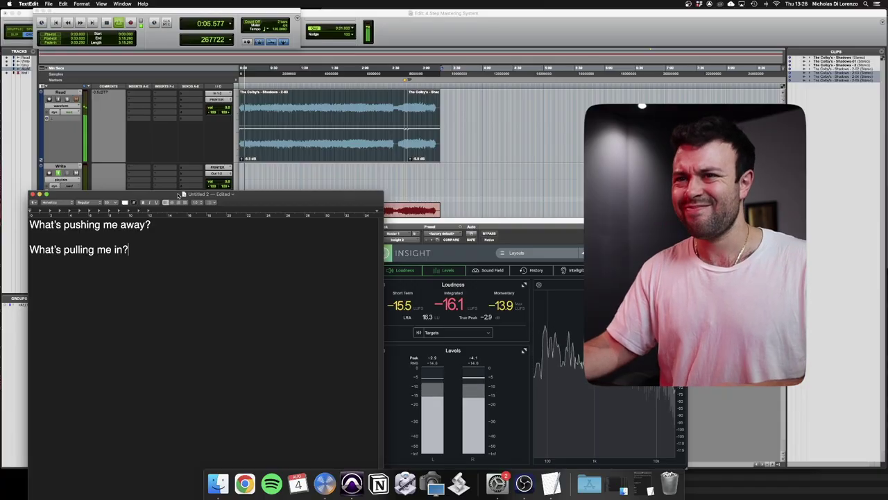
{"action": "left_click", "coordinate": [539, 284]}
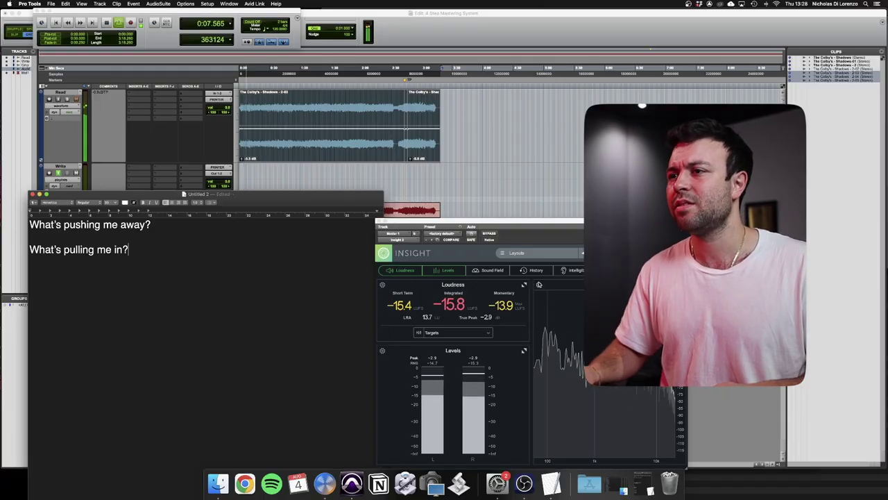
Adjust Insight's spectrum peak hold option, then add a blank line under the first notes question
{"action": "left_click", "coordinate": [539, 284]}
{"action": "left_click", "coordinate": [137, 285]}
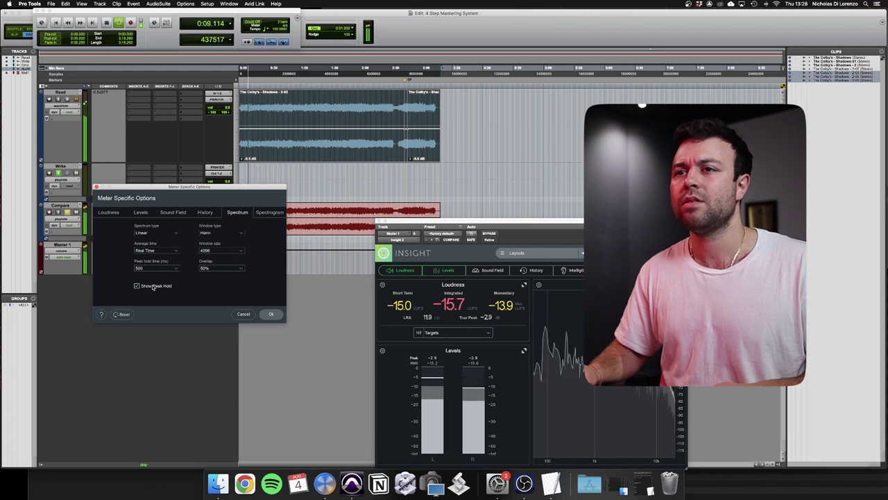
{"action": "left_click", "coordinate": [279, 314]}
{"action": "left_click", "coordinate": [277, 312]}
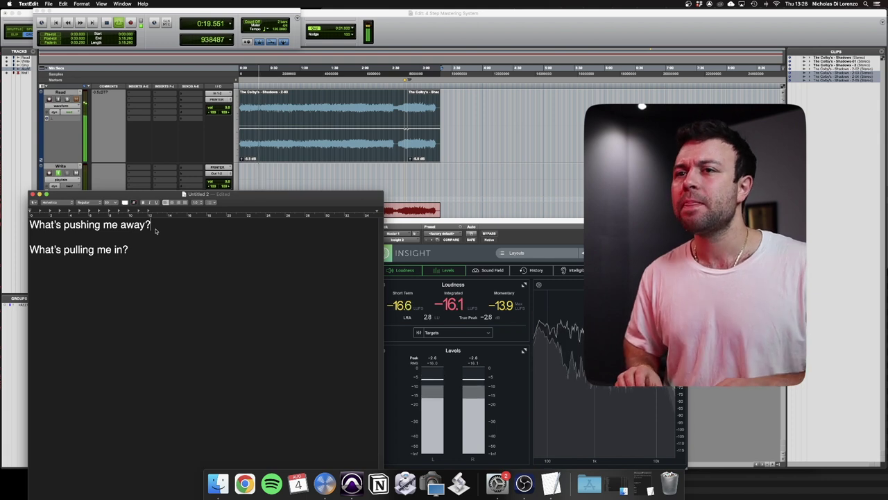
{"action": "key", "text": "Return"}
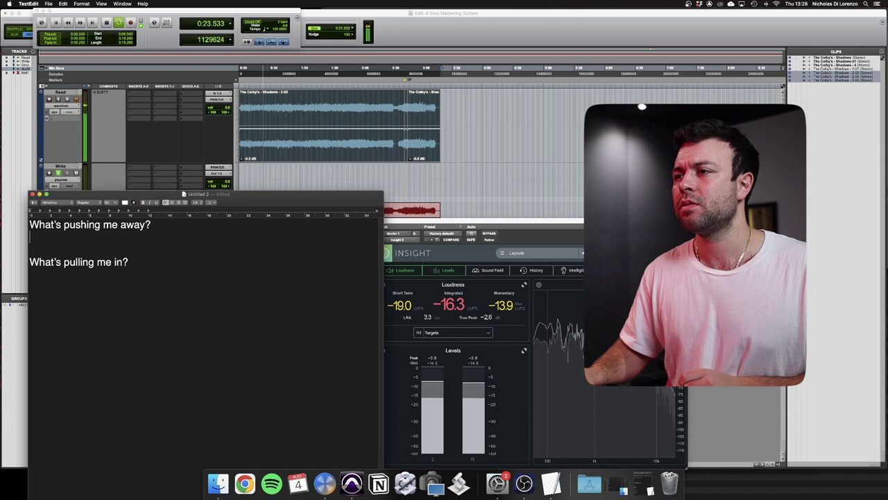
{"action": "key", "text": "super+Tab"}
Show Insight's spectrogram full-size with a flat 2D perspective
{"action": "left_click", "coordinate": [680, 397]}
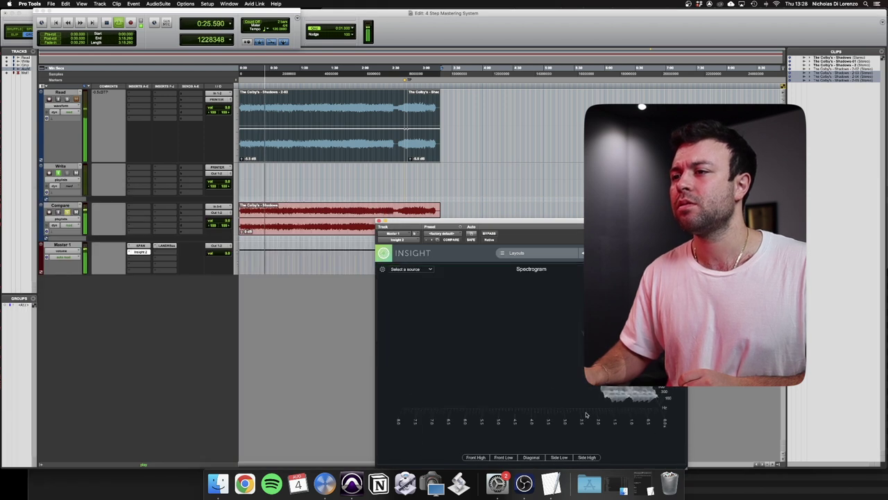
{"action": "left_click", "coordinate": [382, 268]}
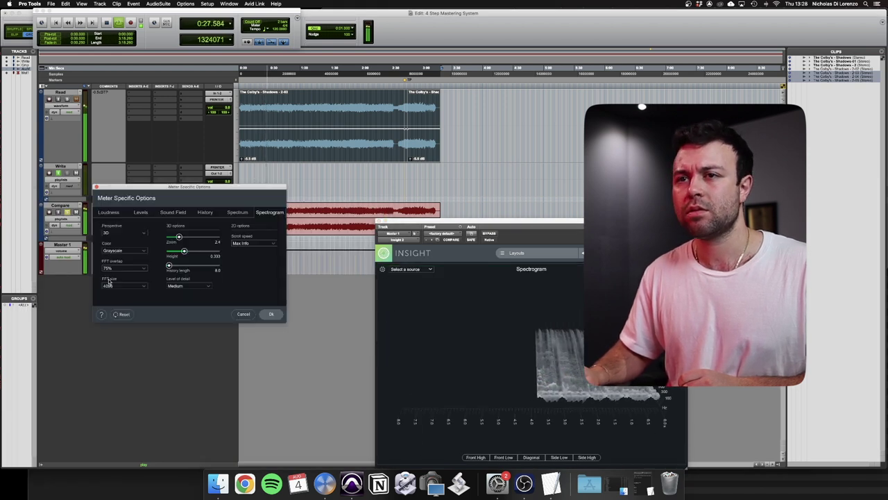
{"action": "left_click", "coordinate": [121, 231]}
{"action": "left_click", "coordinate": [122, 223]}
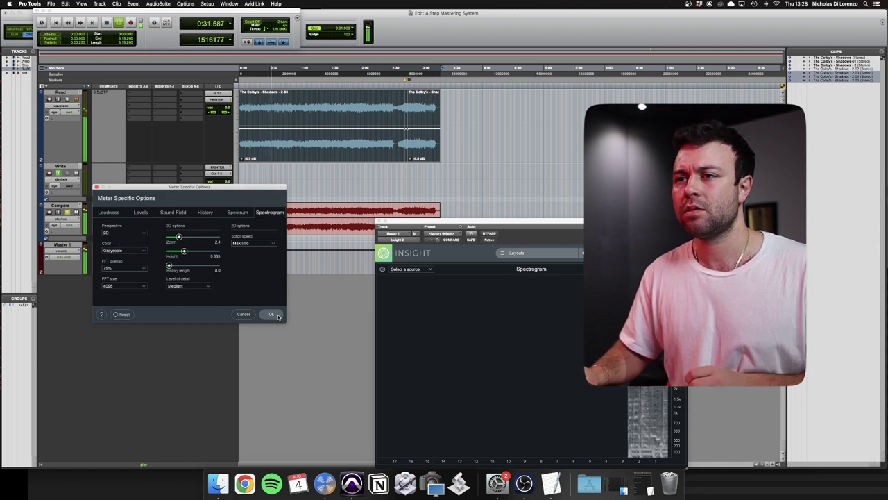
{"action": "left_click", "coordinate": [276, 315]}
{"action": "key", "text": "super+Tab"}
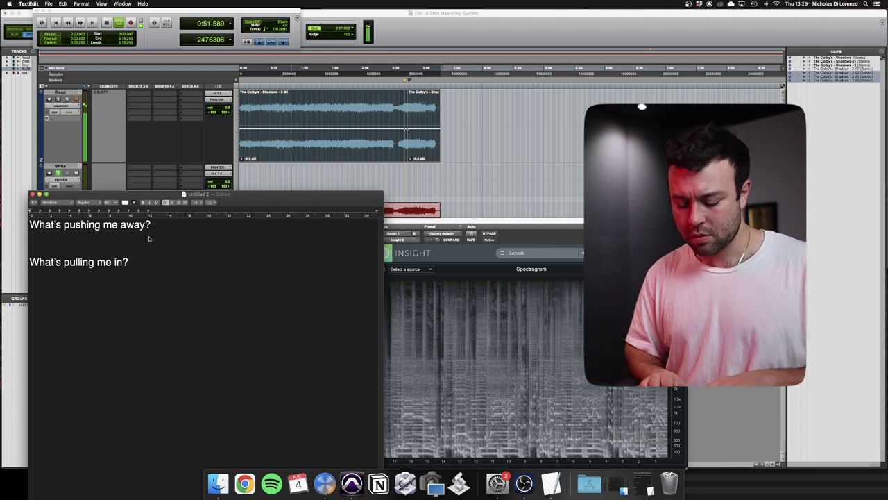
Write 'Rhythm Guitar has a great energy; nice open tone;' under the first question
{"action": "type", "text": "GUITAR"}
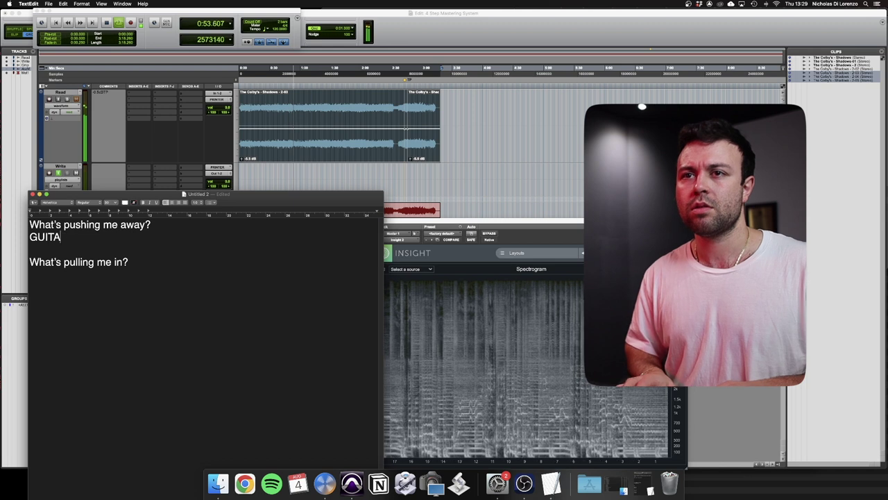
{"action": "key", "text": "BackSpace"}
{"action": "key", "text": "BackSpace"}
{"action": "key", "text": "BackSpace"}
{"action": "key", "text": "BackSpace"}
{"action": "key", "text": "BackSpace"}
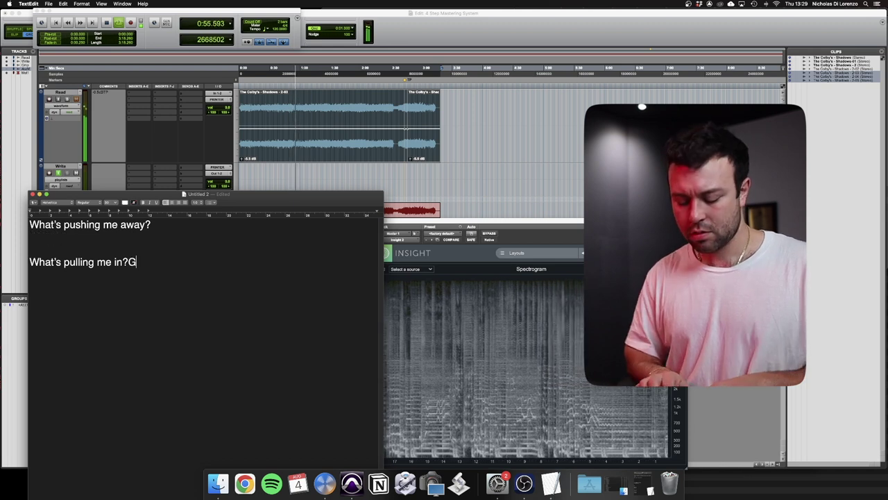
{"action": "type", "text": "uitar"}
{"action": "key", "text": "BackSpace"}
{"action": "key", "text": "BackSpace"}
{"action": "key", "text": "BackSpace"}
{"action": "key", "text": "BackSpace"}
{"action": "key", "text": "BackSpace"}
{"action": "key", "text": "BackSpace"}
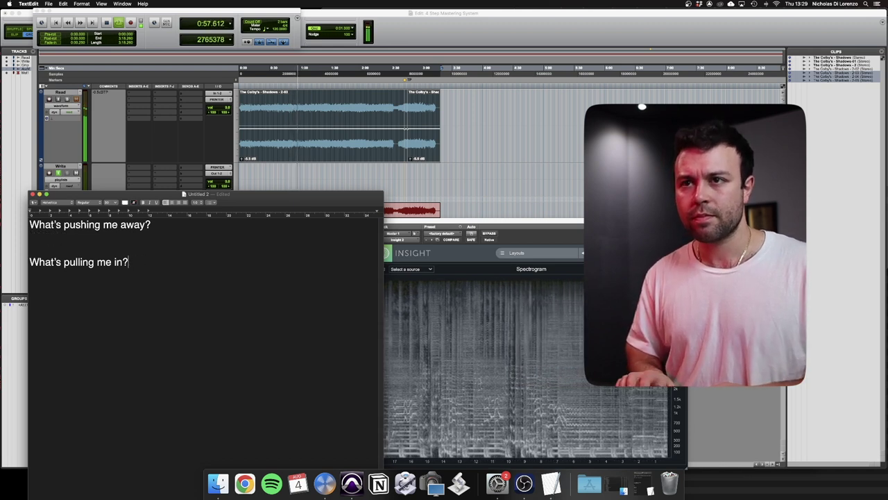
{"action": "type", "text": "u"}
{"action": "key", "text": "BackSpace"}
{"action": "key", "text": "BackSpace"}
{"action": "type", "text": "Rhythm "}
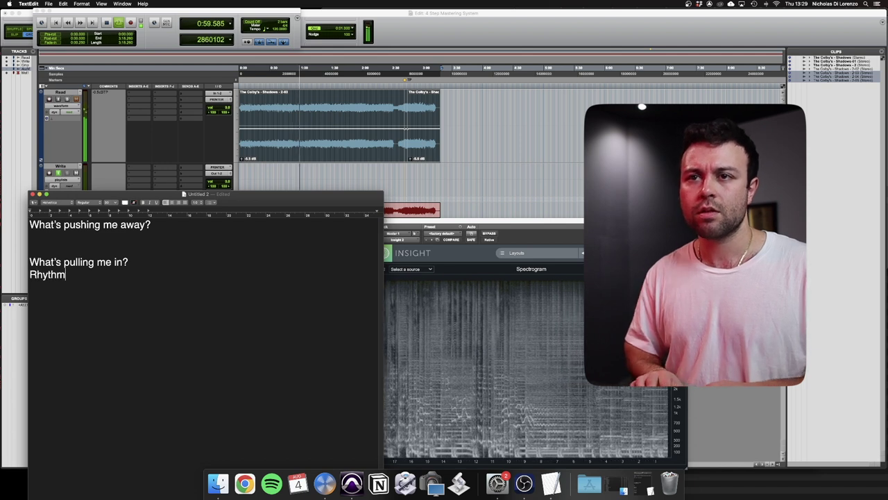
{"action": "type", "text": "Guitar has a g"}
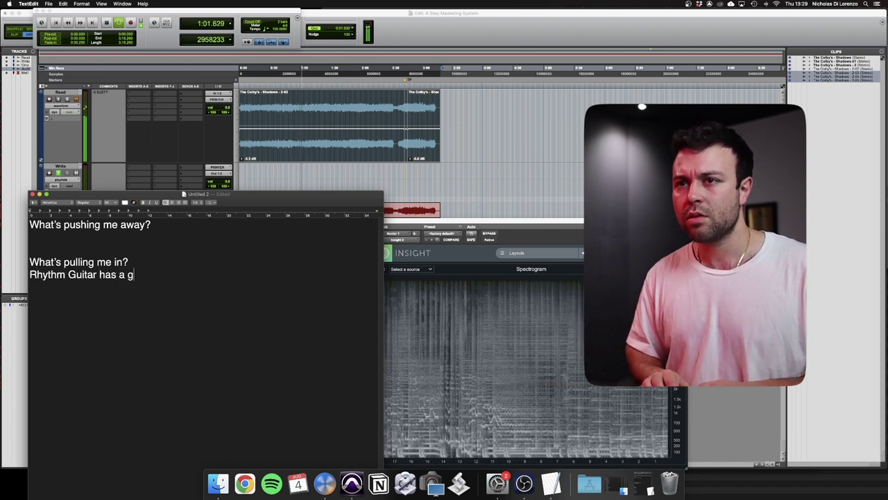
{"action": "type", "text": "reat energy;"}
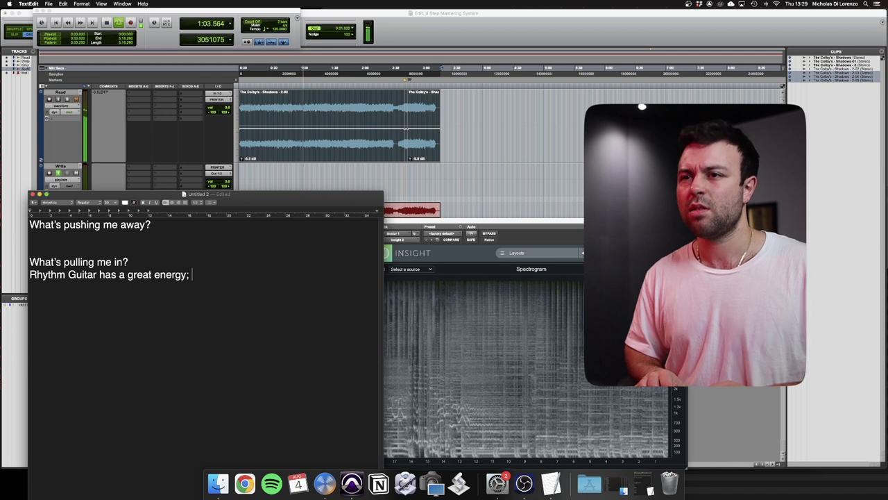
{"action": "type", "text": " nice open tone;"}
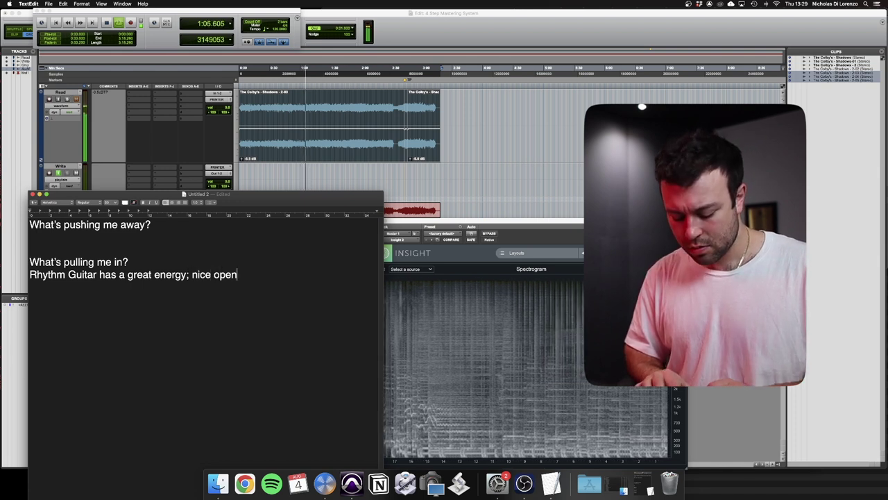
Add the stereo-field guitar picking note, then the low-end 'PH-atness' note under 'What's pushing me away?'
{"action": "left_click", "coordinate": [128, 262]}
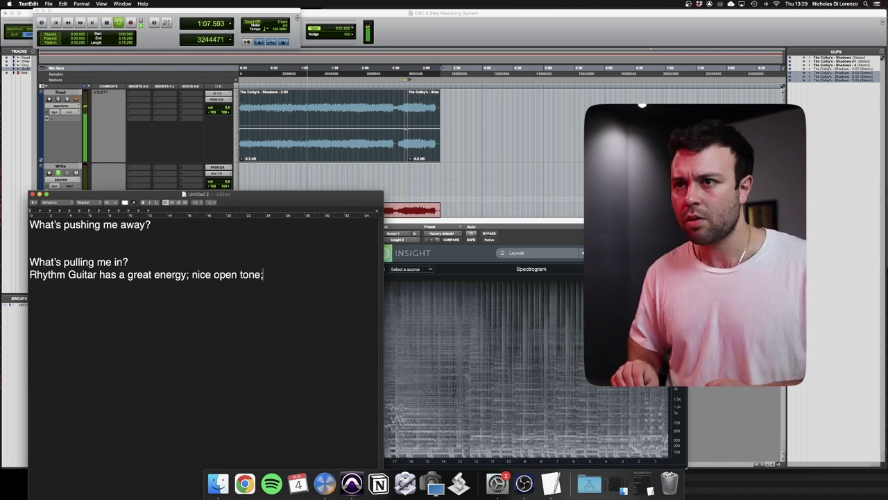
{"action": "key", "text": "Return"}
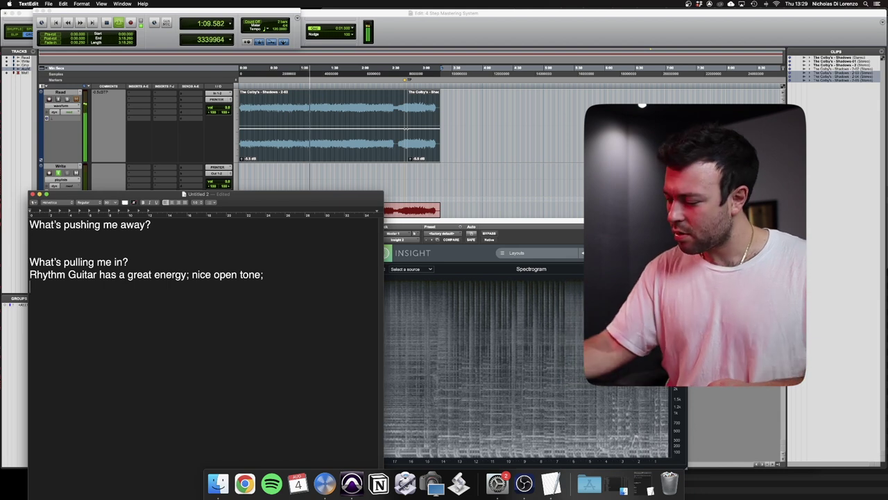
{"action": "type", "text": "Guit"}
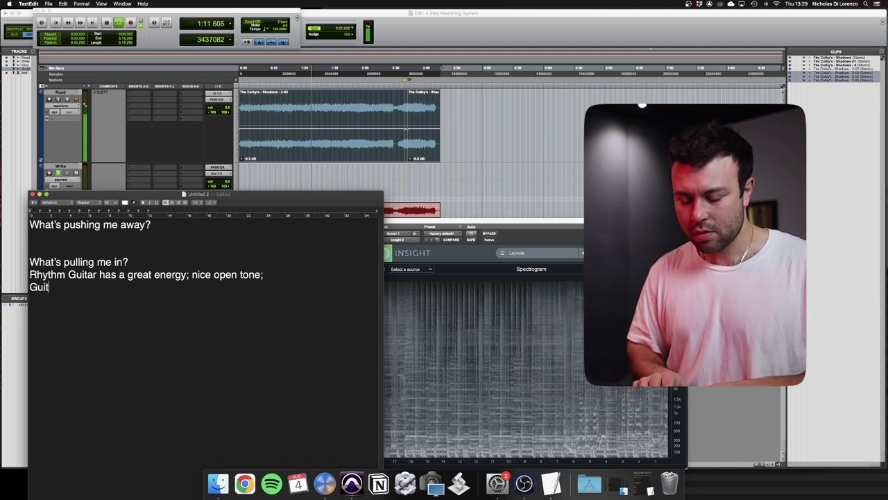
{"action": "type", "text": "ar picking in stereo field "}
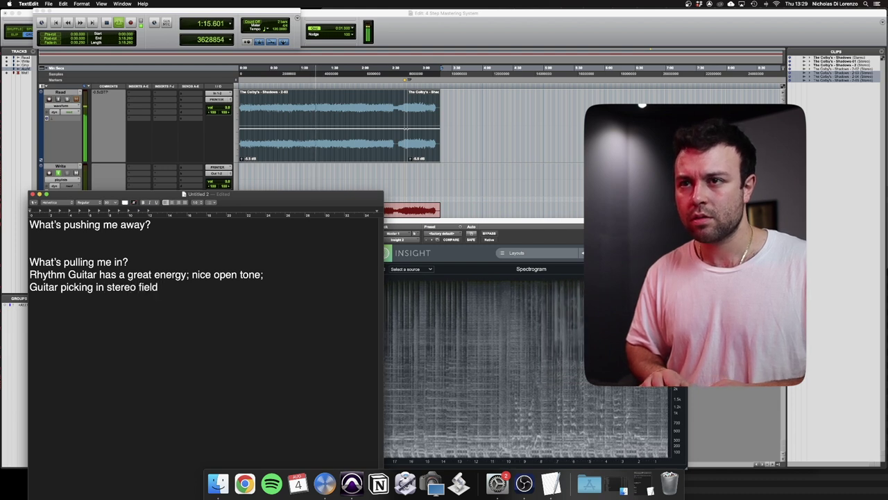
{"action": "type", "text": "F*c"}
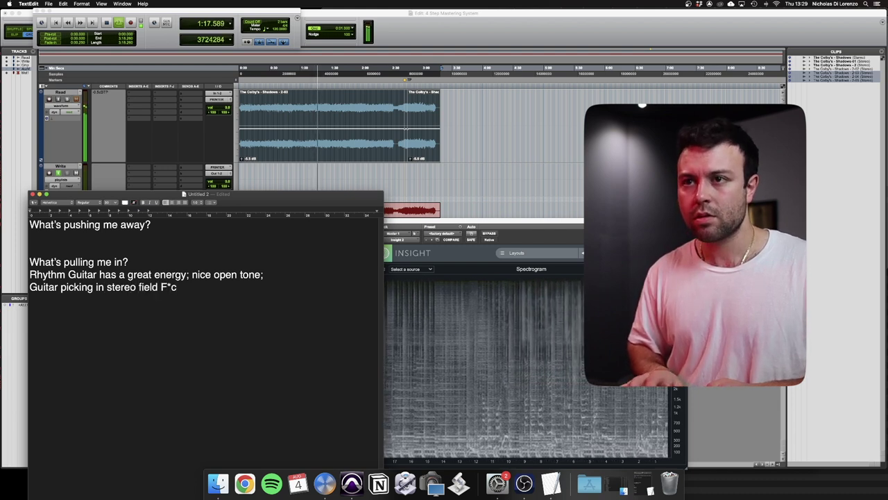
{"action": "key", "text": "BackSpace"}
{"action": "type", "text": "kn nice!"}
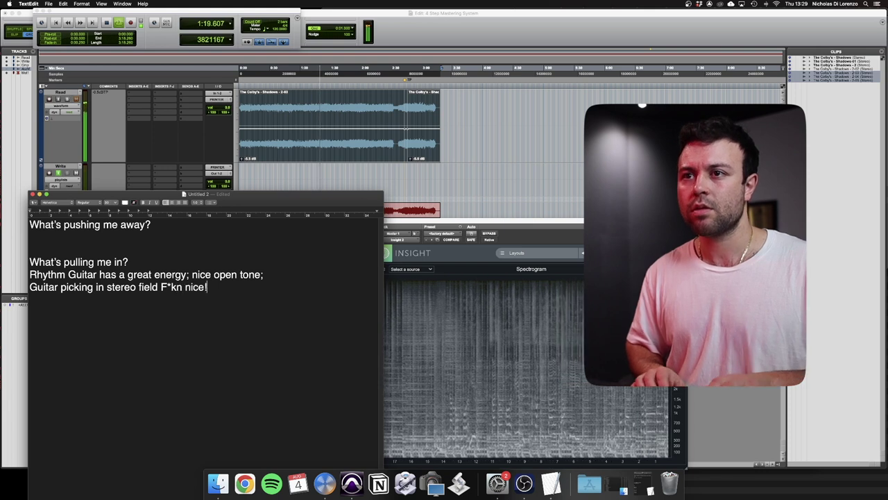
{"action": "left_click", "coordinate": [29, 237]}
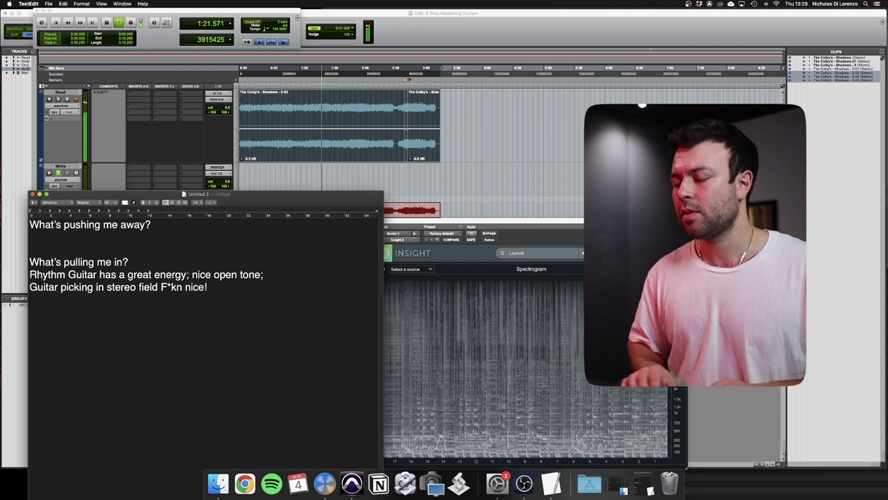
{"action": "type", "text": "I want"}
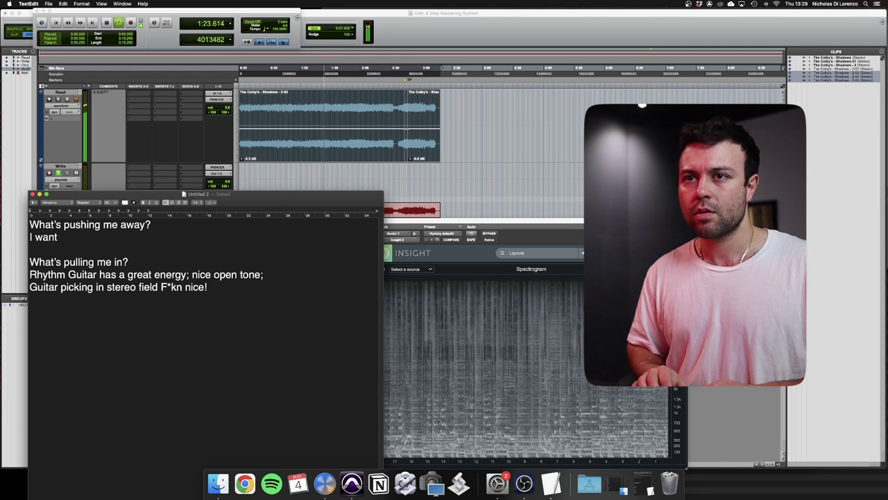
{"action": "type", "text": " more PH-atnes"}
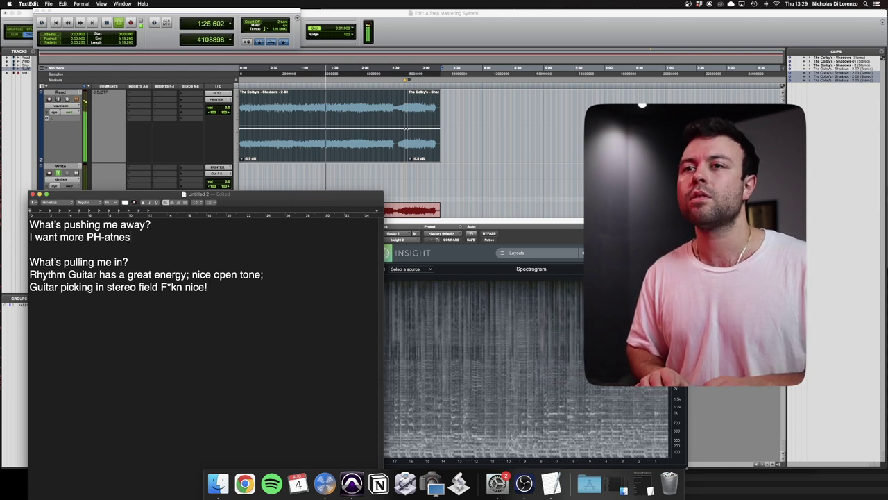
{"action": "type", "text": "s from the low end to support the energy of the guitars;"}
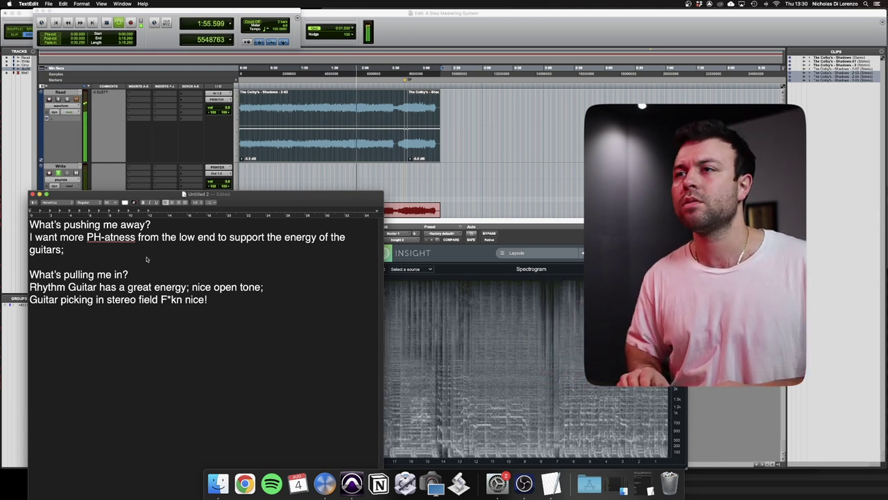
Add 'Snare drum is super dynamic and popping out' and 'Some addition compression to give weight/attitude' lines
{"action": "key", "text": "Return"}
{"action": "type", "text": "Snare drum is super dynamic and popp"}
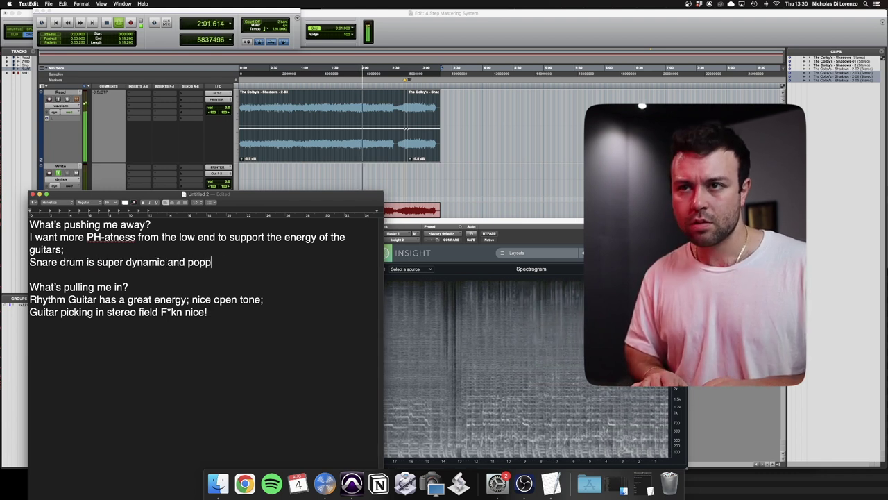
{"action": "type", "text": "ing out; or is it the general glu"}
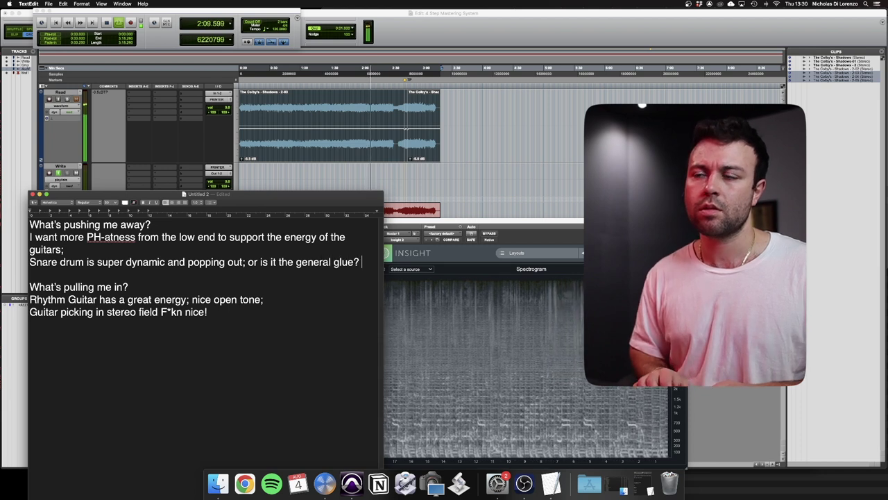
{"action": "type", "text": "e?"}
{"action": "key", "text": "Return"}
{"action": "type", "text": "Some additio"}
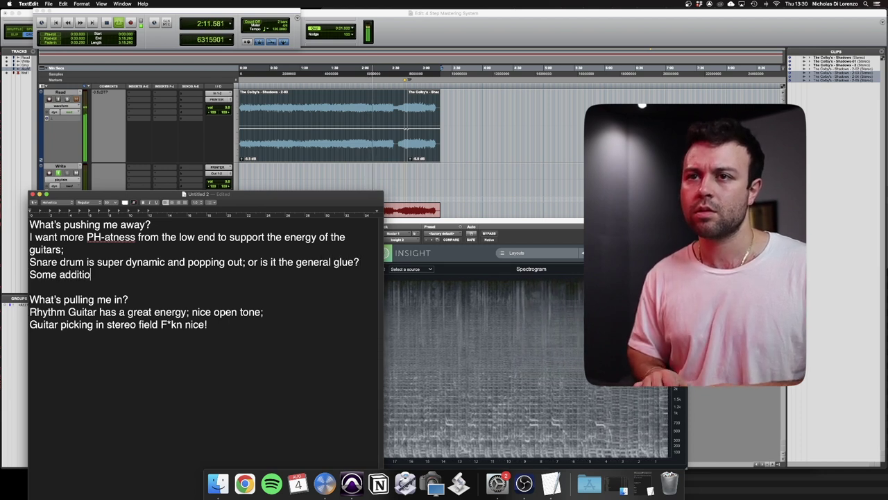
{"action": "type", "text": "n compression to give weight/att"}
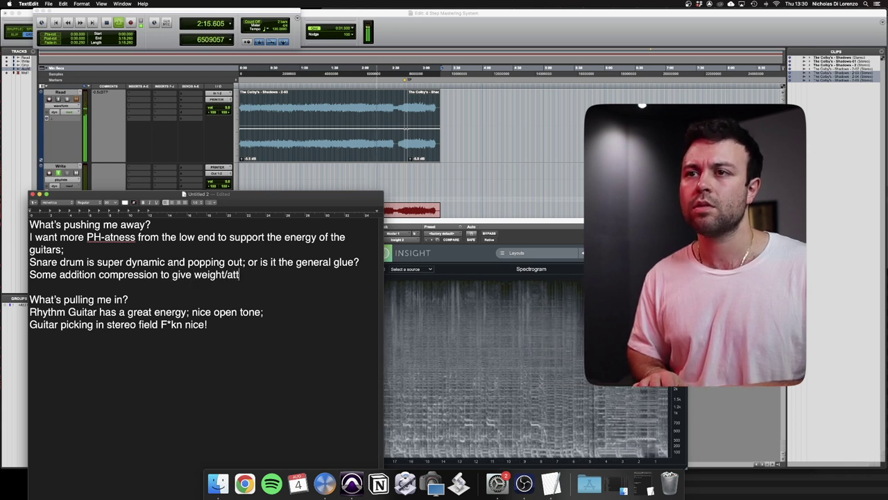
{"action": "type", "text": "itude;"}
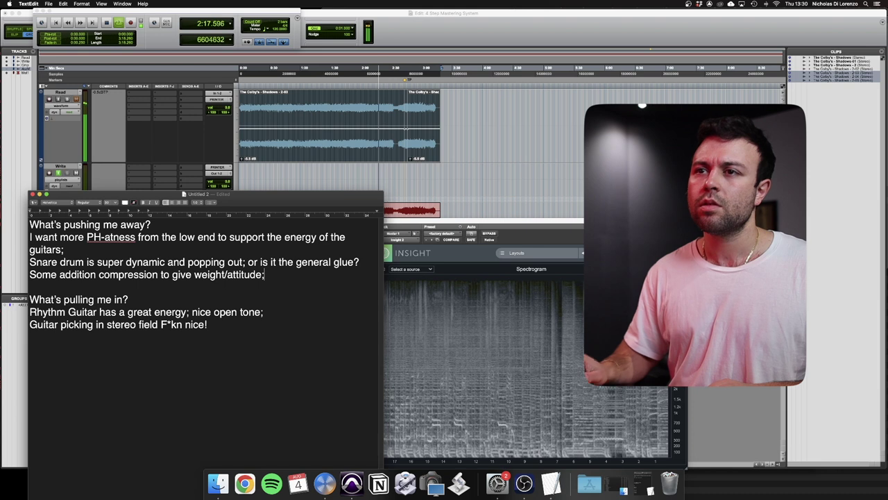
{"action": "left_click", "coordinate": [233, 350]}
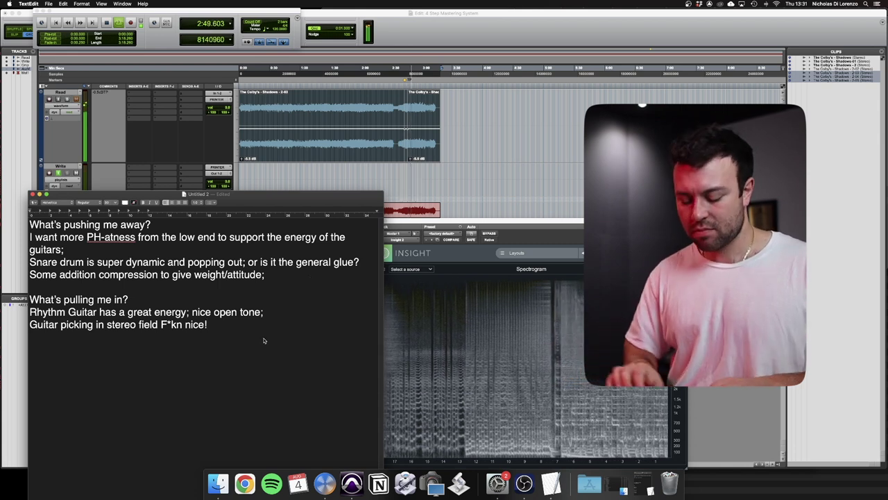
Add 'Stereo field is sweet (Y)' and, below the compression note, '10-15k can get a bit too shiny at times;'
{"action": "key", "text": "Return"}
{"action": "type", "text": "Stereo field "}
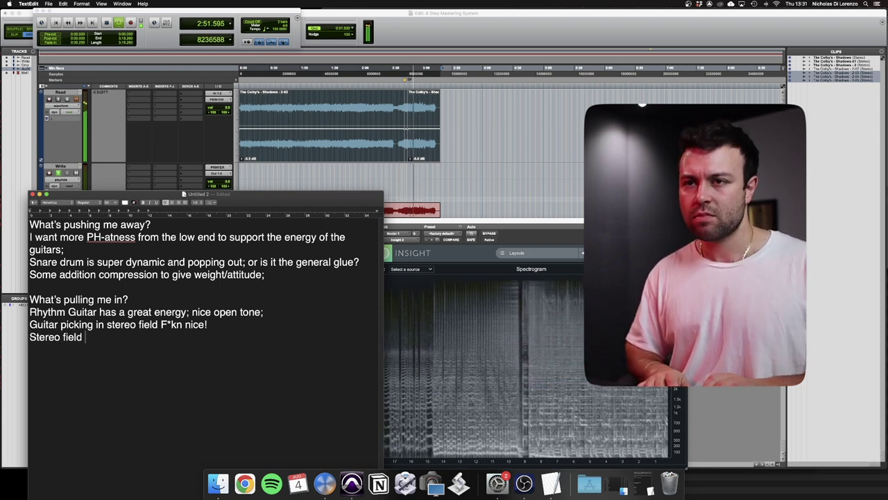
{"action": "type", "text": "is sweet (Y)"}
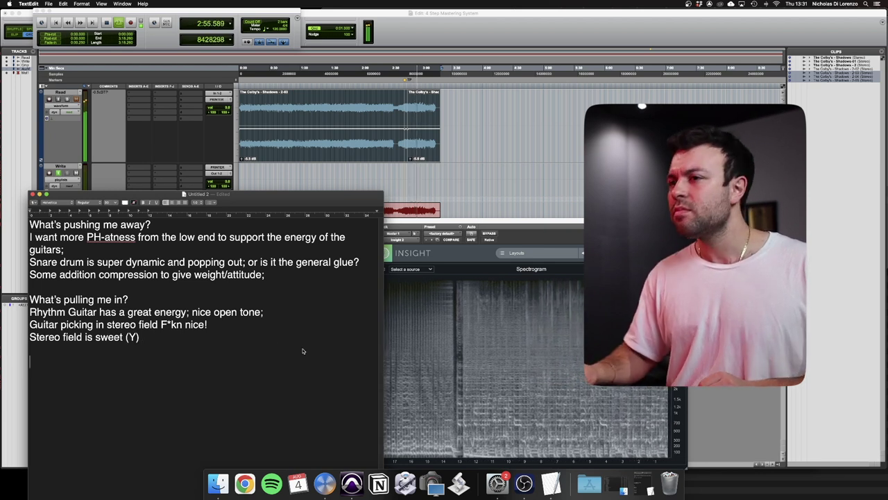
{"action": "key", "text": "Return"}
{"action": "key", "text": "Return"}
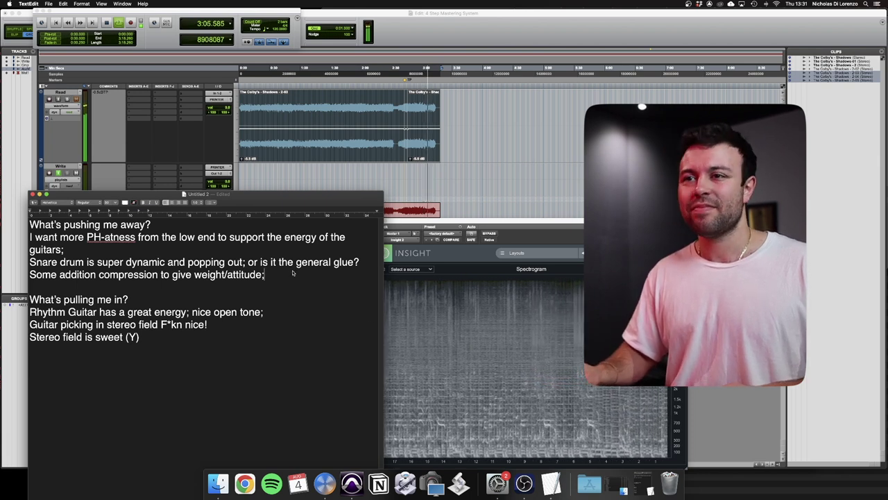
{"action": "key", "text": "Return"}
{"action": "type", "text": "10-15"}
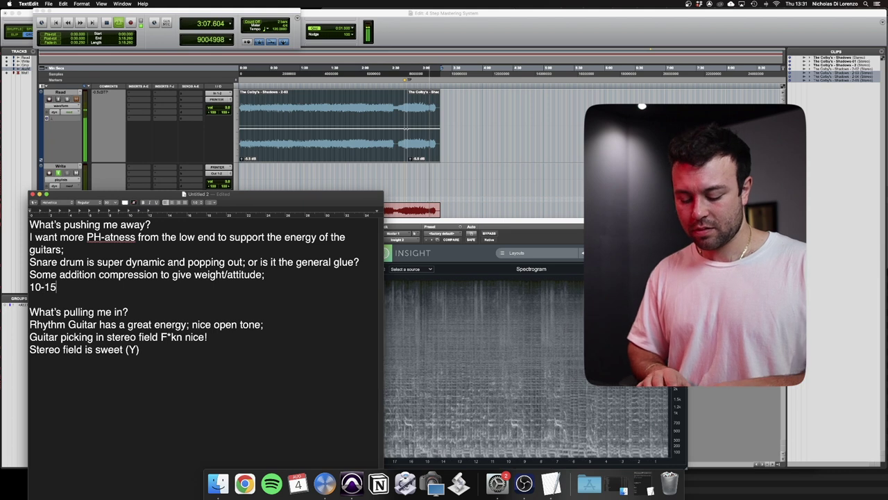
{"action": "type", "text": "k can get a bit too s"}
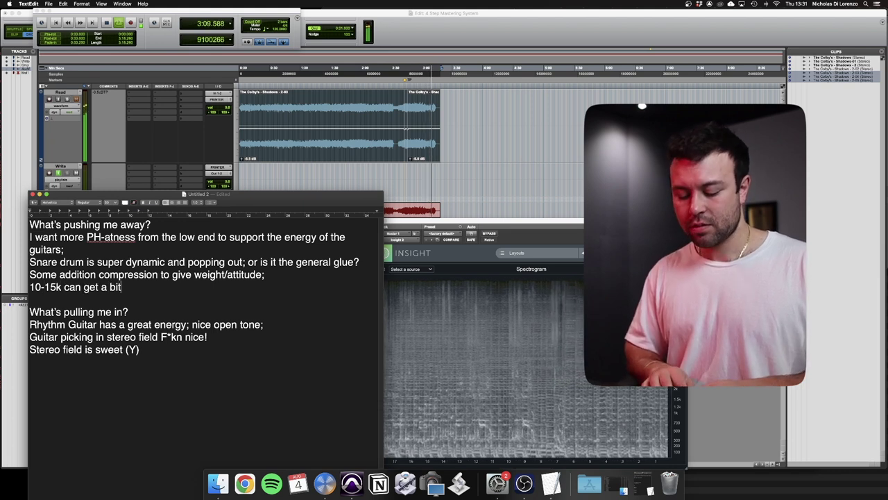
{"action": "type", "text": "hiny at times;"}
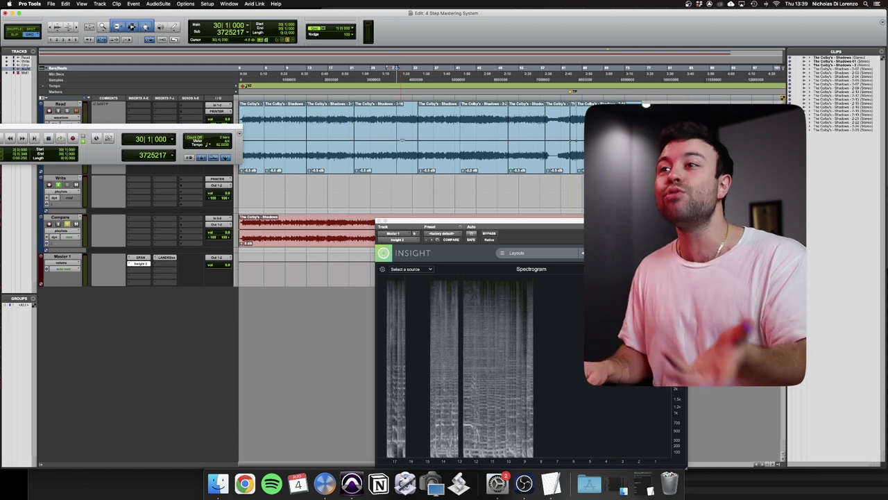
{"action": "left_click", "coordinate": [360, 170]}
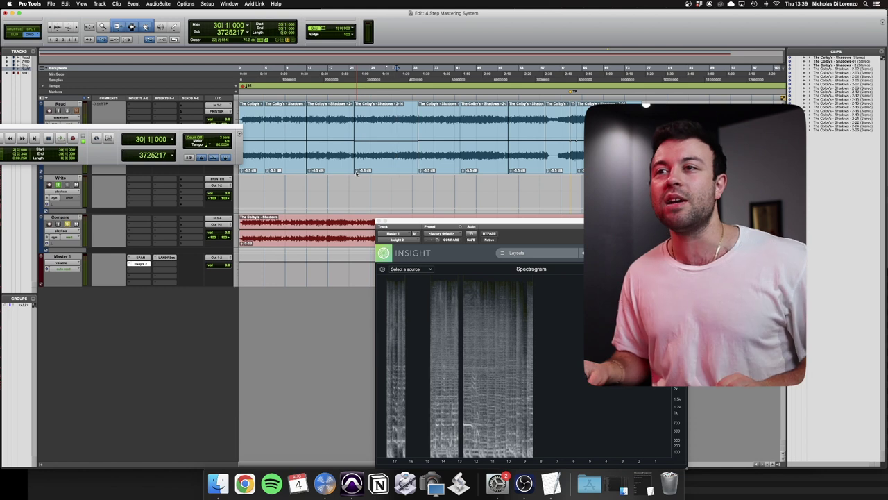
{"action": "key", "text": "ctrl+shift+Up"}
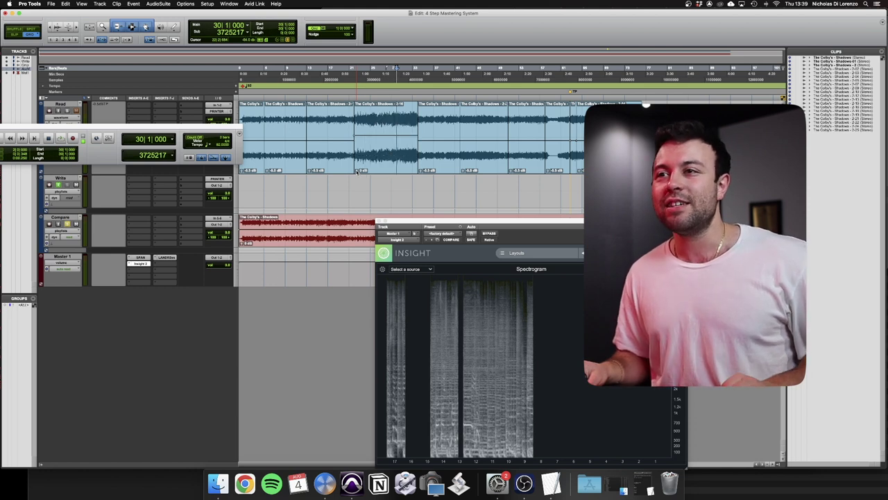
{"action": "key", "text": "ctrl+shift+Down"}
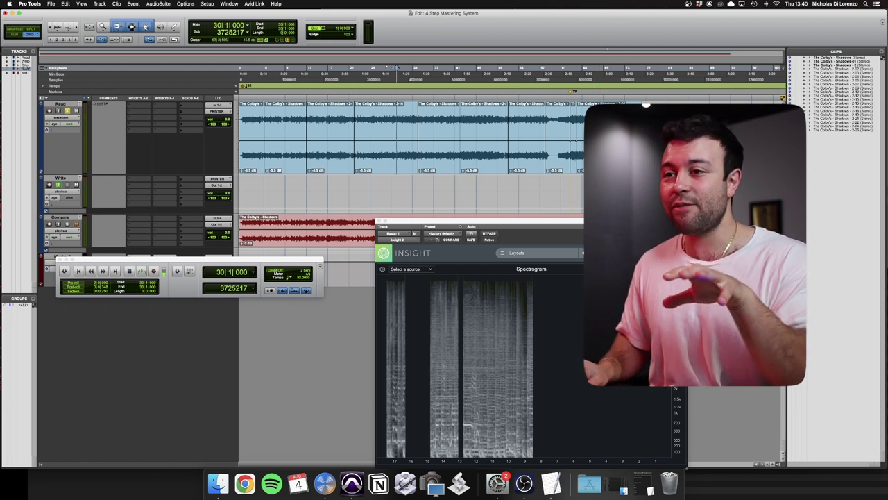
Insert TDR Kotelnikov on the Read track's first insert slot via plug-in search 'tdr k'
{"action": "left_click", "coordinate": [551, 483]}
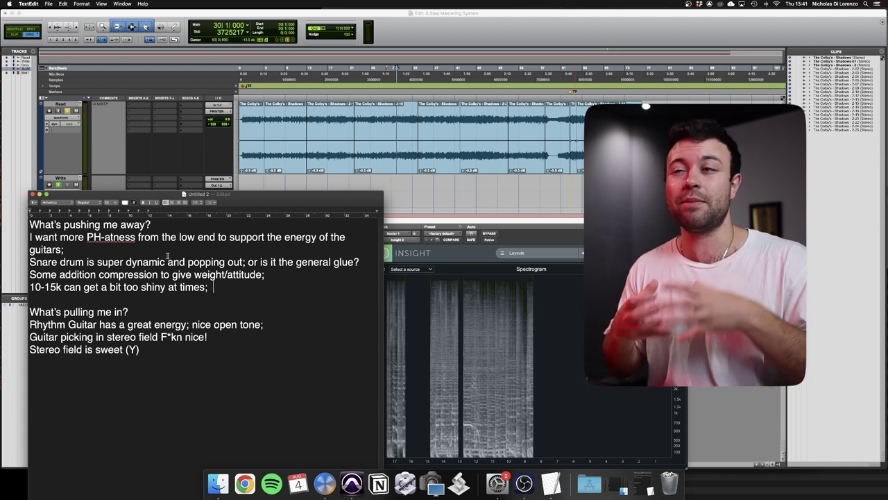
{"action": "left_click", "coordinate": [149, 108]}
{"action": "left_click", "coordinate": [147, 106]}
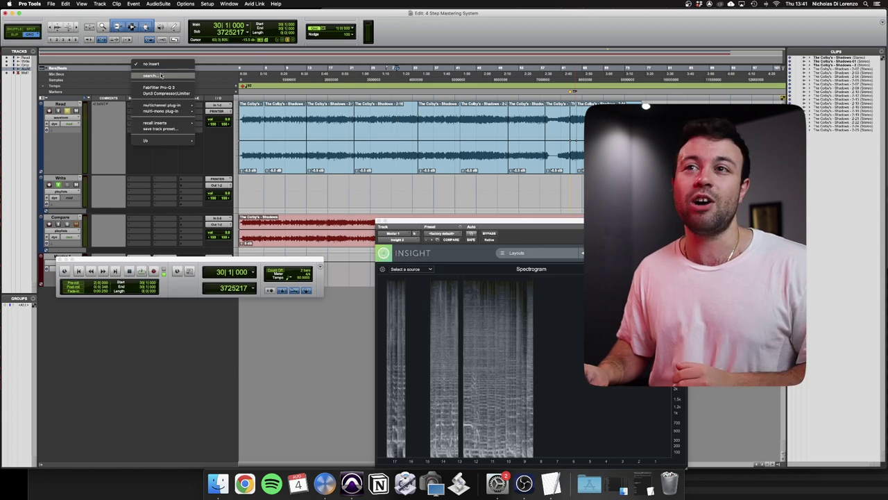
{"action": "left_click", "coordinate": [150, 75]}
{"action": "type", "text": "tdr k"}
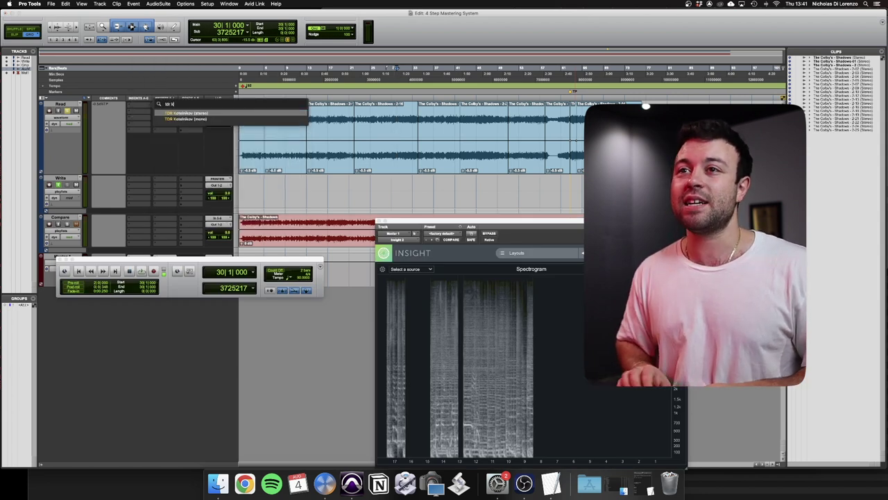
{"action": "key", "text": "Return"}
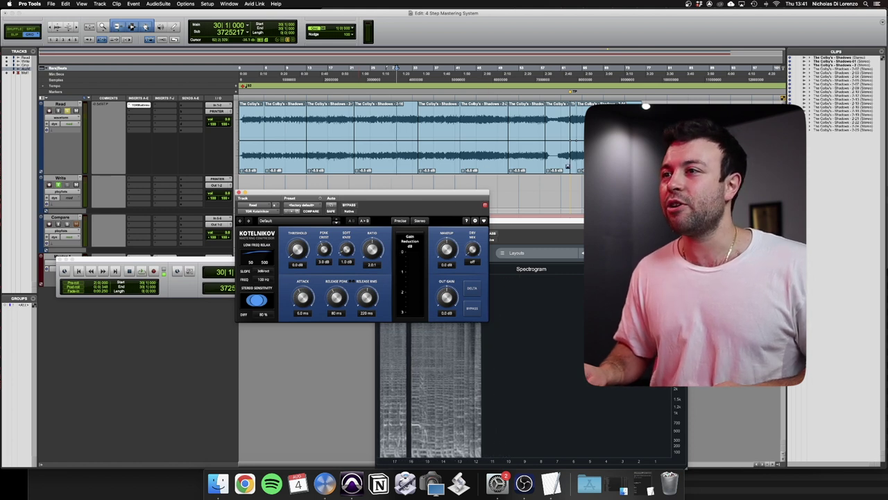
Loop-play a short range at bar 43 and set Kotelnikov's threshold to -20 dB
{"action": "left_click", "coordinate": [573, 167]}
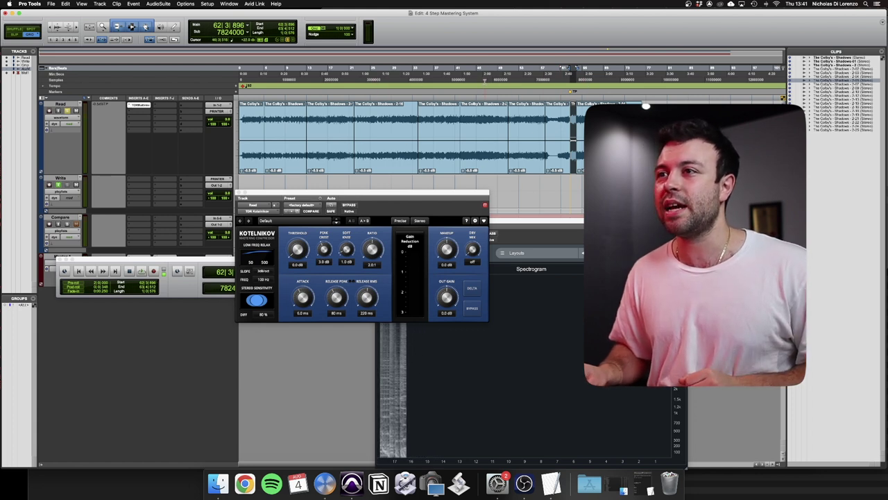
{"action": "left_click_drag", "start_coordinate": [485, 78], "coordinate": [465, 78]}
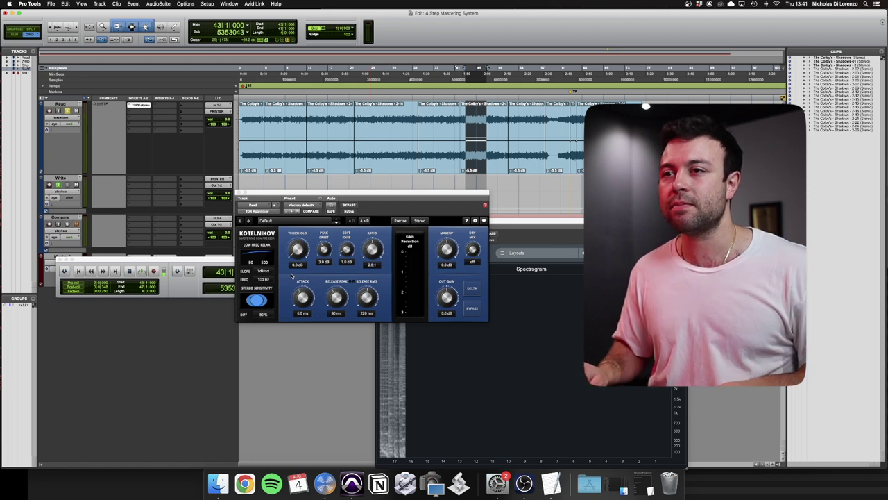
{"action": "key", "text": "space"}
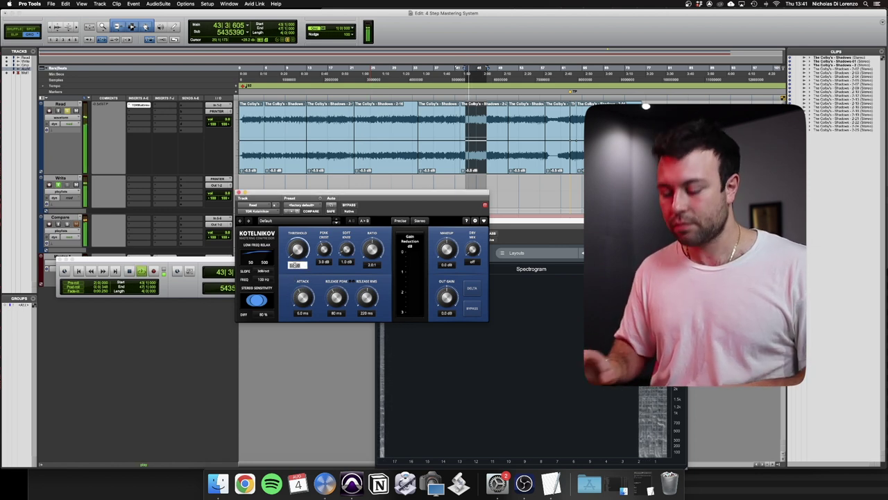
{"action": "type", "text": "-20"}
{"action": "key", "text": "Return"}
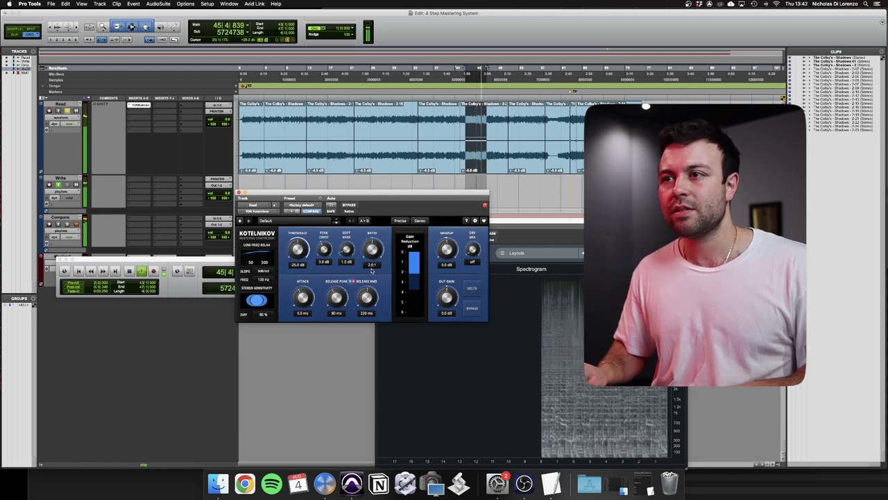
Set the attack to 35 ms and both Peak and RMS release to 75 ms
{"action": "left_click", "coordinate": [304, 313]}
{"action": "type", "text": "45"}
{"action": "left_click", "coordinate": [336, 313]}
{"action": "type", "text": "75"}
{"action": "key", "text": "Return"}
{"action": "left_click", "coordinate": [366, 314]}
{"action": "type", "text": "75"}
{"action": "key", "text": "Return"}
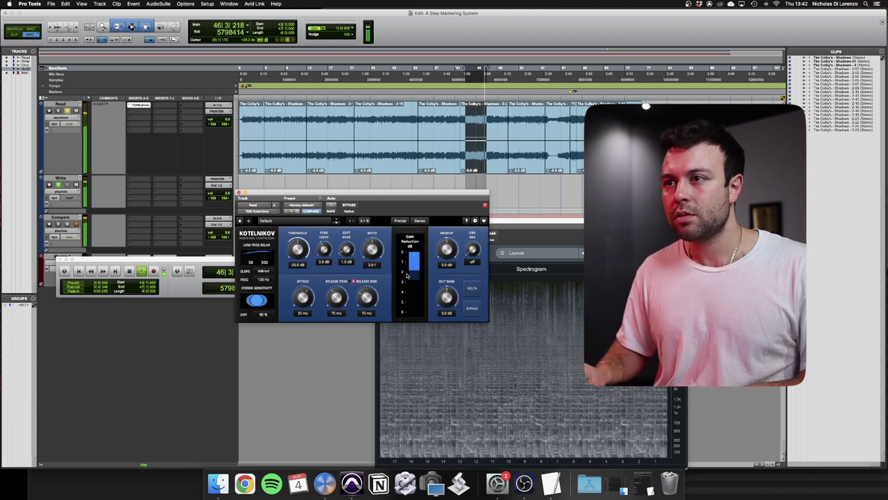
Set the ratio to 2:1 and lower the threshold to -22 dB
{"action": "left_click", "coordinate": [370, 264]}
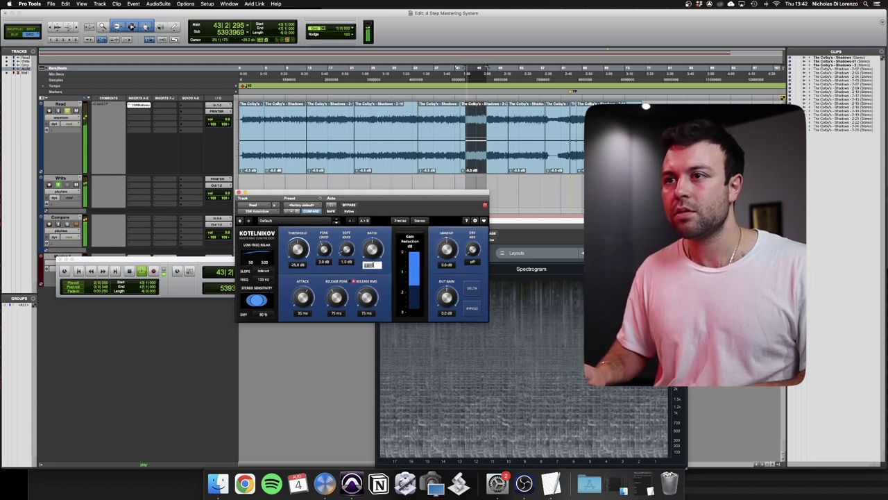
{"action": "type", "text": "2"}
{"action": "key", "text": "Tab"}
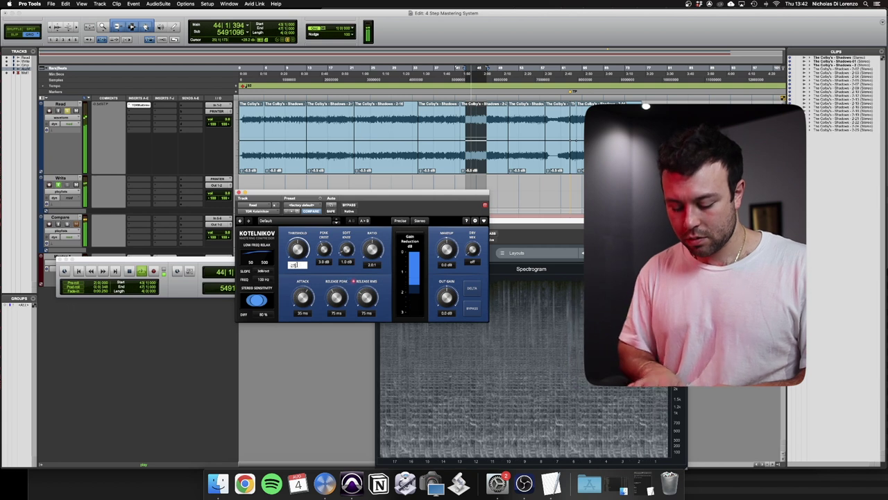
{"action": "type", "text": "-22.5"}
{"action": "key", "text": "Return"}
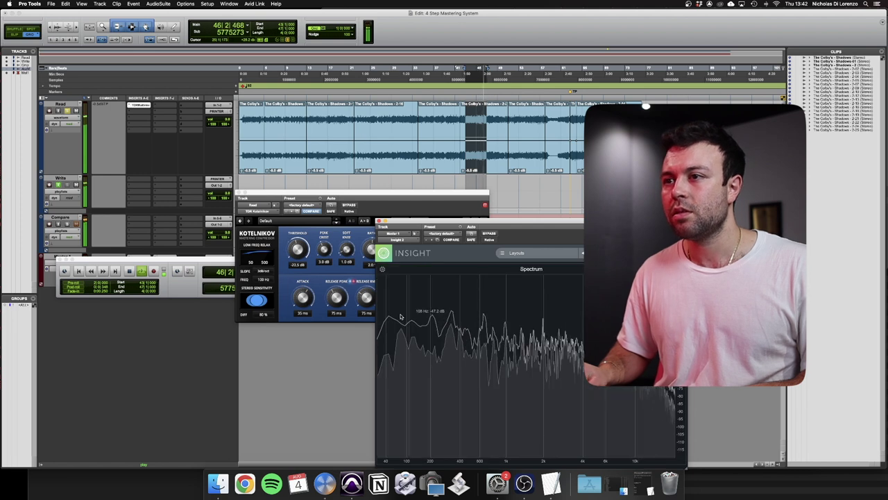
A/B Kotelnikov's bypass during playback at bar 43 and again from bar 42, leaving it active
{"action": "left_click", "coordinate": [269, 274]}
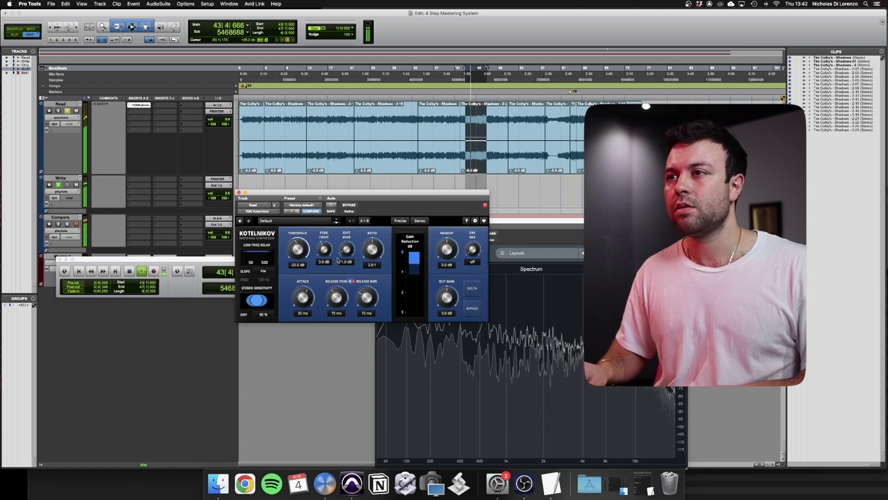
{"action": "left_click", "coordinate": [349, 206]}
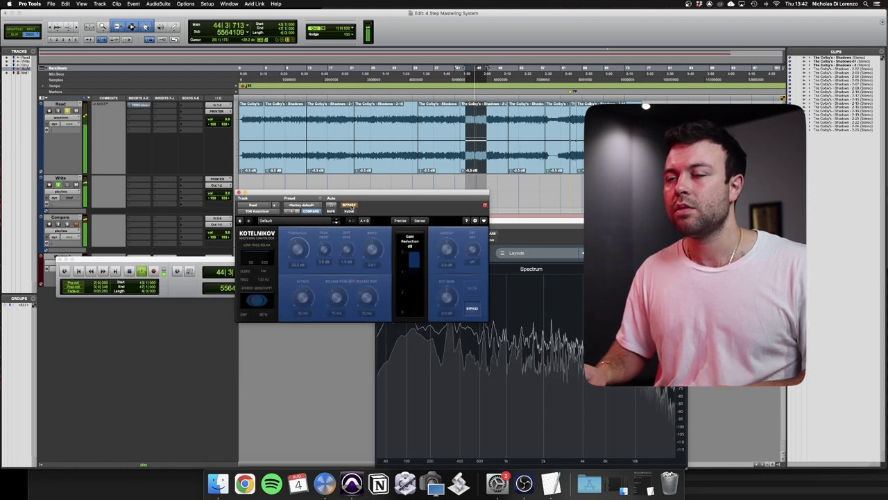
{"action": "left_click", "coordinate": [350, 206]}
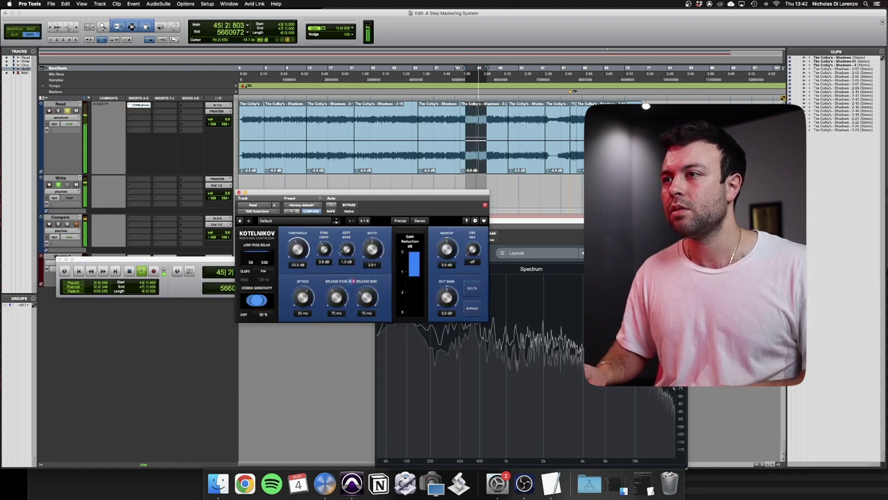
{"action": "key", "text": "space"}
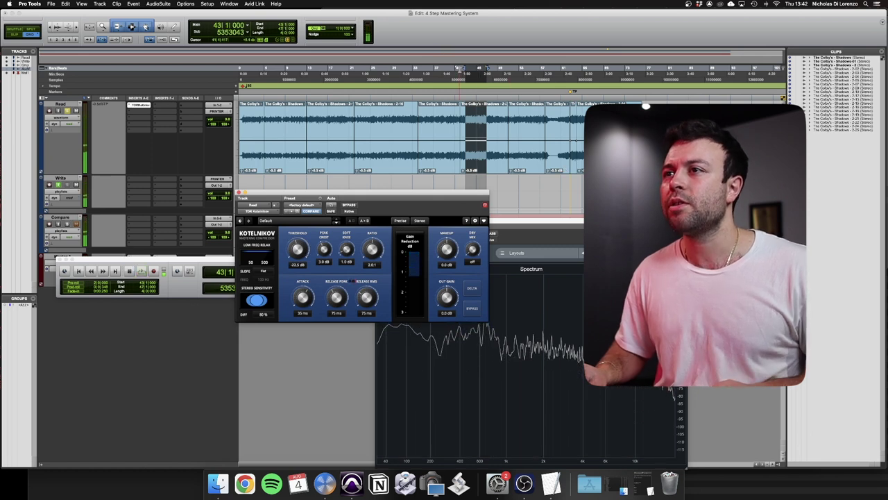
{"action": "key", "text": "minus"}
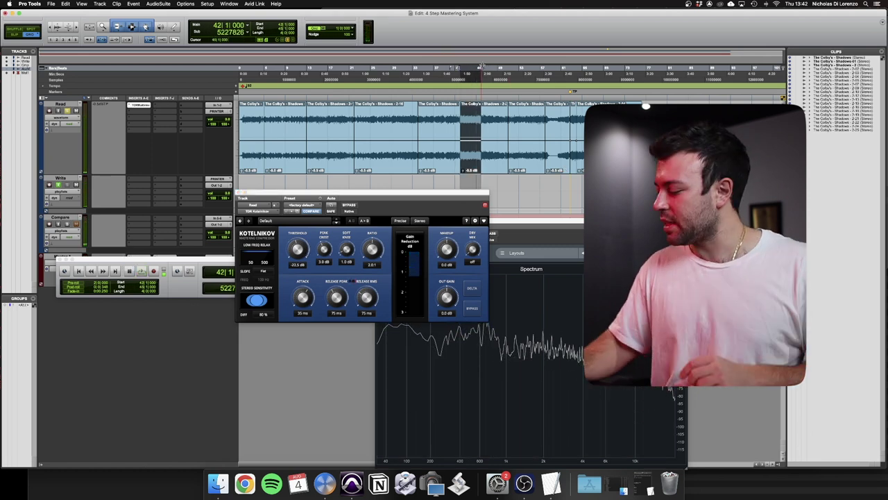
{"action": "key", "text": "space"}
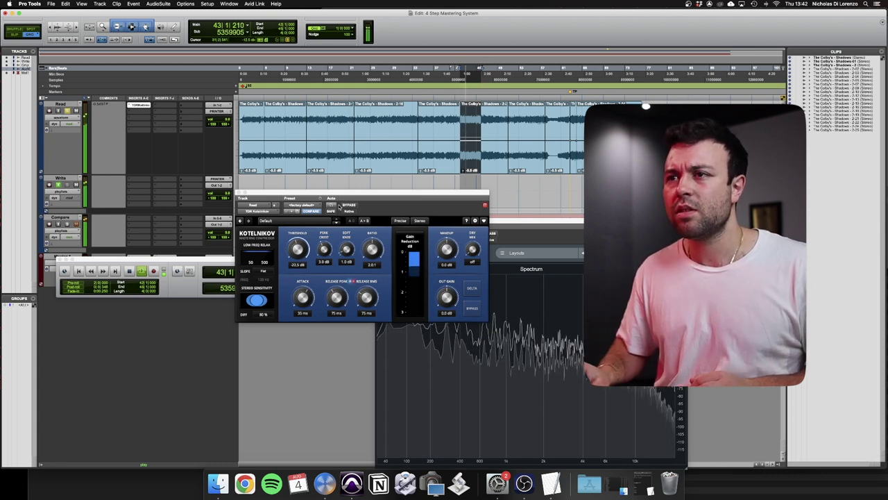
{"action": "left_click", "coordinate": [349, 206]}
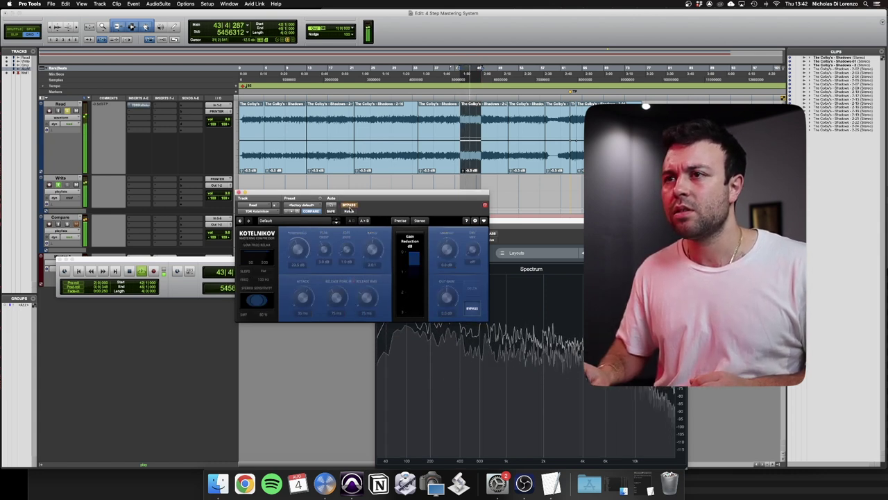
{"action": "left_click", "coordinate": [349, 206]}
{"action": "key", "text": "space"}
{"action": "left_click", "coordinate": [575, 169]}
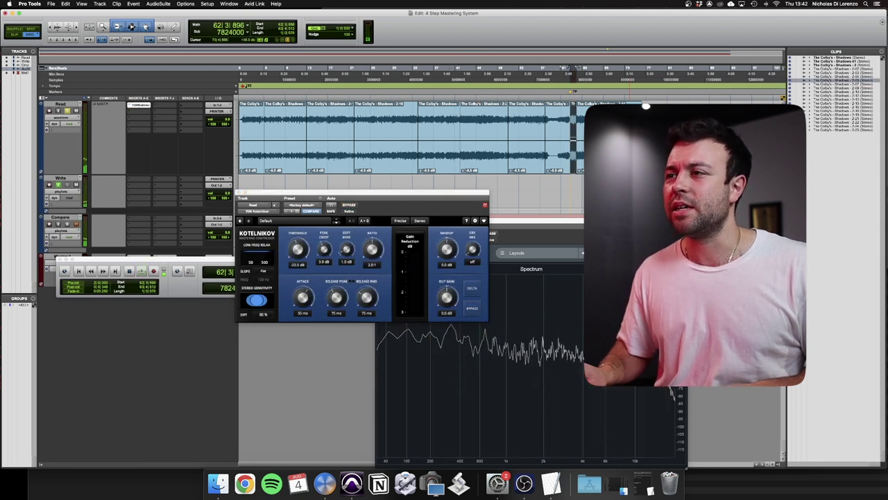
Play the song's ending with Insight in front and A/B Kotelnikov's bypass to compare loudness
{"action": "left_click", "coordinate": [437, 359]}
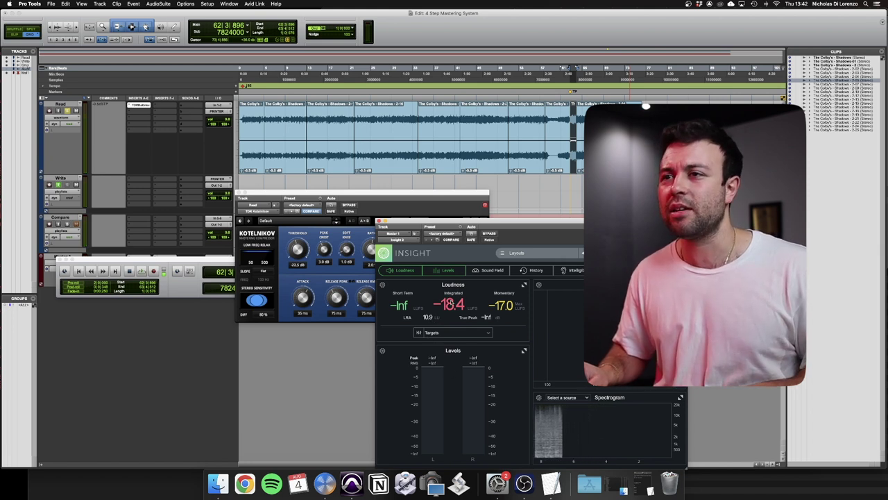
{"action": "key", "text": "space"}
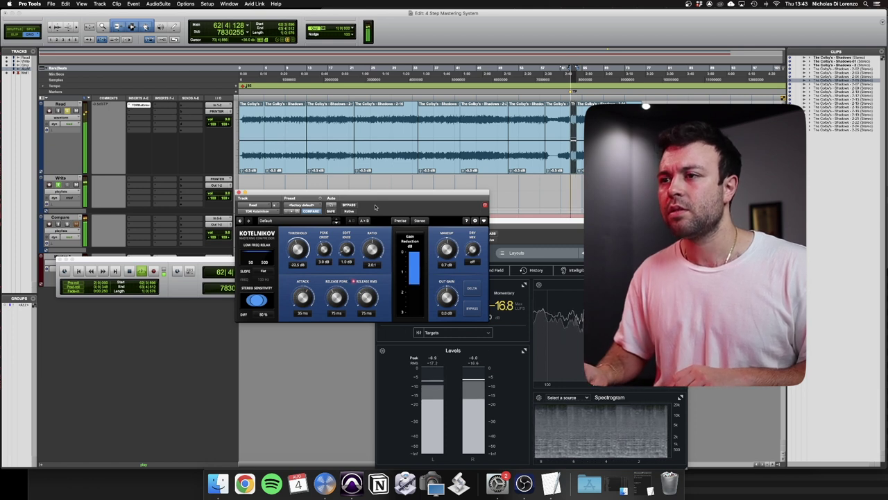
{"action": "left_click", "coordinate": [350, 205]}
{"action": "left_click", "coordinate": [351, 205]}
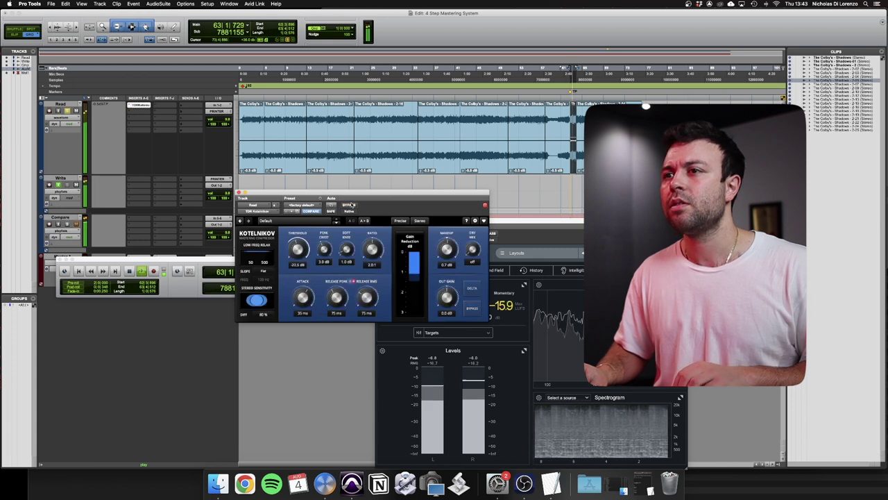
{"action": "key", "text": "space"}
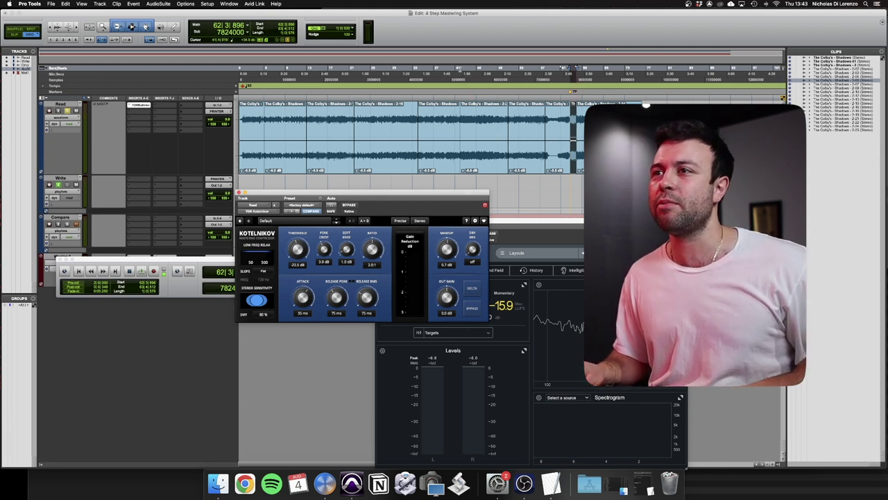
{"action": "left_click_drag", "start_coordinate": [458, 70], "coordinate": [478, 69]}
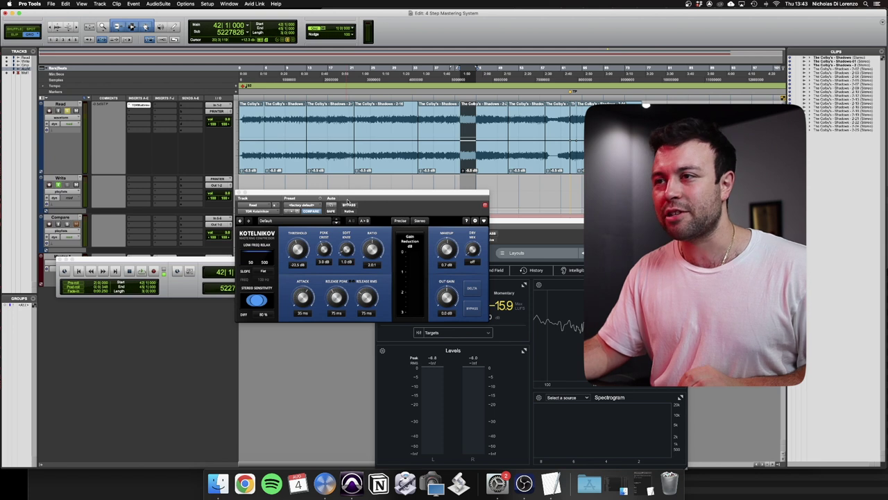
{"action": "key", "text": "space"}
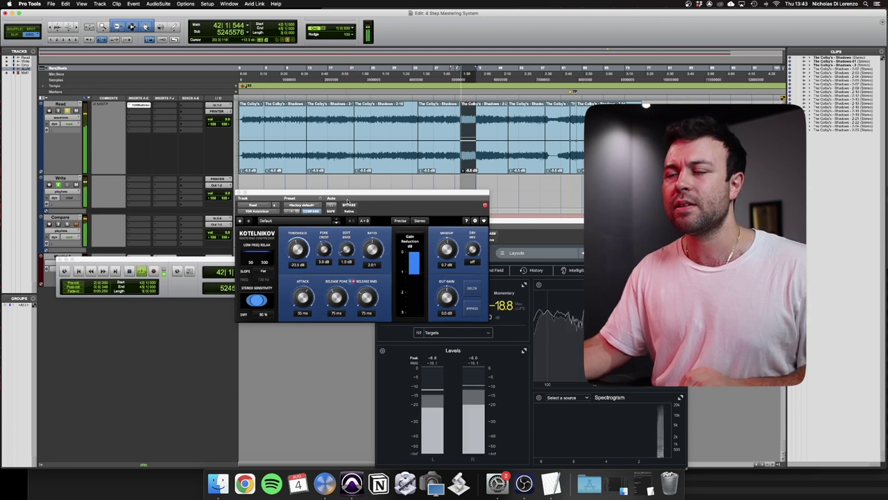
{"action": "left_click", "coordinate": [351, 205]}
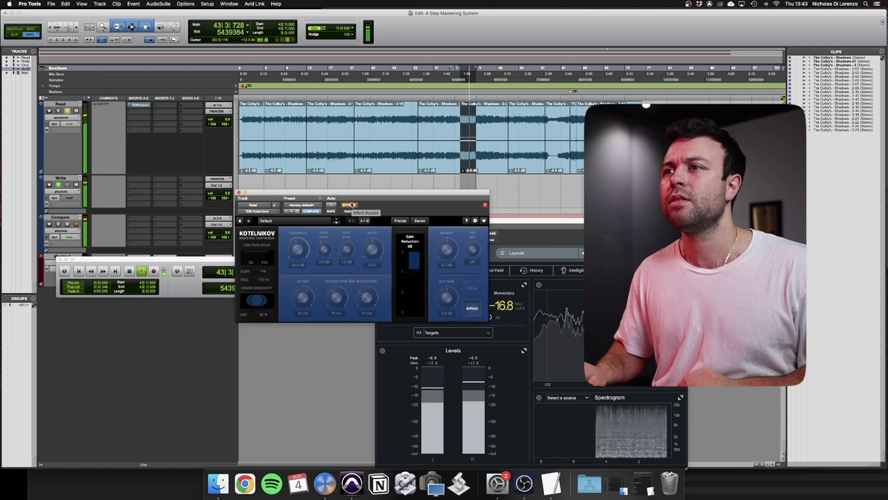
{"action": "left_click", "coordinate": [350, 205]}
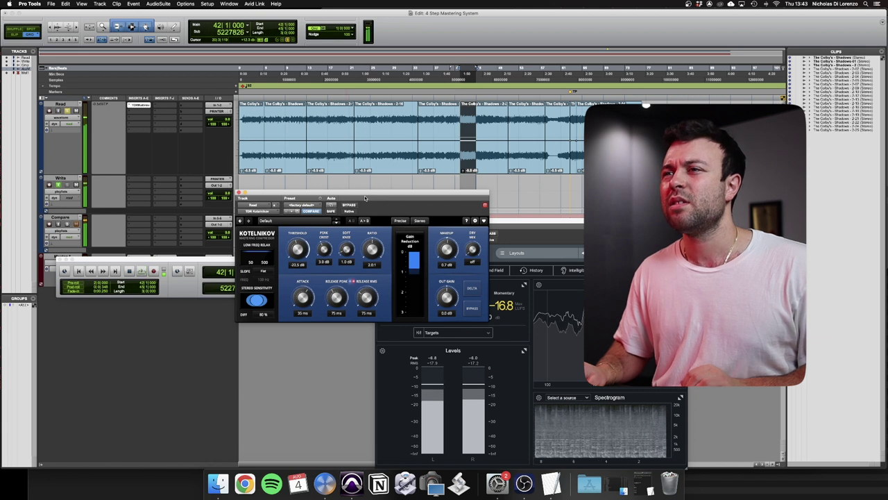
{"action": "left_click", "coordinate": [430, 78]}
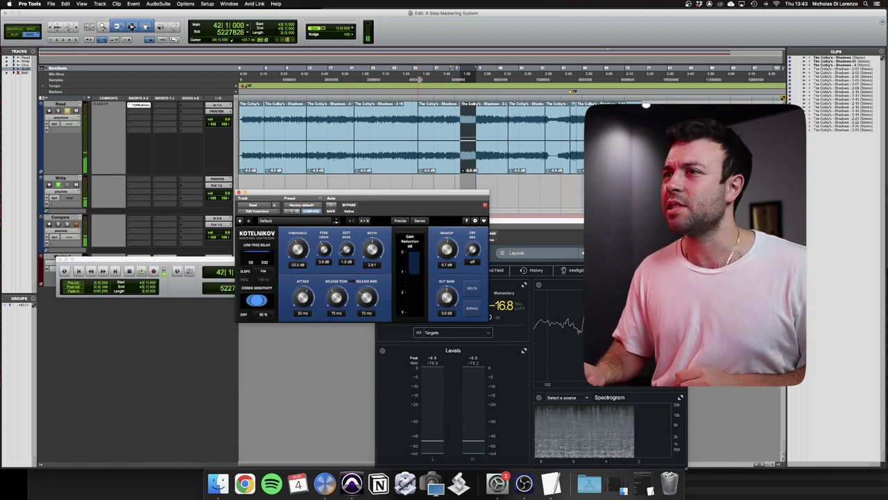
{"action": "left_click", "coordinate": [426, 73]}
{"action": "left_click_drag", "start_coordinate": [428, 72], "coordinate": [435, 70]}
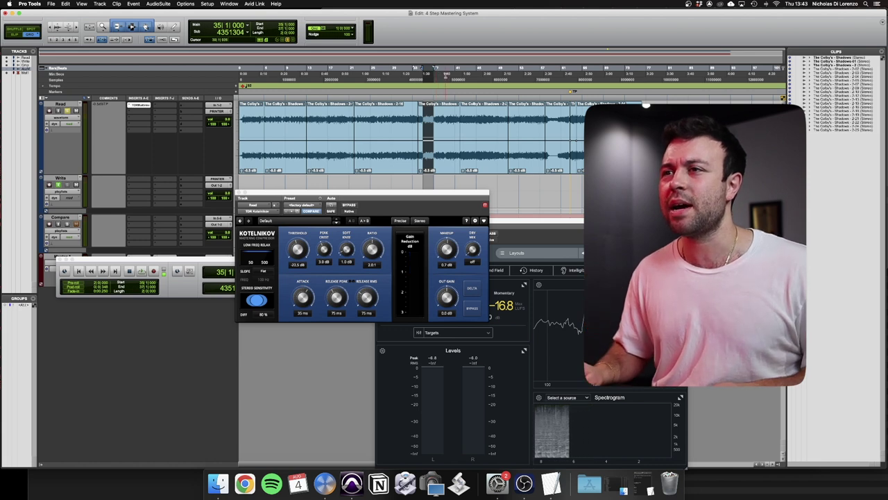
{"action": "left_click", "coordinate": [360, 73]}
{"action": "key", "text": "space"}
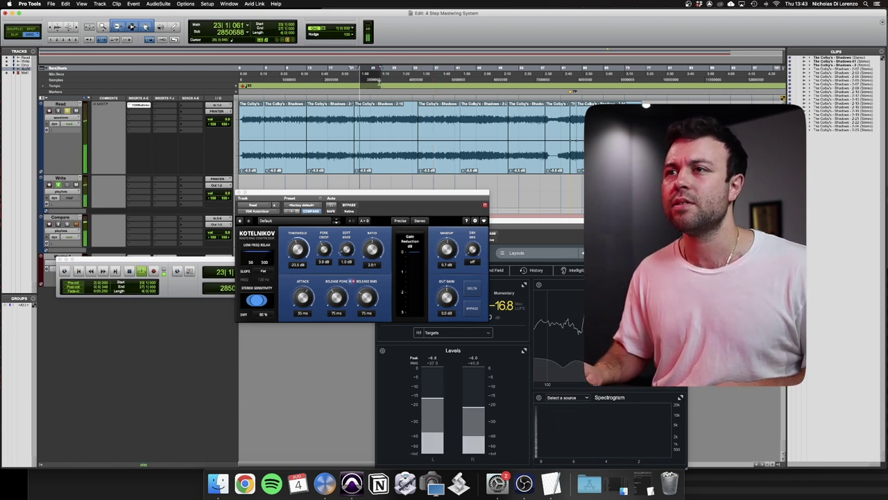
{"action": "left_click", "coordinate": [352, 207]}
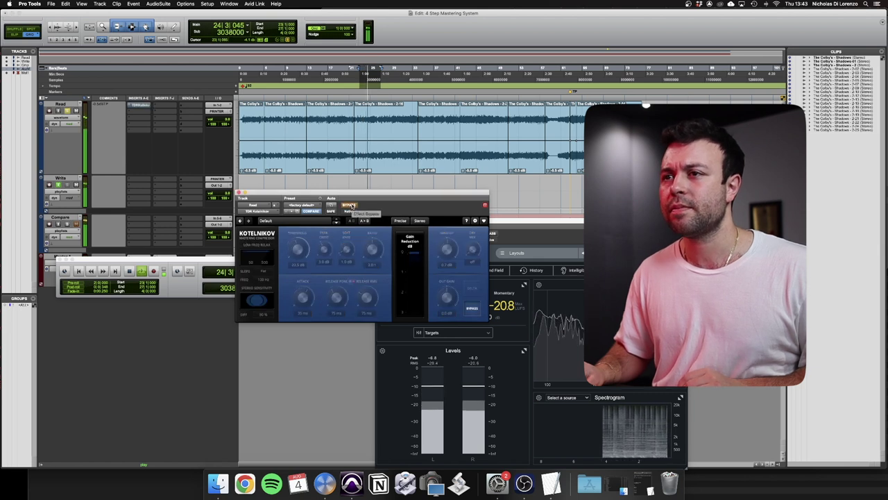
{"action": "left_click", "coordinate": [352, 206]}
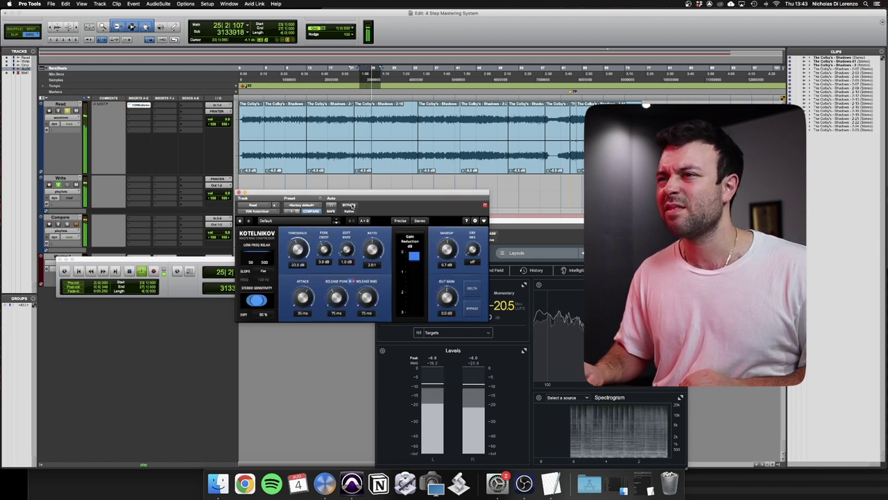
{"action": "left_click", "coordinate": [352, 65]}
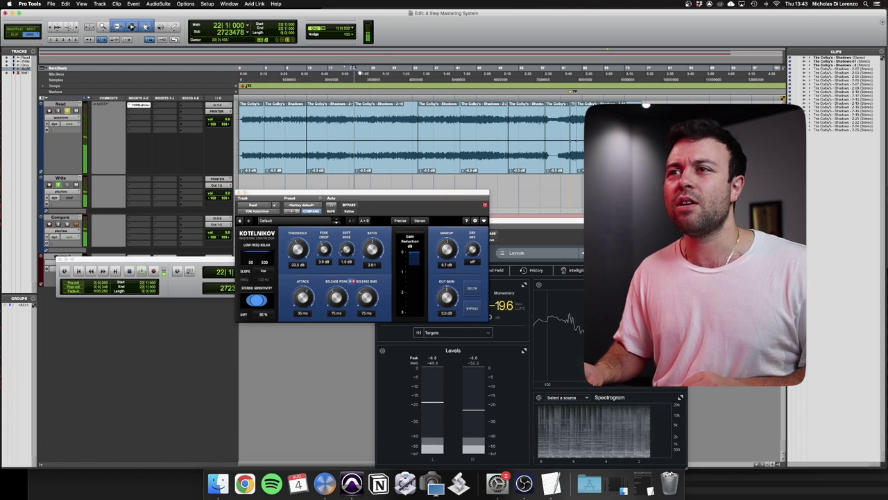
Loop a section around bar 22 and set Kotelnikov's threshold to -25 dB
{"action": "left_click_drag", "start_coordinate": [353, 68], "coordinate": [372, 71]}
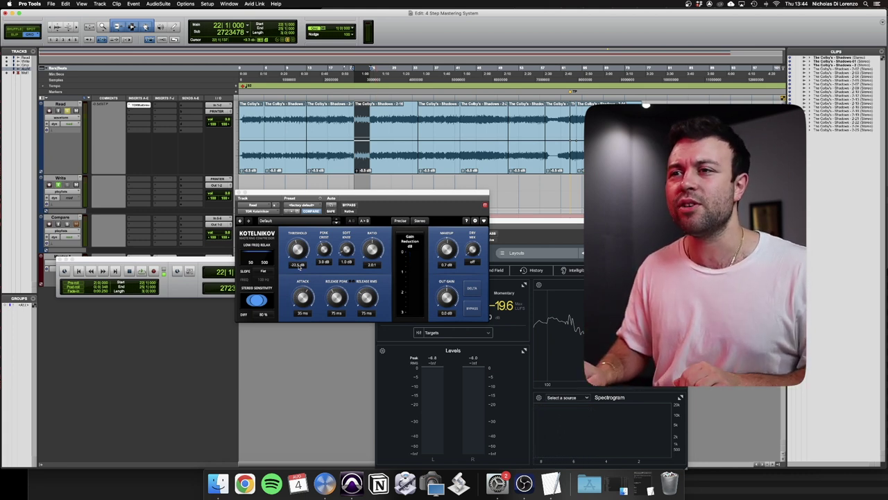
{"action": "key", "text": "space"}
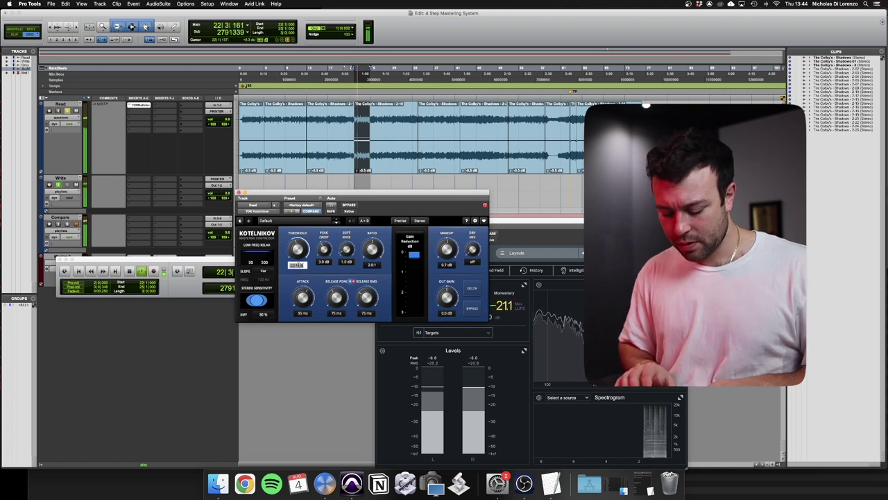
{"action": "key", "text": "Return"}
{"action": "left_click", "coordinate": [297, 265]}
{"action": "type", "text": "-25"}
{"action": "key", "text": "Return"}
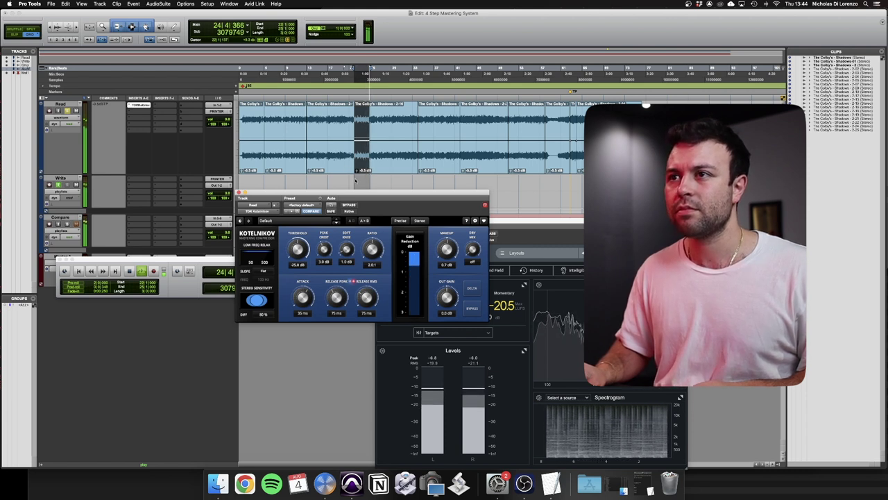
{"action": "key", "text": "space"}
Replay from bar 13, A/B the compressor bypass, and check loudness in Insight
{"action": "left_click", "coordinate": [306, 68]}
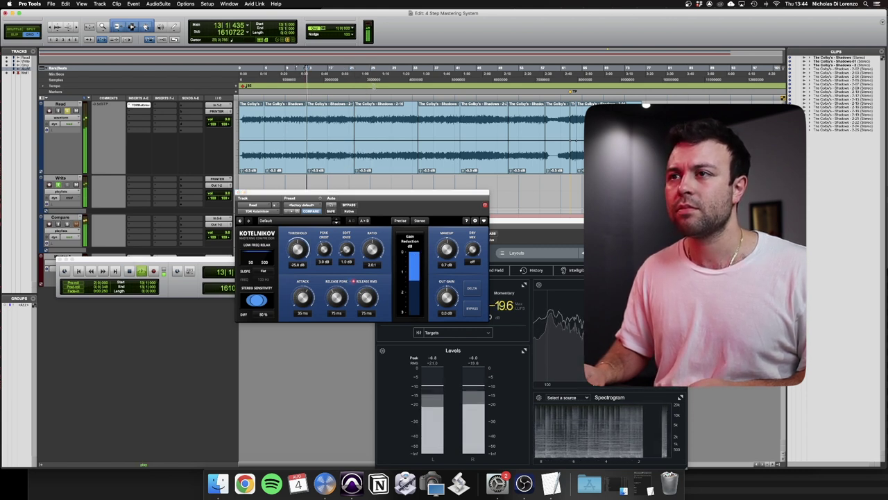
{"action": "key", "text": "space"}
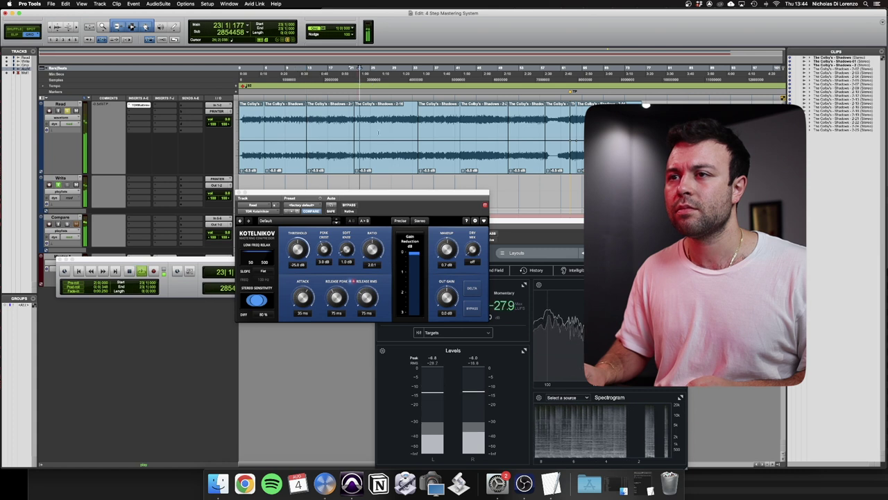
{"action": "left_click", "coordinate": [349, 206]}
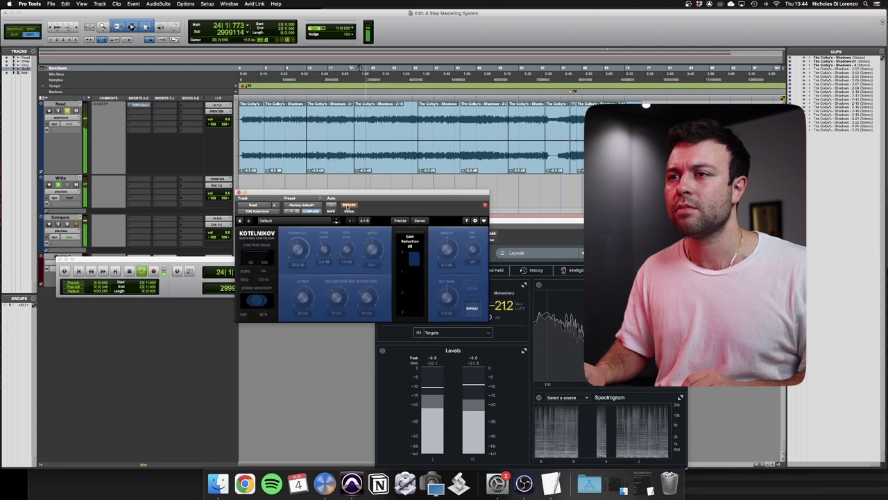
{"action": "left_click", "coordinate": [348, 206]}
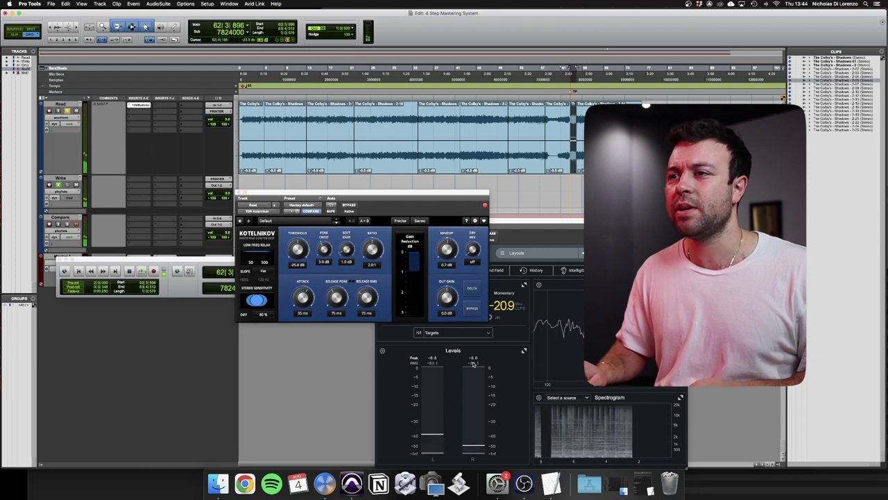
{"action": "left_click", "coordinate": [530, 307]}
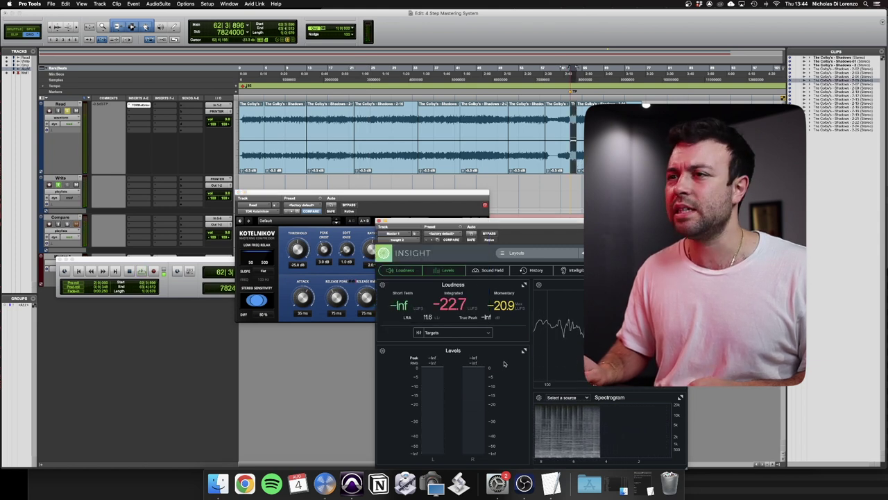
{"action": "key", "text": "space"}
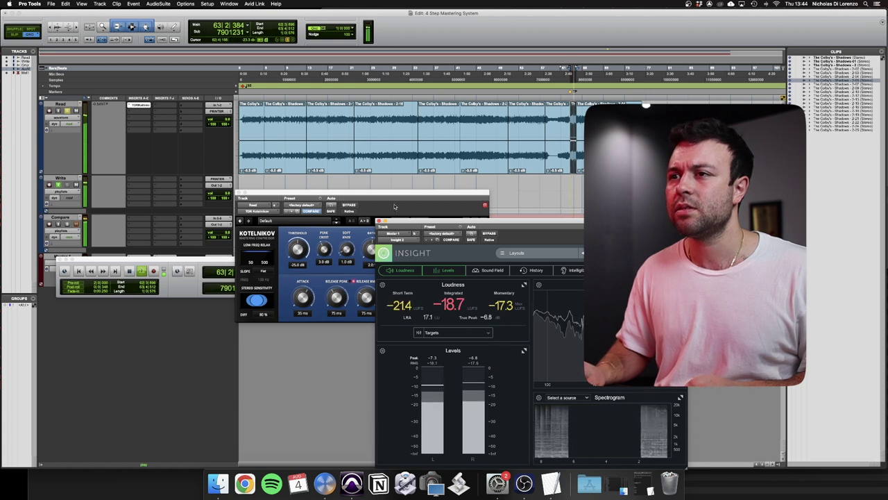
{"action": "left_click", "coordinate": [394, 206]}
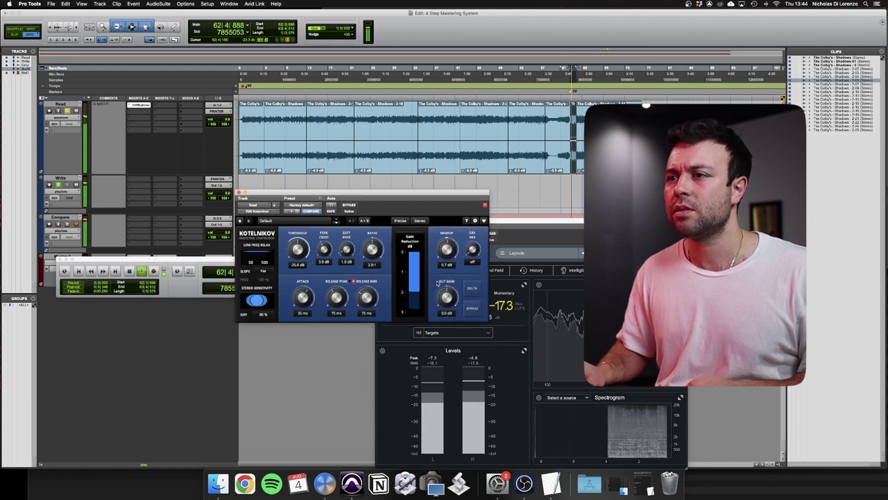
{"action": "left_click", "coordinate": [446, 265]}
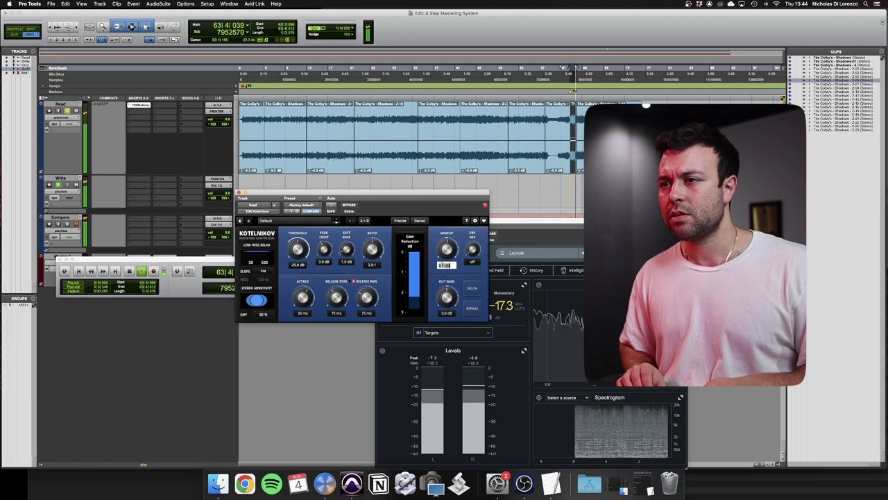
Set Kotelnikov's makeup gain to 1.5 dB and A/B the bypass from bar 22
{"action": "type", "text": "1"}
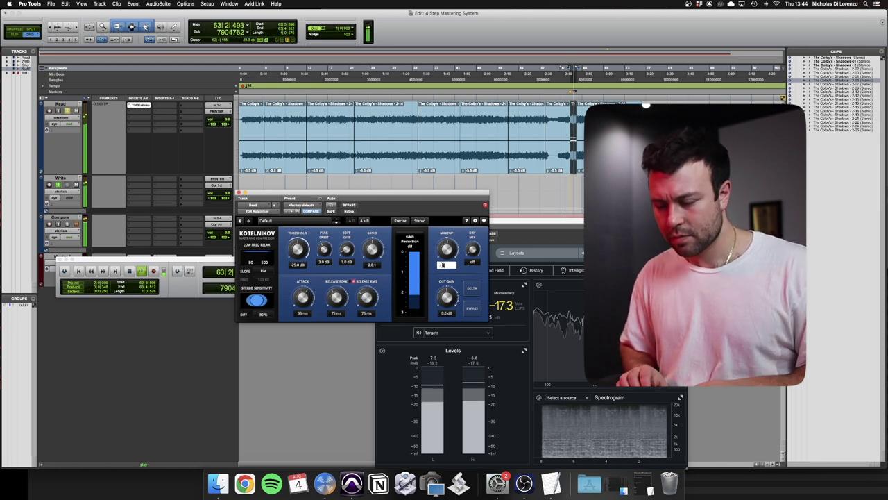
{"action": "key", "text": "Return"}
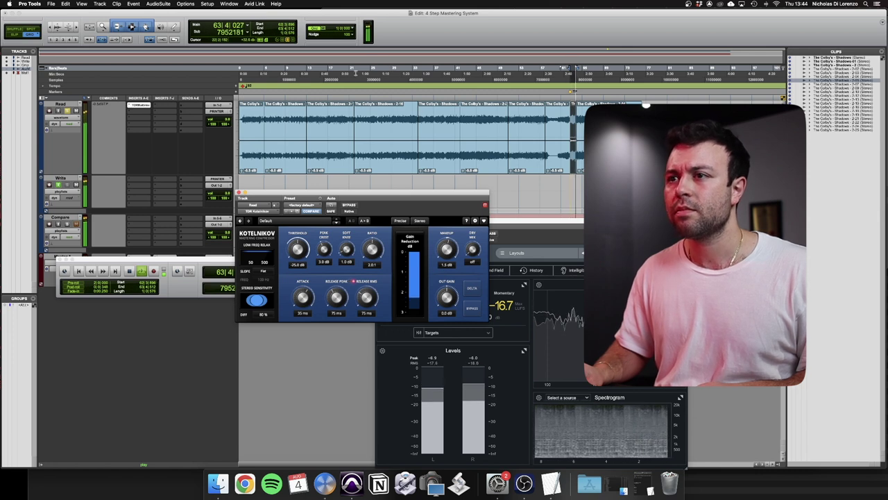
{"action": "key", "text": "space"}
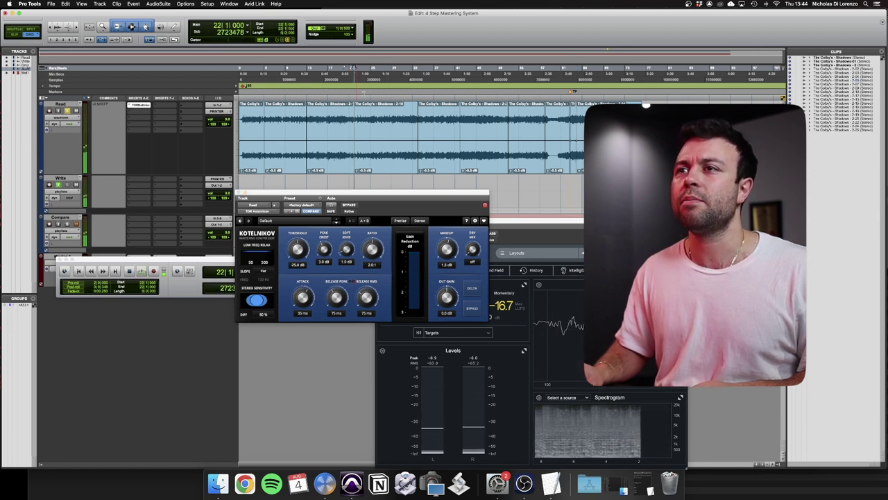
{"action": "key", "text": "space"}
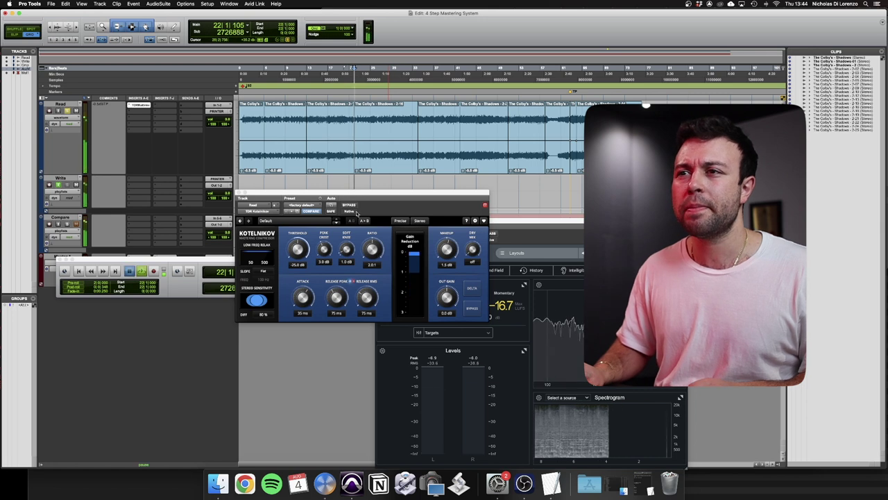
{"action": "left_click", "coordinate": [351, 206]}
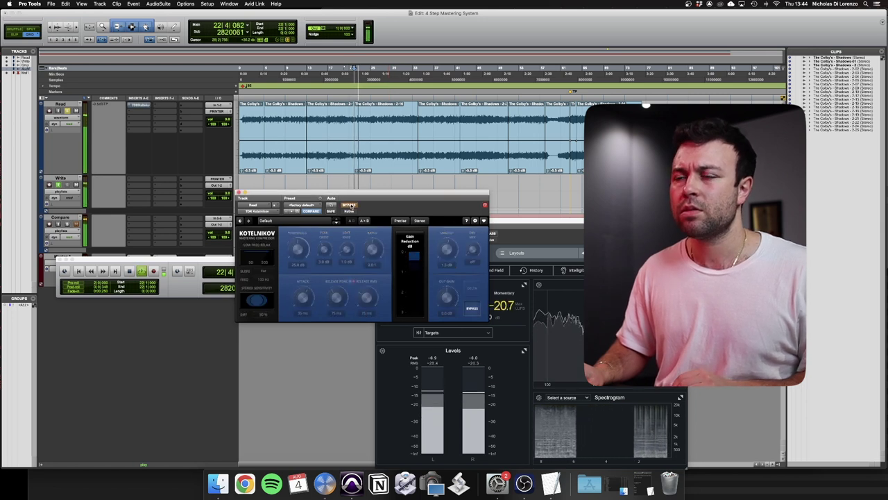
{"action": "left_click", "coordinate": [350, 207]}
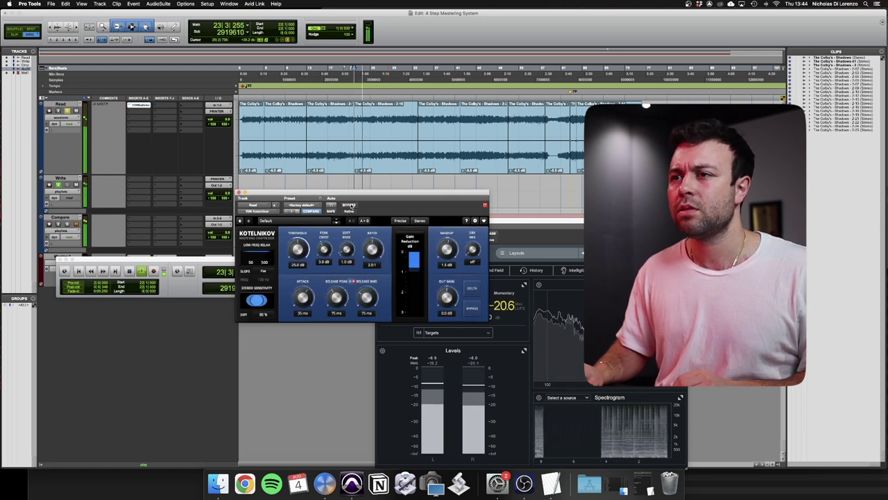
{"action": "left_click", "coordinate": [351, 207]}
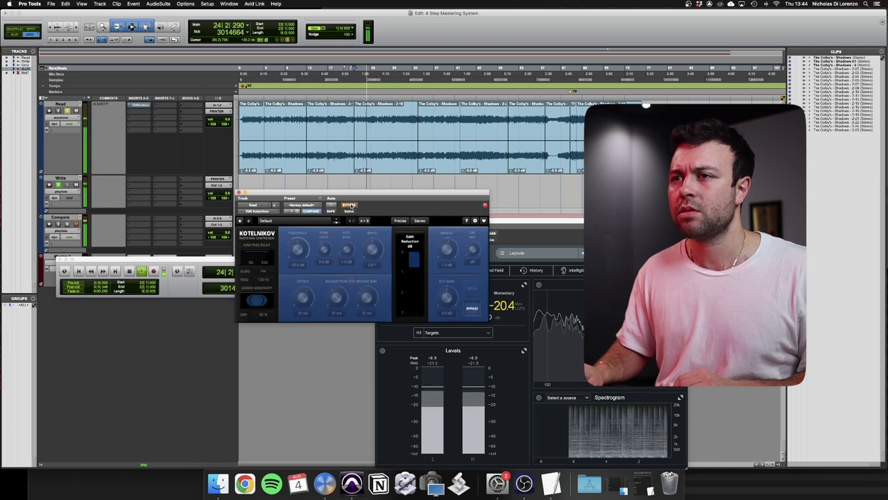
{"action": "left_click", "coordinate": [350, 206]}
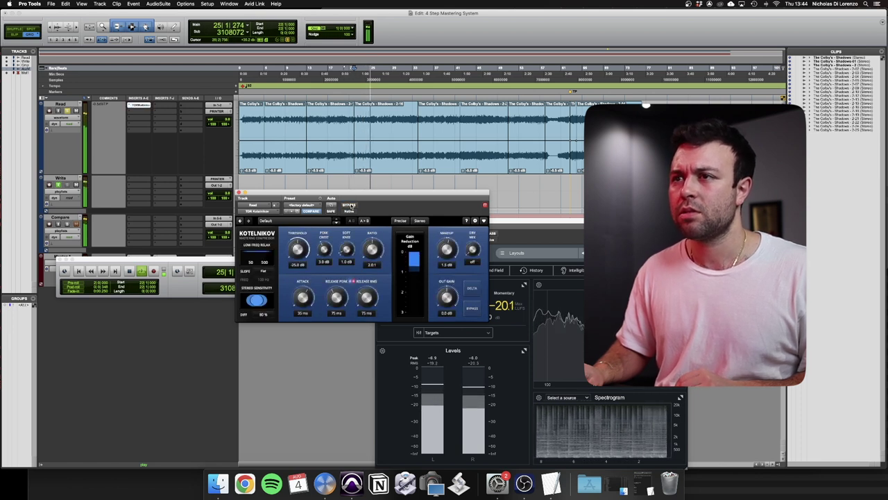
A/B the compressor on the song's intro, then select a section from bar 42
{"action": "key", "text": "space"}
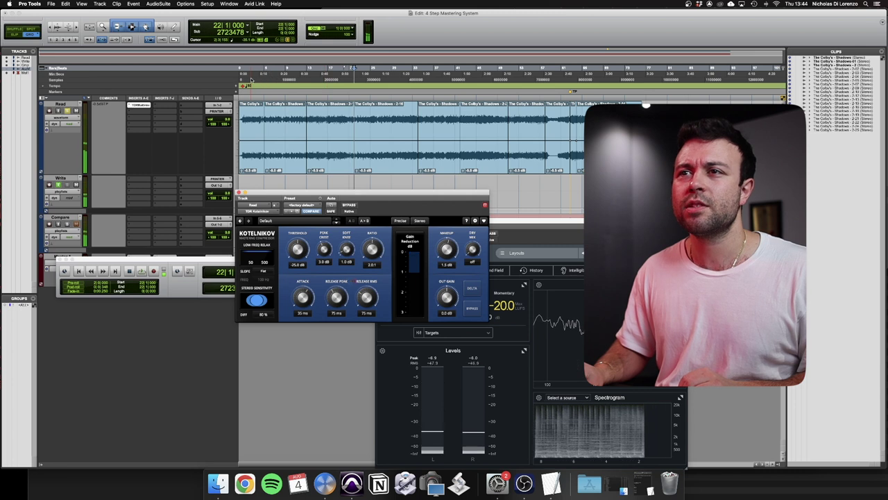
{"action": "key", "text": "Return"}
{"action": "key", "text": "space"}
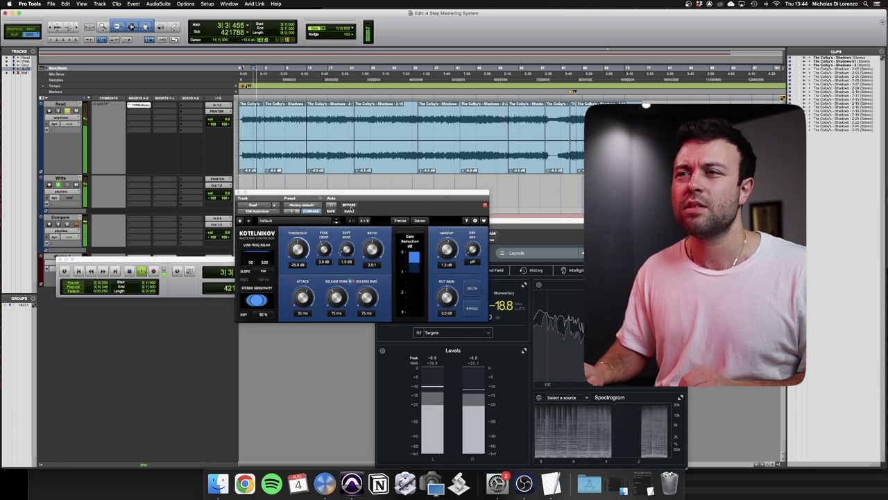
{"action": "left_click", "coordinate": [350, 206]}
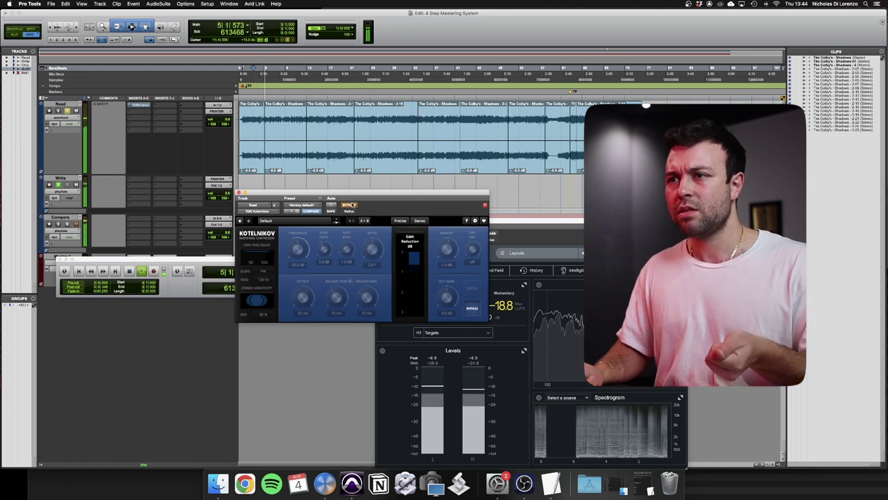
{"action": "left_click", "coordinate": [351, 207]}
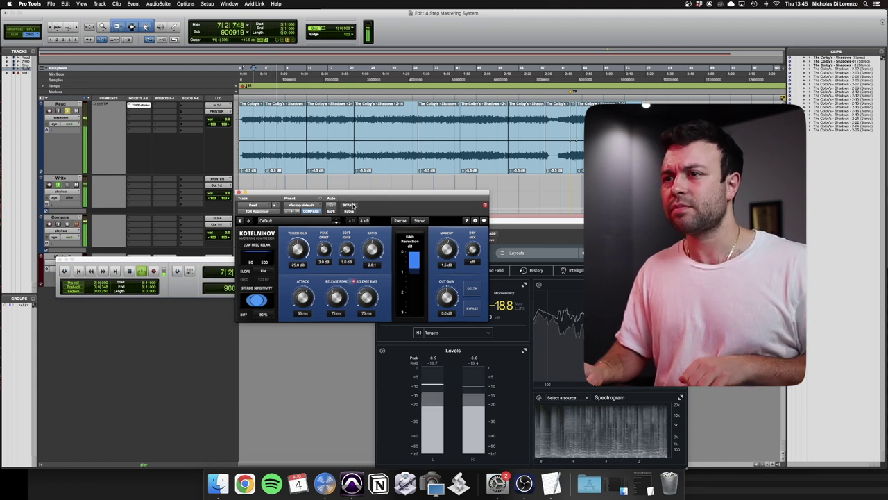
{"action": "key", "text": "space"}
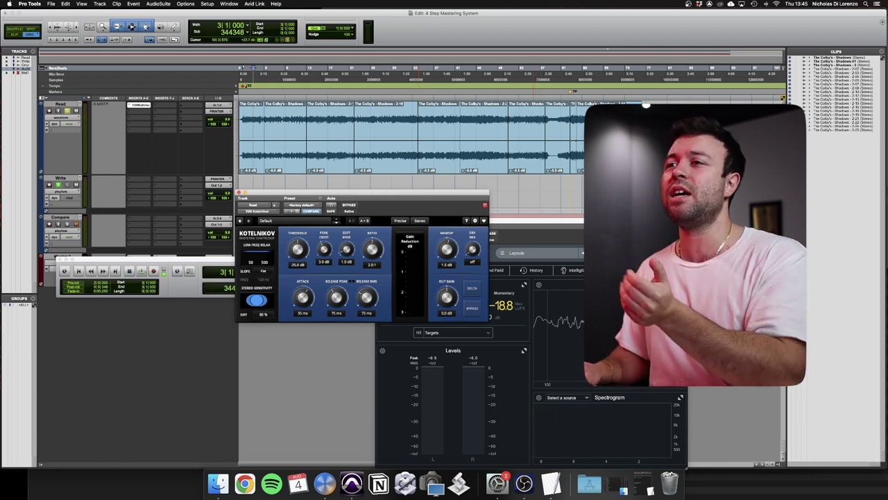
{"action": "mouse_move", "coordinate": [463, 69]}
{"action": "left_mouse_down"}
{"action": "mouse_move", "coordinate": [481, 69]}
{"action": "mouse_move", "coordinate": [463, 73]}
{"action": "left_mouse_up"}
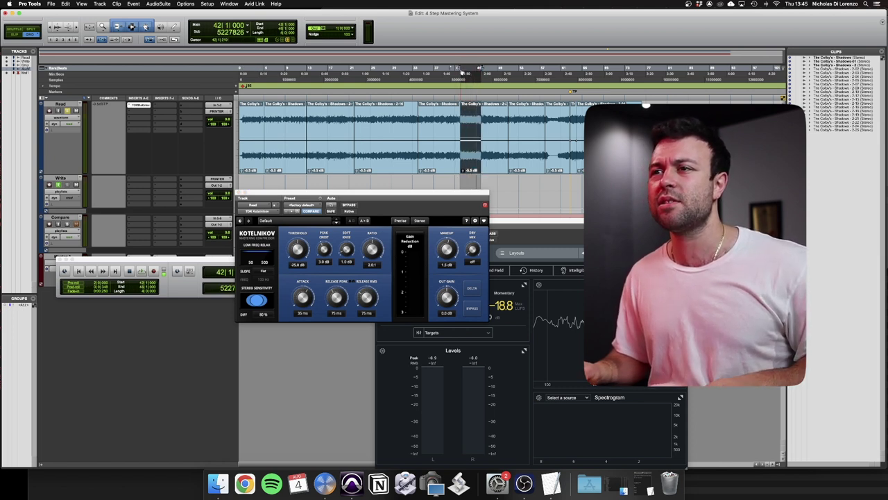
{"action": "key", "text": "space"}
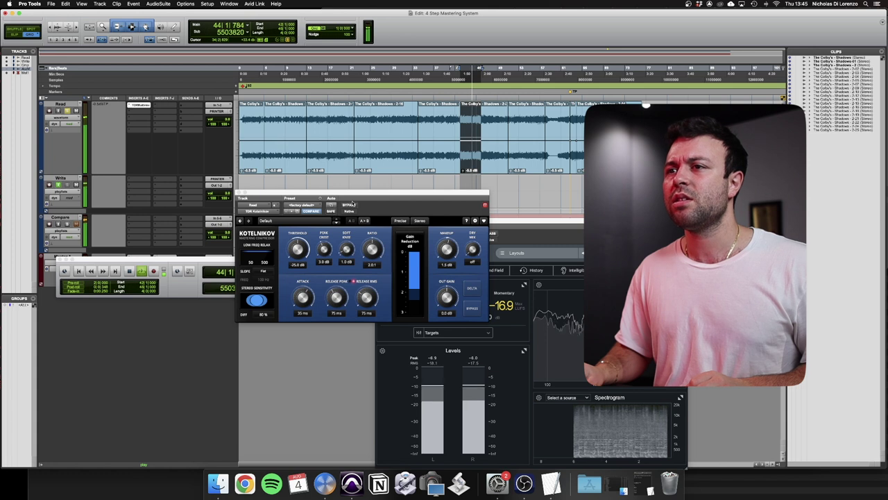
{"action": "left_click", "coordinate": [349, 206]}
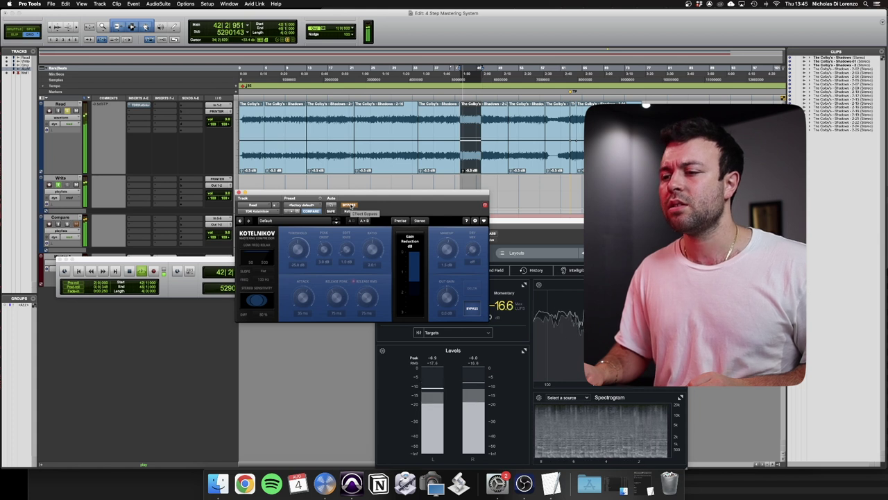
{"action": "left_click", "coordinate": [349, 206]}
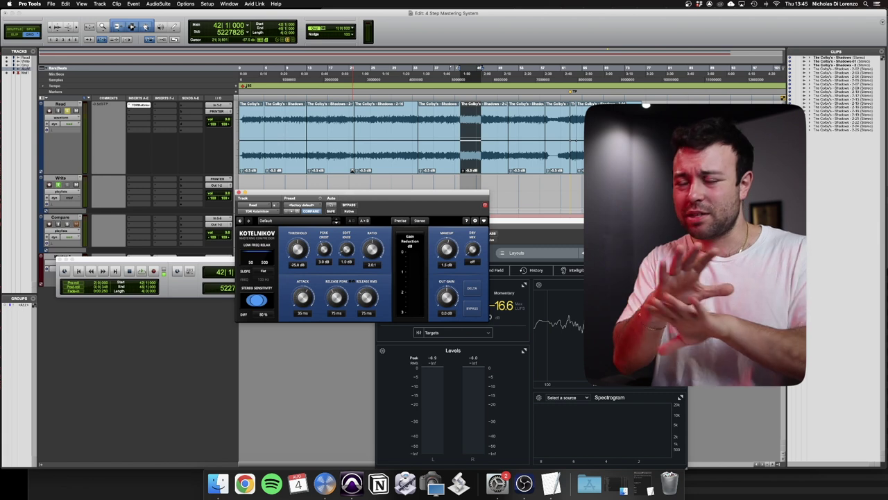
Bring the TextEdit mix notes window back in front of Pro Tools
{"action": "left_click", "coordinate": [553, 483]}
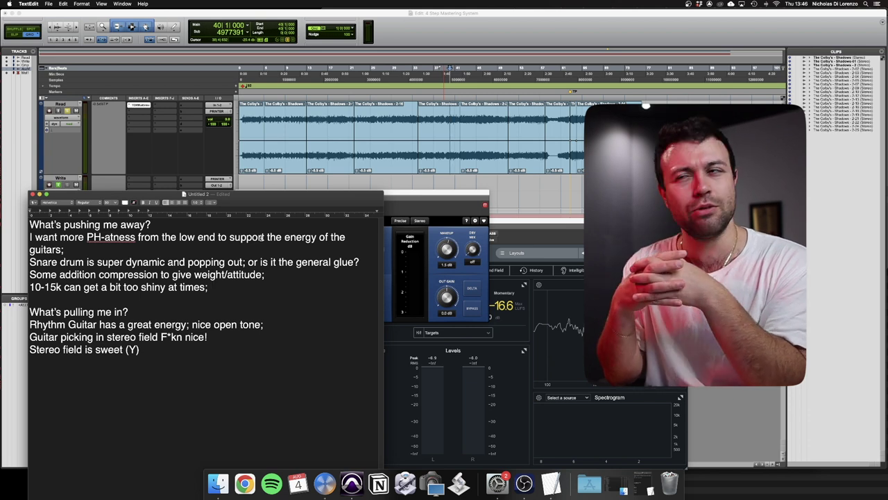
Insert EQ3 7-Band (stereo) in the Read track's second insert slot, after Kotelnikov
{"action": "left_click", "coordinate": [128, 120]}
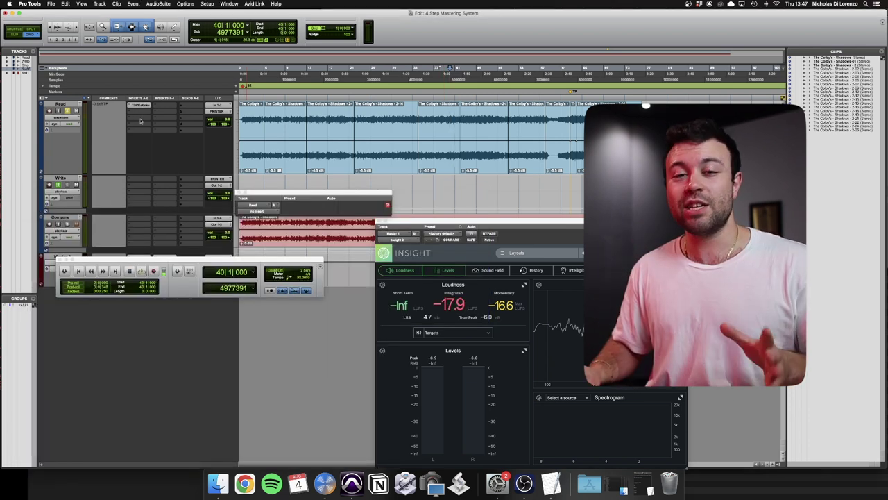
{"action": "left_click", "coordinate": [144, 112]}
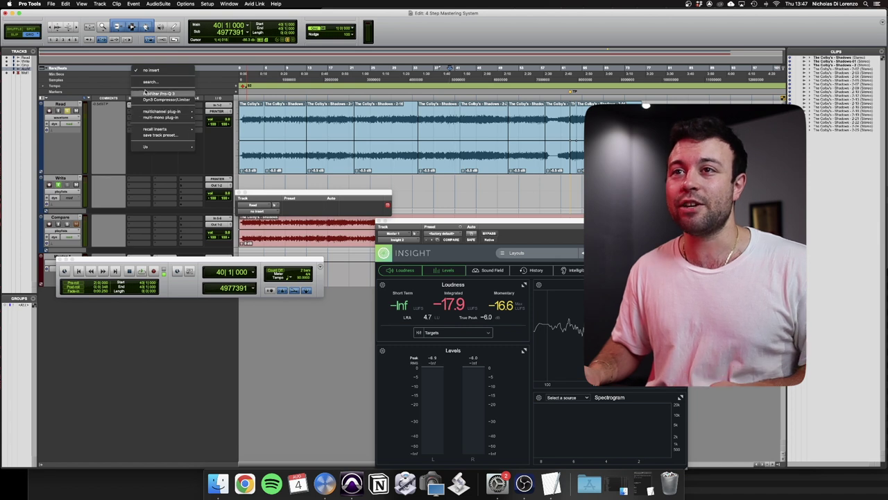
{"action": "type", "text": "eq"}
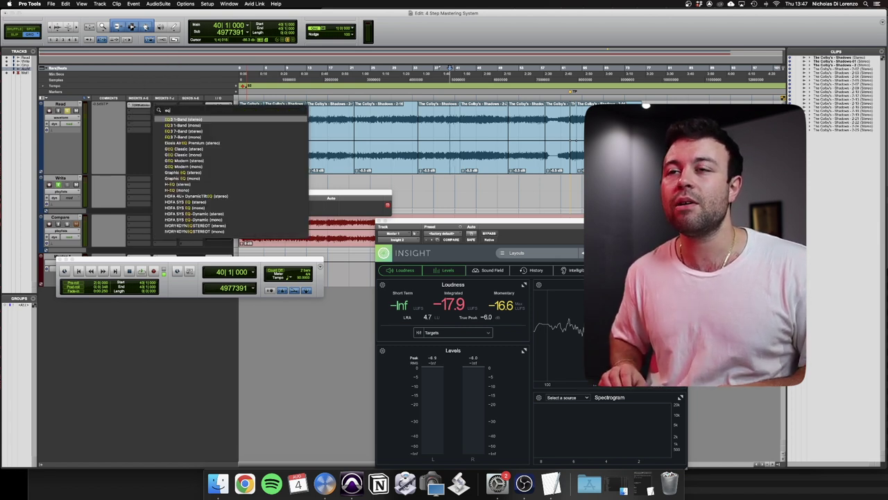
{"action": "key", "text": "Down"}
{"action": "key", "text": "Down"}
{"action": "key", "text": "Escape"}
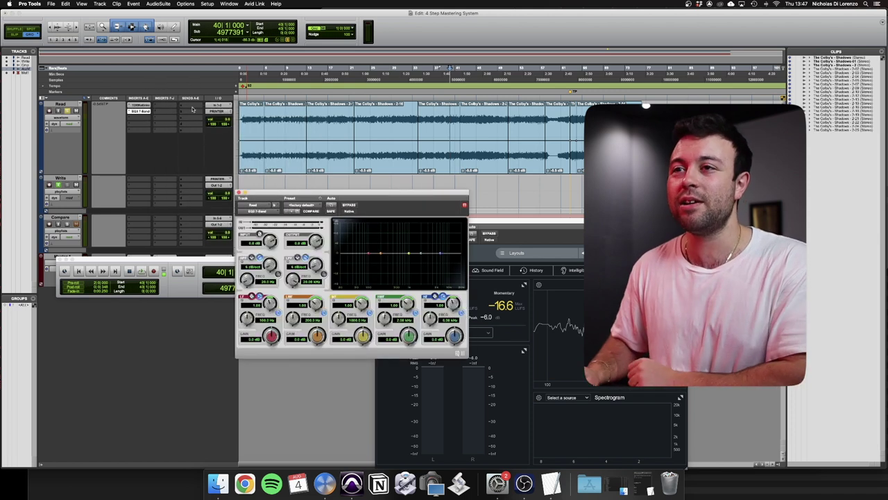
Uncover the loudness meter, then select the song's loud section and play it
{"action": "left_click_drag", "start_coordinate": [323, 193], "coordinate": [156, 207]}
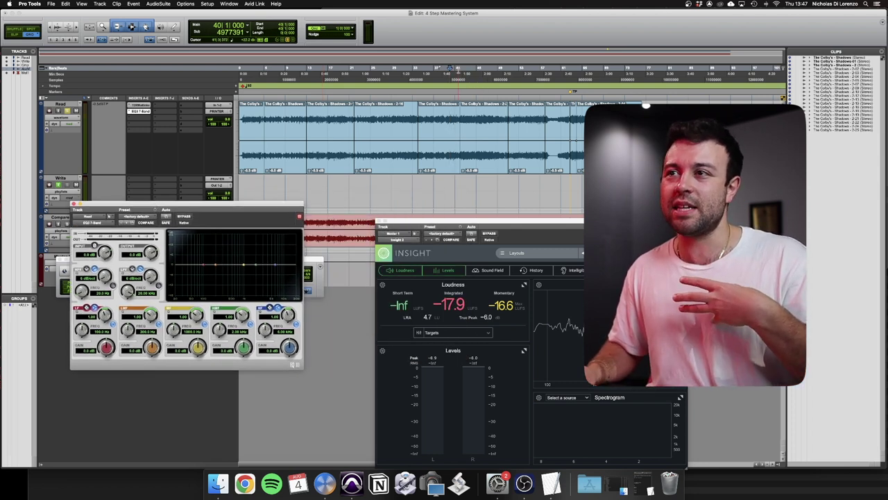
{"action": "left_click_drag", "start_coordinate": [459, 70], "coordinate": [483, 73]}
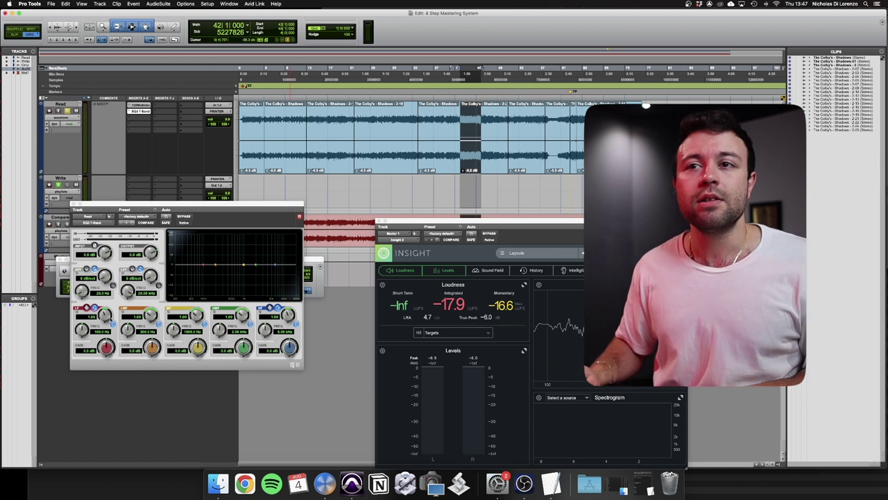
{"action": "key", "text": "space"}
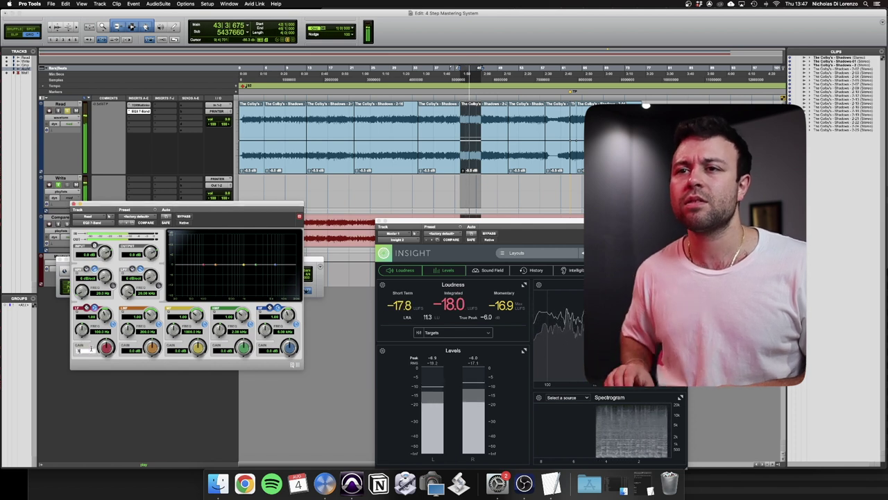
Boost the EQ's low band gain and raise its frequency, comparing against bypass
{"action": "left_click_drag", "start_coordinate": [93, 352], "coordinate": [92, 351]}
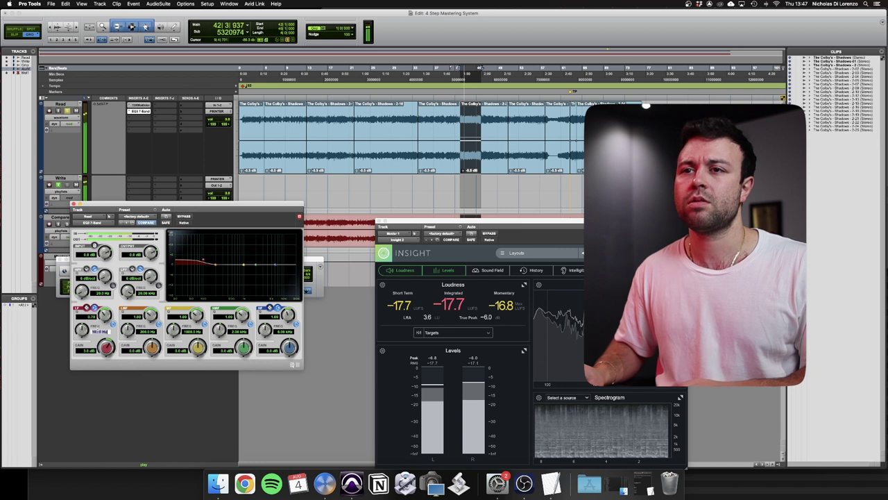
{"action": "left_click_drag", "start_coordinate": [96, 331], "coordinate": [114, 324]}
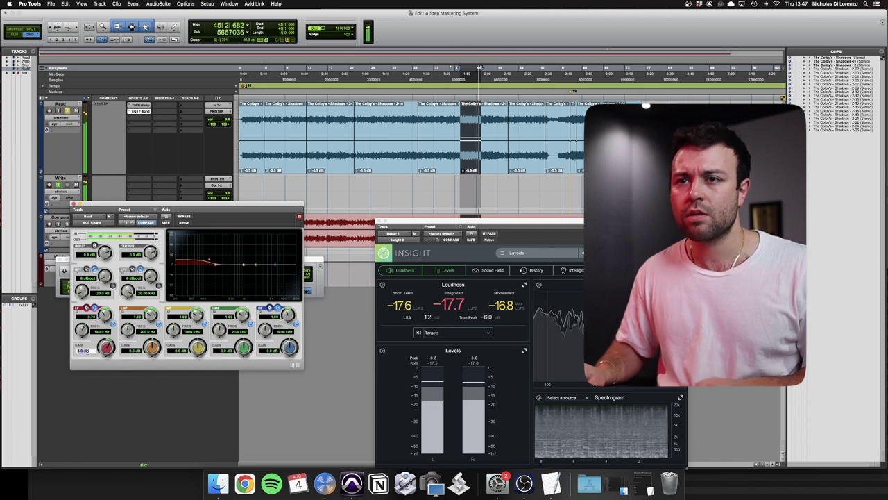
{"action": "left_click_drag", "start_coordinate": [88, 351], "coordinate": [88, 352]}
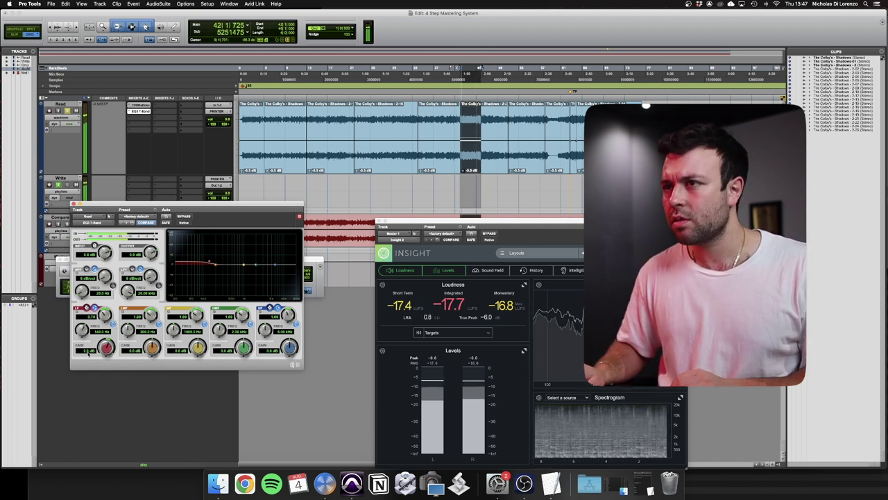
{"action": "left_click", "coordinate": [182, 217]}
{"action": "left_click", "coordinate": [182, 216]}
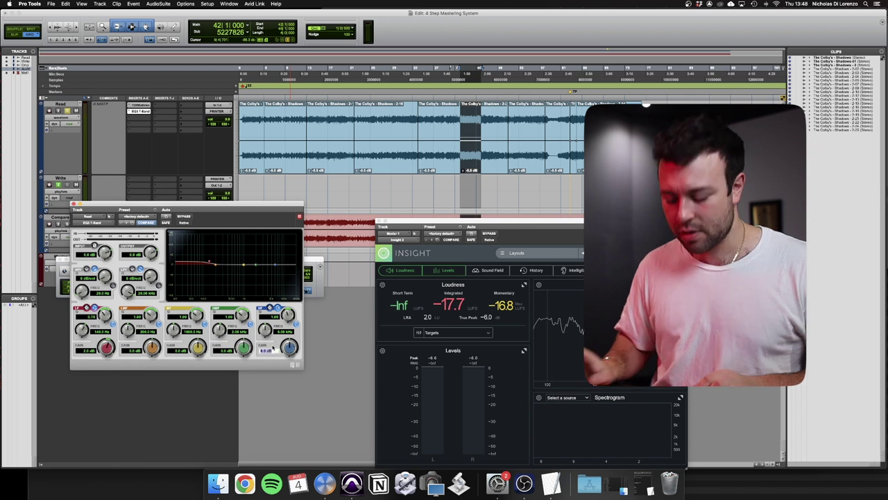
Cut the EQ's high band gain to -1.5 dB and audition the song
{"action": "left_click_drag", "start_coordinate": [272, 347], "coordinate": [272, 350]}
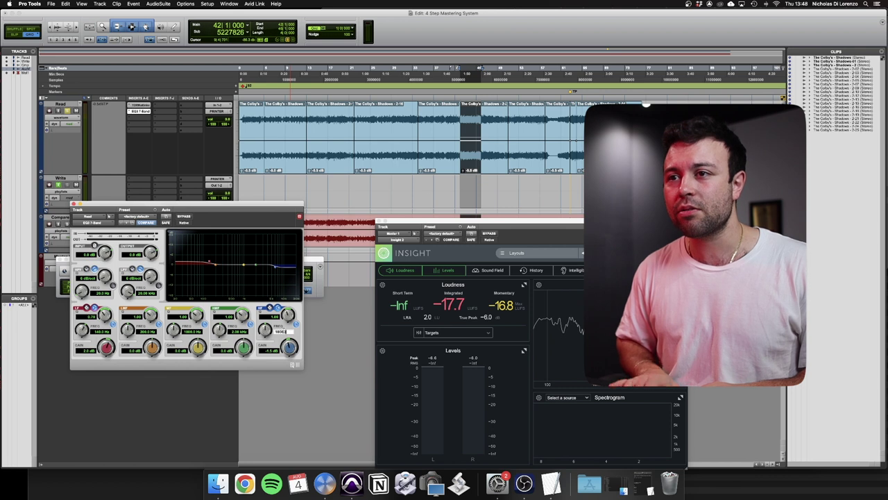
{"action": "key", "text": "Return"}
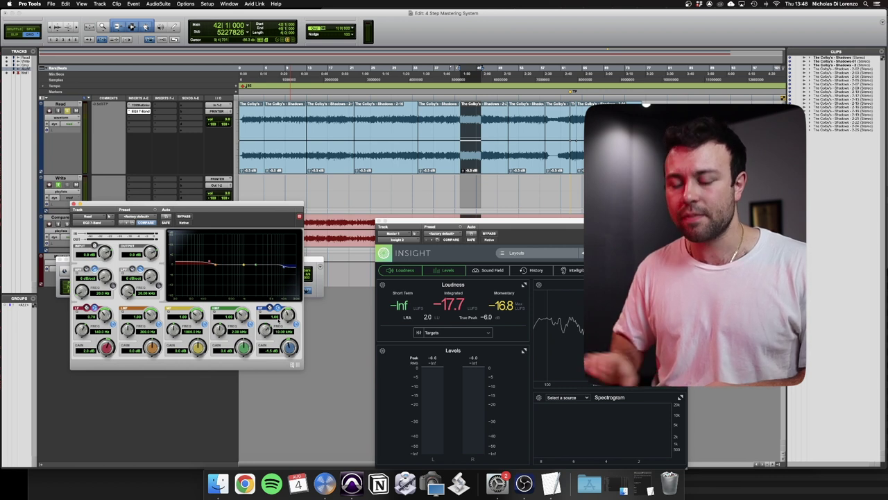
{"action": "key", "text": "space"}
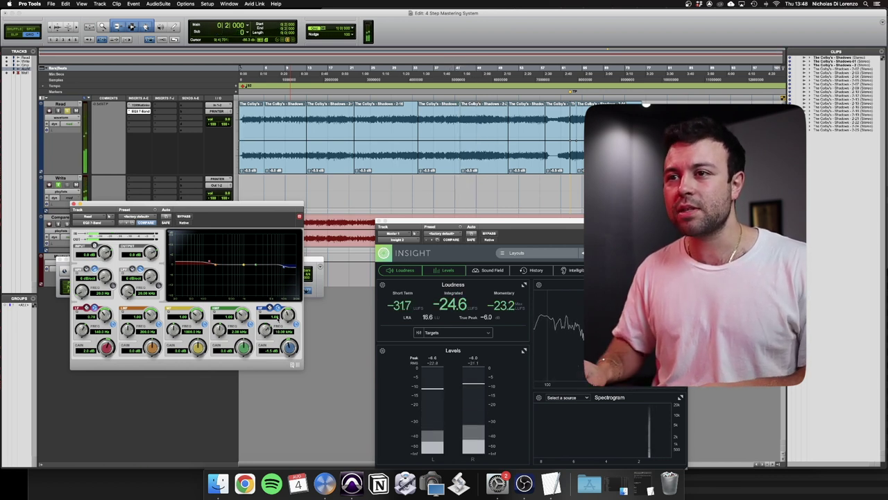
{"action": "key", "text": "space"}
Set the high band frequency to 7 kHz and compare it with bypass during playback
{"action": "left_click", "coordinate": [284, 332]}
{"action": "type", "text": "7"}
{"action": "key", "text": "Return"}
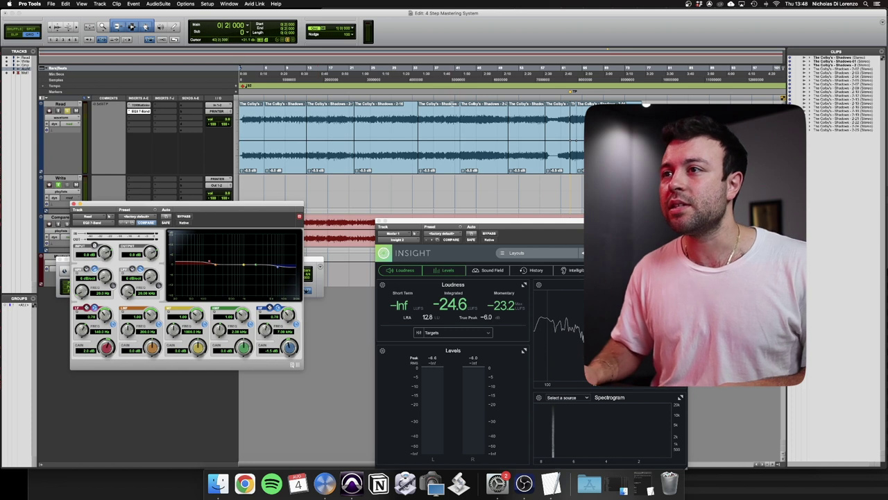
{"action": "key", "text": "space"}
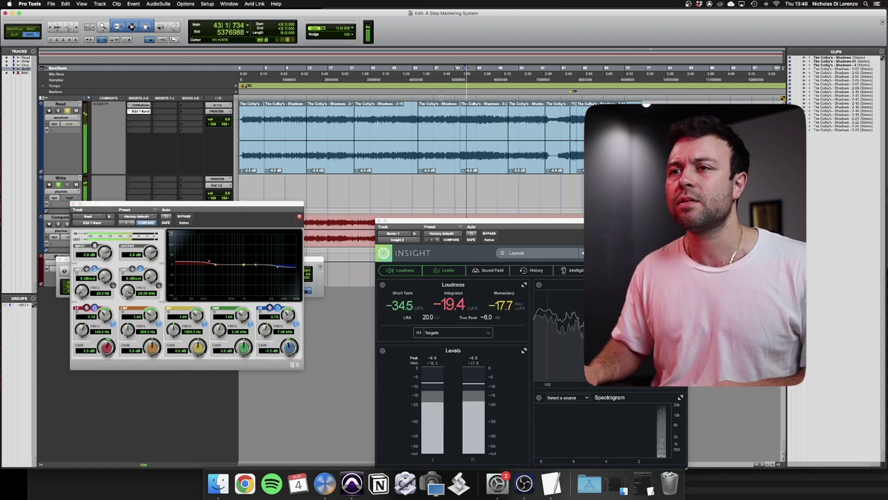
{"action": "left_click", "coordinate": [186, 218]}
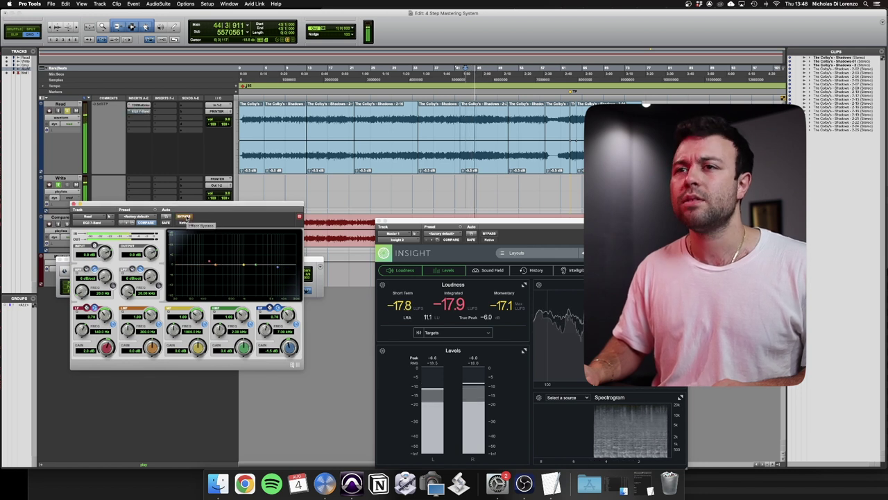
{"action": "left_click", "coordinate": [186, 218]}
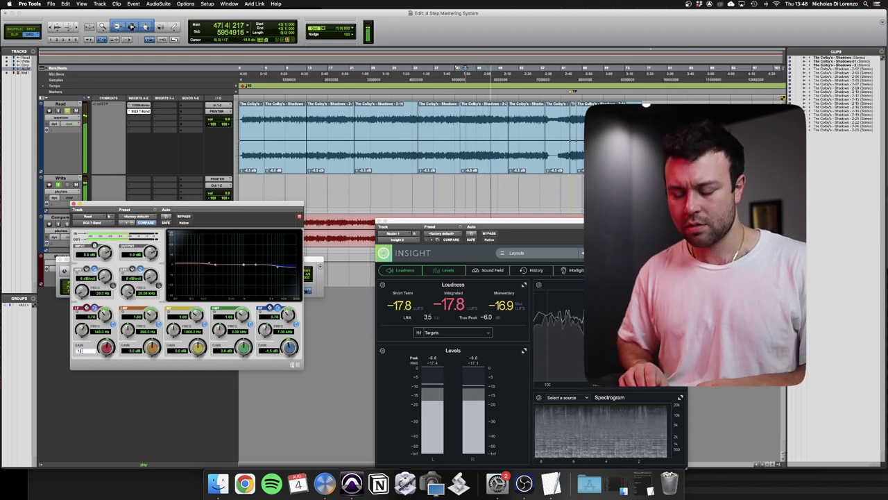
Compare the song with the EQ bypassed and active while playing the later loud section
{"action": "left_click", "coordinate": [184, 216]}
{"action": "left_click", "coordinate": [184, 216]}
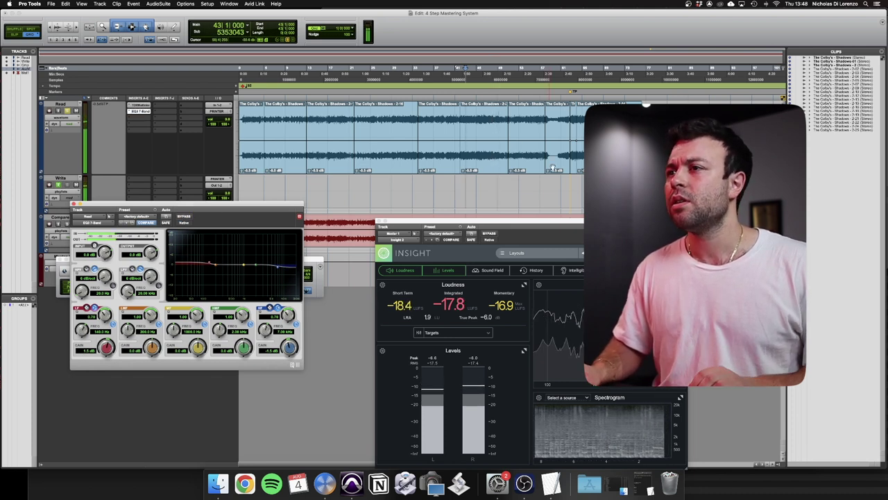
{"action": "left_click", "coordinate": [573, 159]}
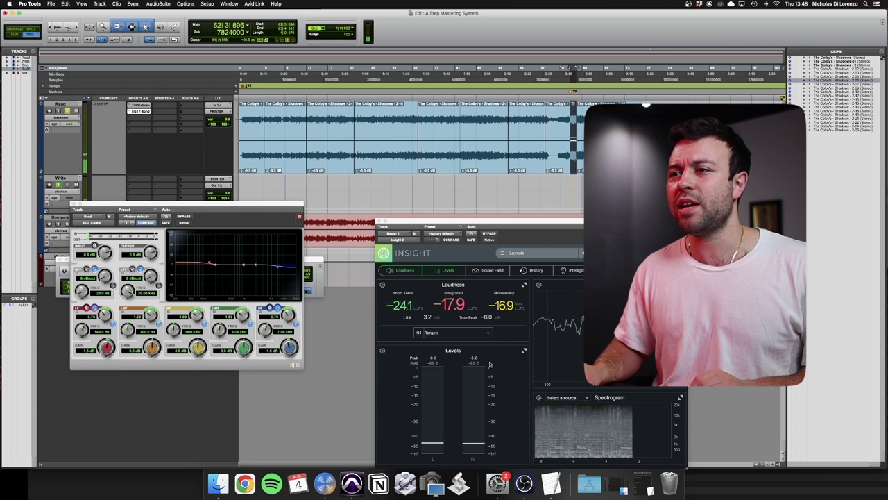
{"action": "key", "text": "space"}
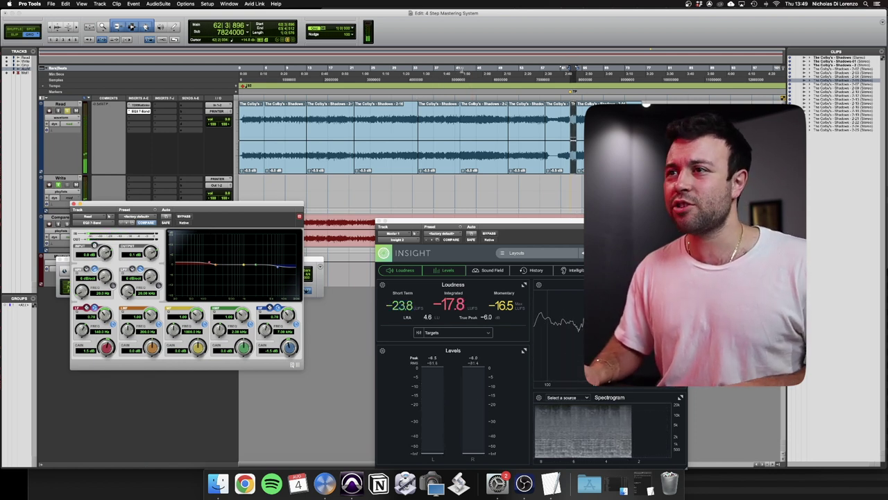
{"action": "left_click_drag", "start_coordinate": [460, 71], "coordinate": [481, 71]}
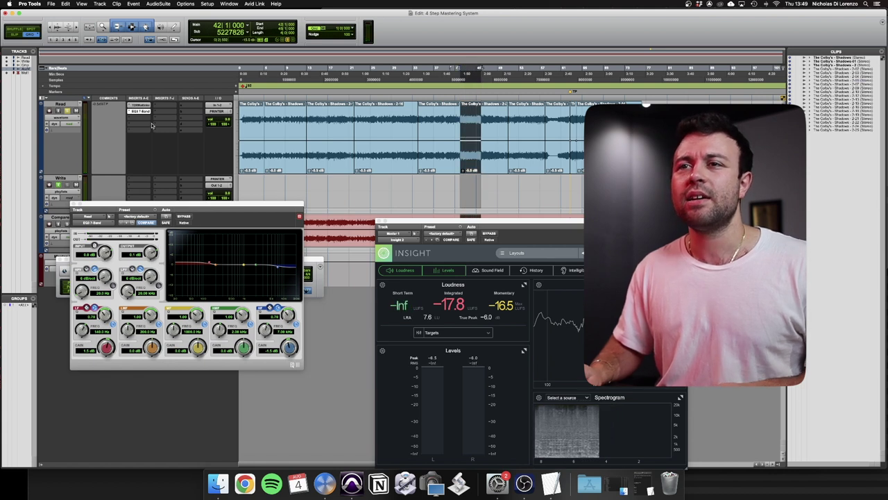
{"action": "key", "text": "space"}
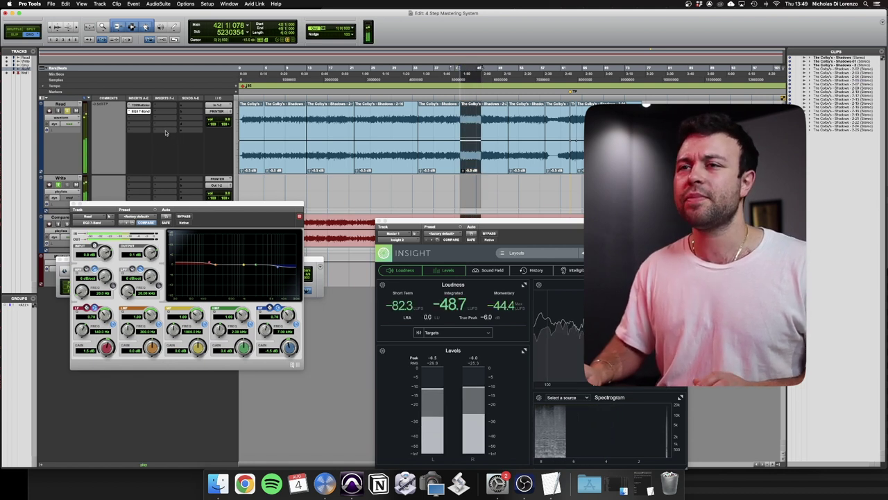
{"action": "left_click", "coordinate": [135, 111], "text": "super"}
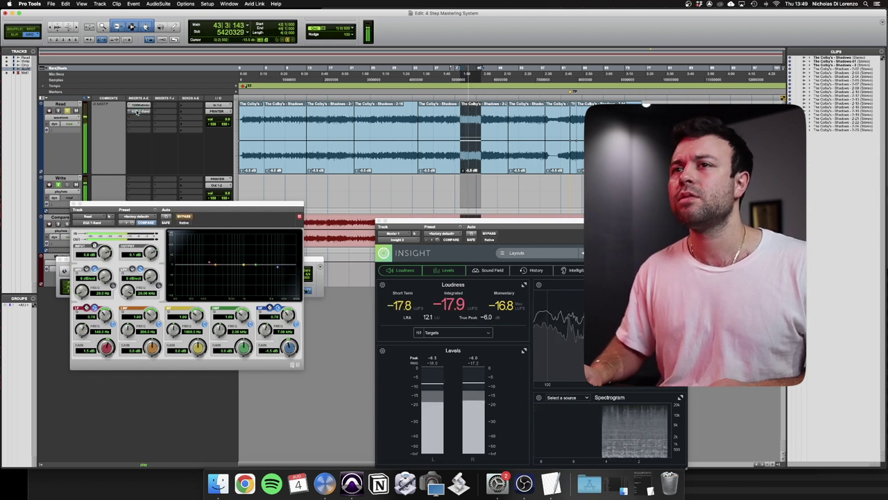
{"action": "left_click", "coordinate": [136, 112], "text": "super"}
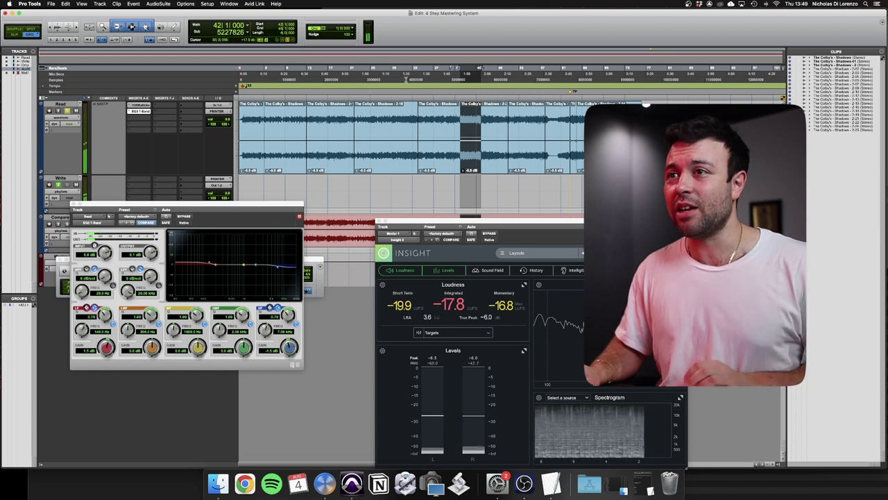
Play from near bar 7, toggling EQ bypass to compare, then leave the EQ on
{"action": "left_click", "coordinate": [275, 138]}
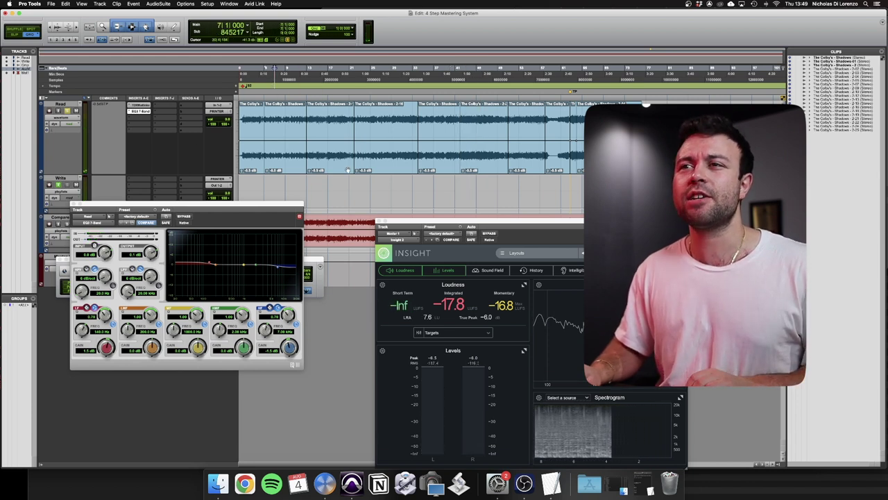
{"action": "key", "text": "space"}
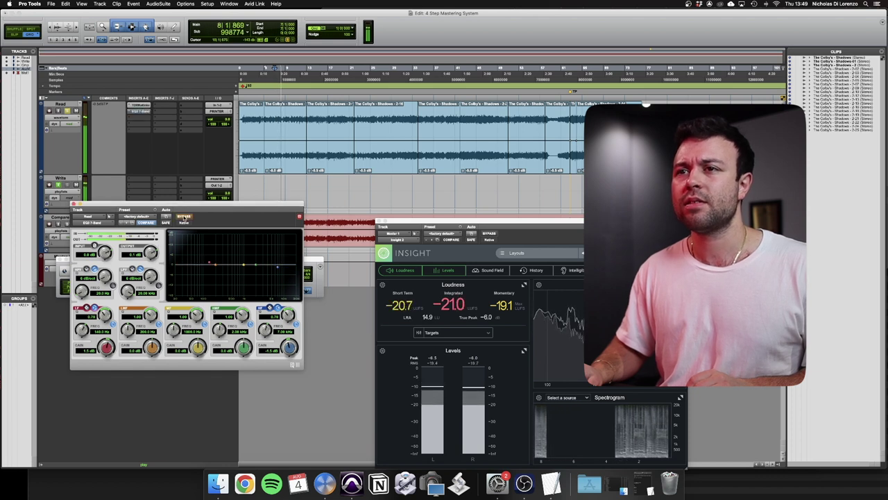
{"action": "left_click", "coordinate": [184, 217]}
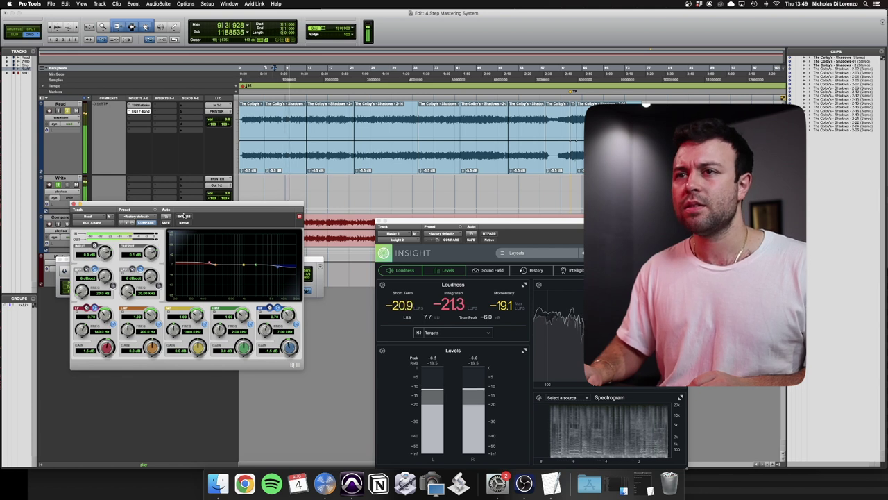
{"action": "left_click", "coordinate": [184, 217]}
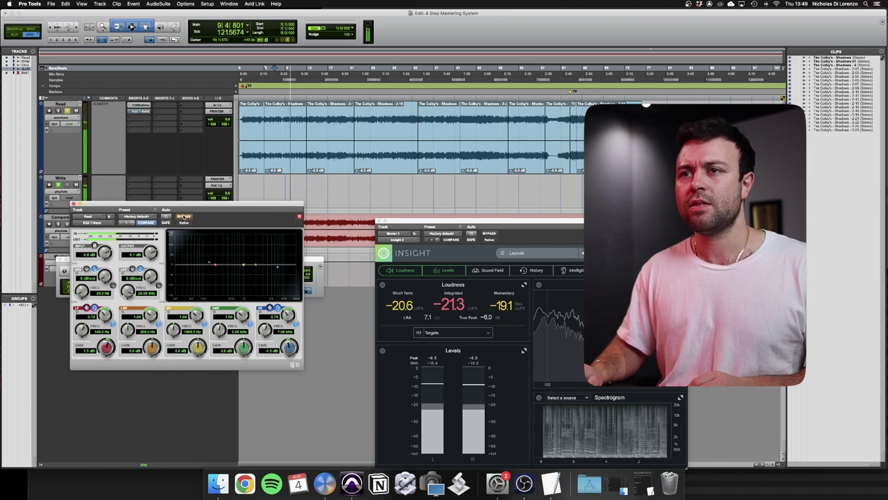
{"action": "left_click", "coordinate": [184, 217]}
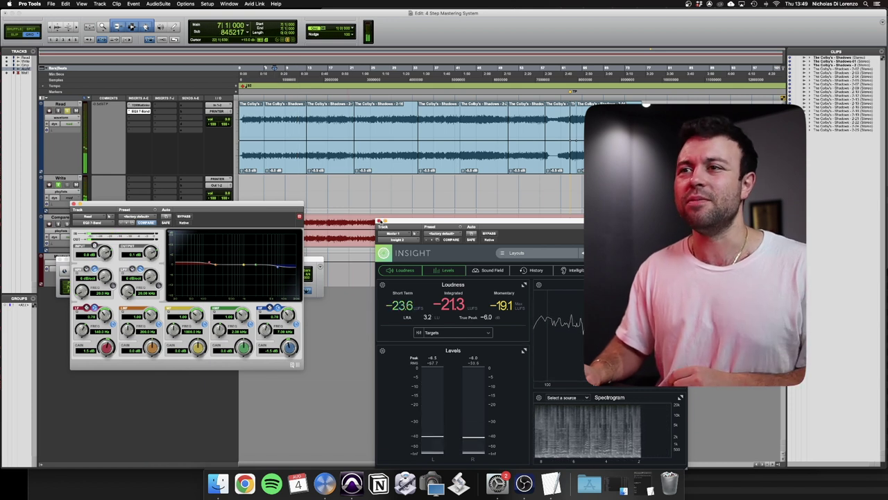
Close the Insight meter and split the Compare clip to match the Read track's edits
{"action": "left_click", "coordinate": [378, 222]}
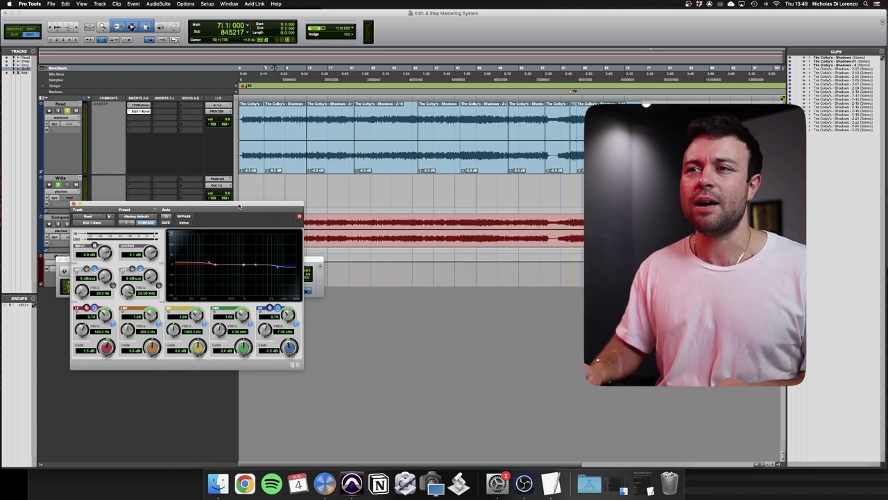
{"action": "left_click_drag", "start_coordinate": [240, 206], "coordinate": [493, 305]}
{"action": "left_click", "coordinate": [579, 138]}
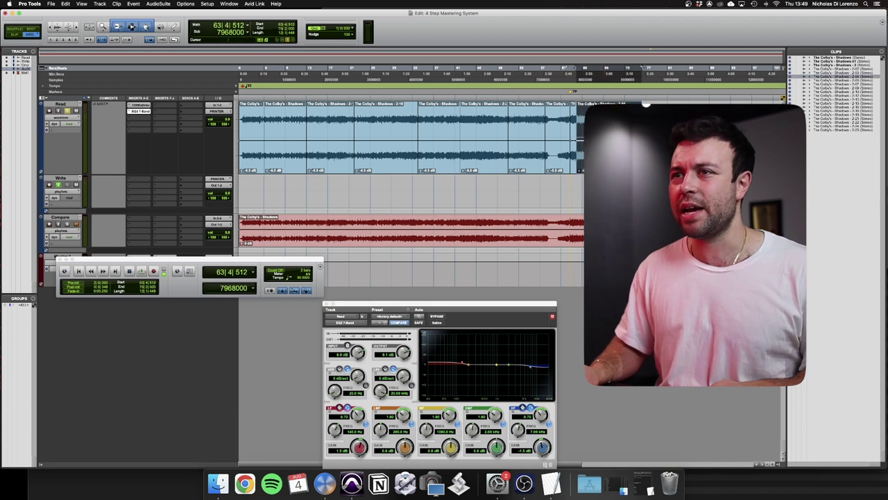
{"action": "key", "text": "Return"}
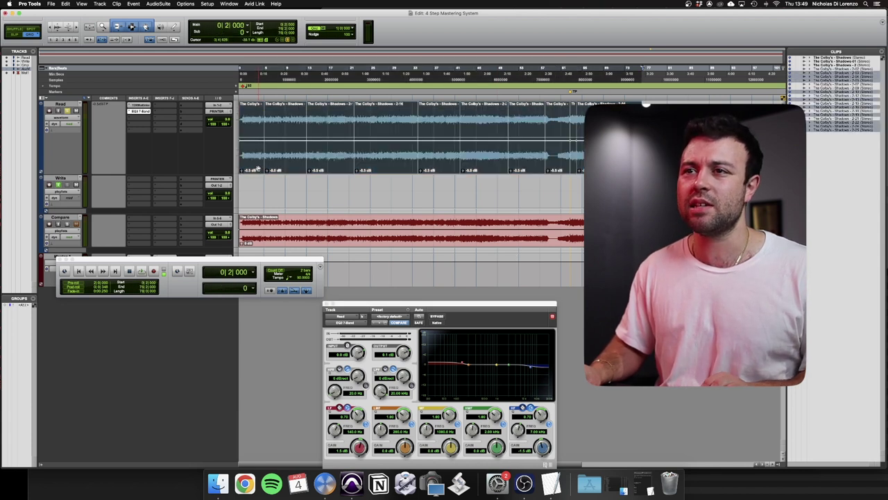
{"action": "key", "text": "super+a"}
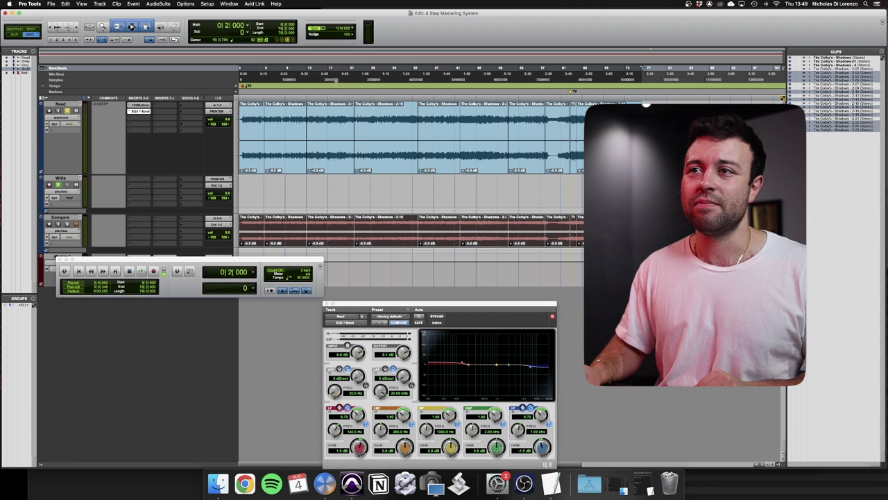
Solo the Compare track and audition it from bar 63
{"action": "left_click", "coordinate": [341, 138]}
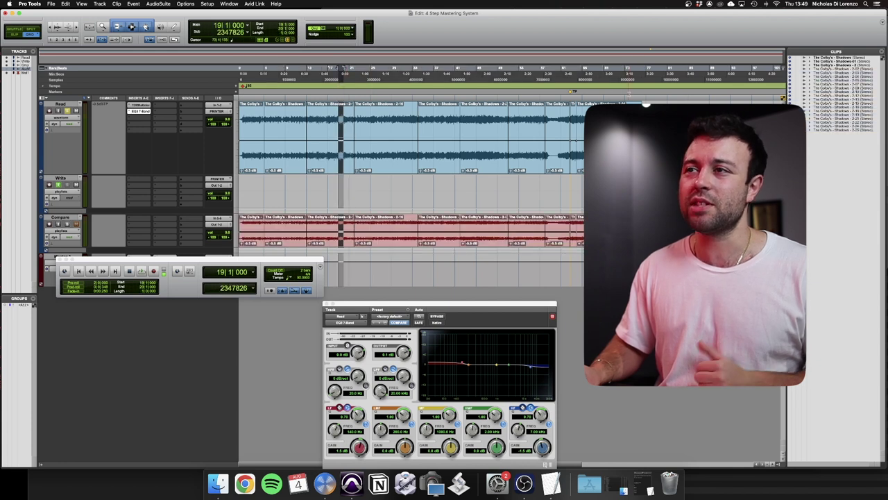
{"action": "left_click", "coordinate": [572, 76]}
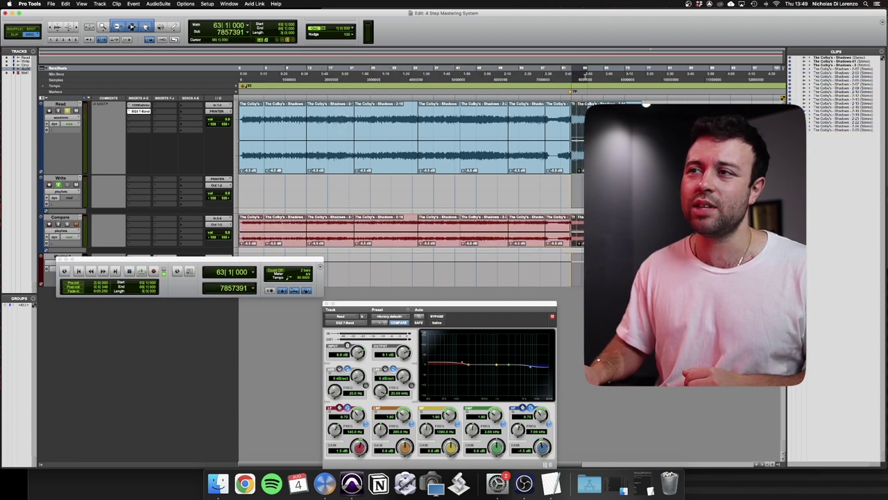
{"action": "left_click", "coordinate": [68, 224]}
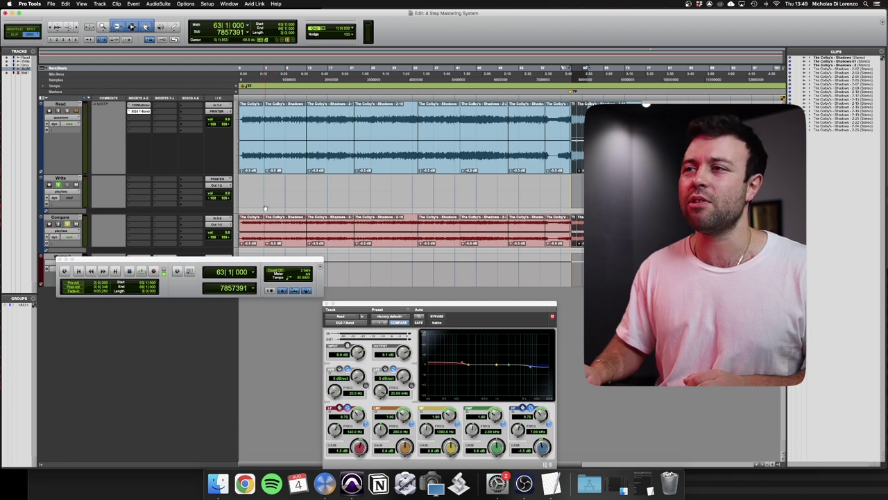
{"action": "key", "text": "space"}
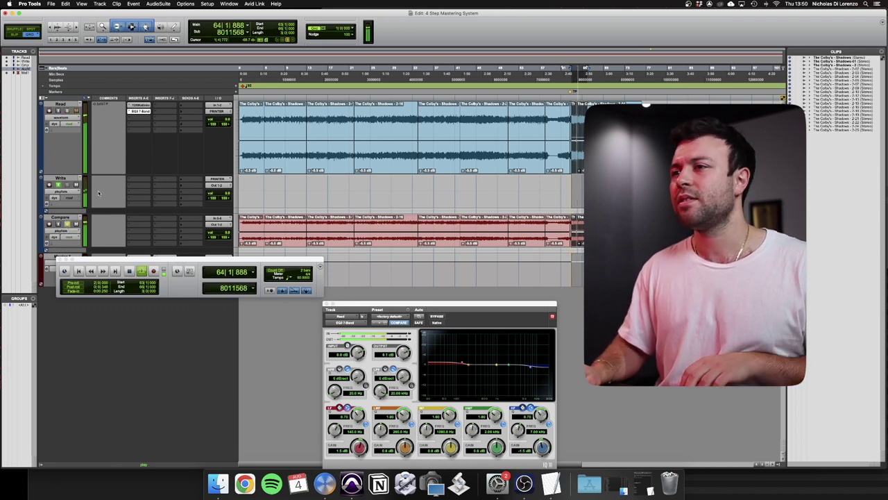
{"action": "key", "text": "space"}
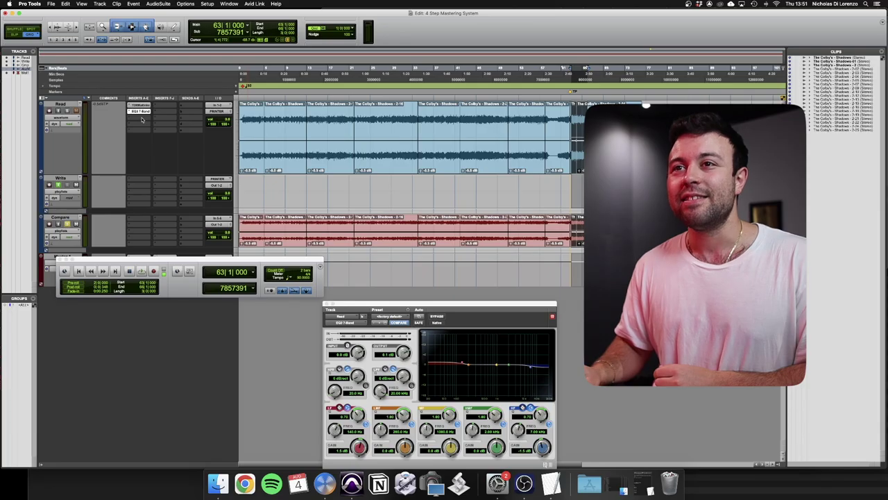
Insert StandardCLIP (stereo) on the Read track after EQ3 and place its window over the tracks
{"action": "left_click", "coordinate": [142, 119]}
{"action": "left_click", "coordinate": [146, 92]}
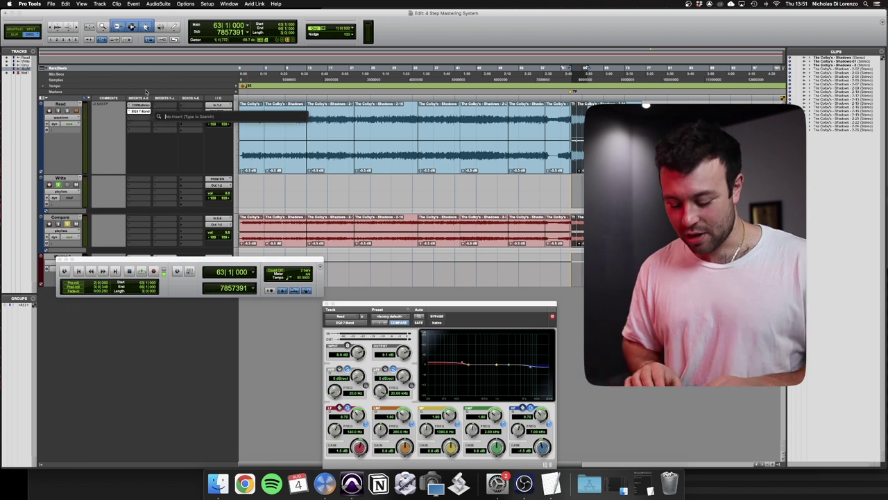
{"action": "type", "text": "clip"}
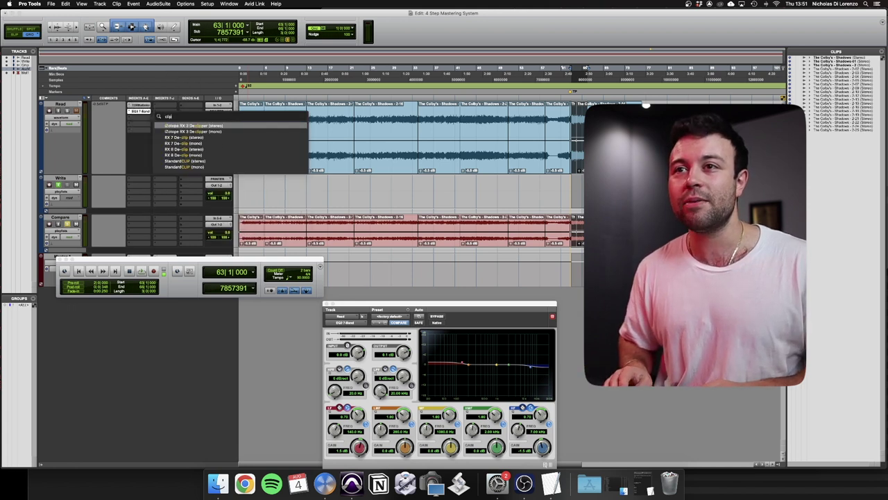
{"action": "key", "text": "Down"}
{"action": "key", "text": "Down"}
{"action": "key", "text": "Down"}
{"action": "key", "text": "Down"}
{"action": "key", "text": "Down"}
{"action": "key", "text": "Down"}
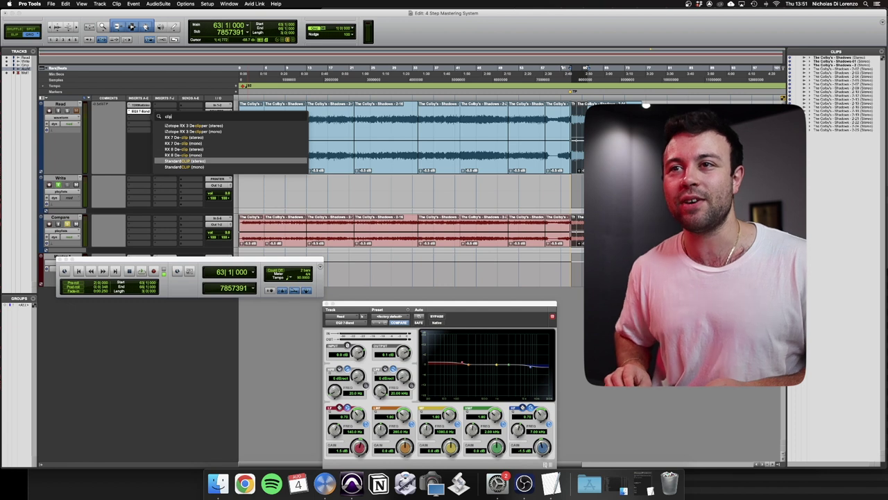
{"action": "key", "text": "Return"}
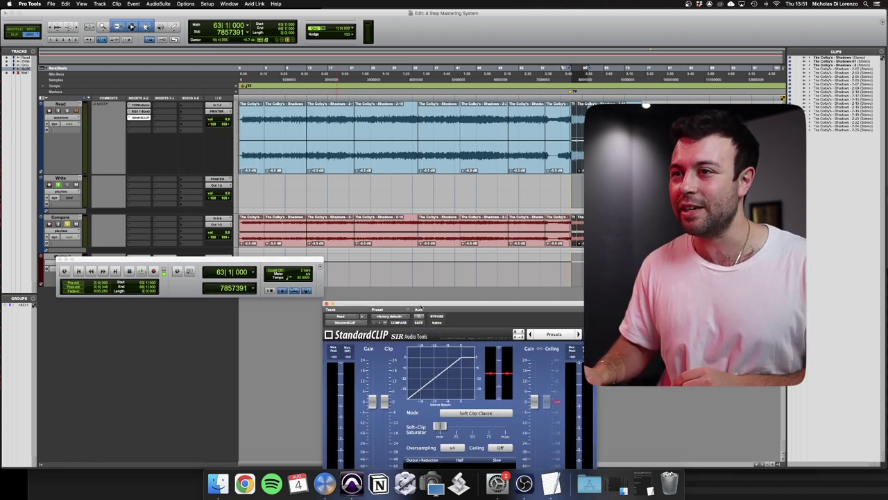
{"action": "left_click_drag", "start_coordinate": [426, 308], "coordinate": [170, 234]}
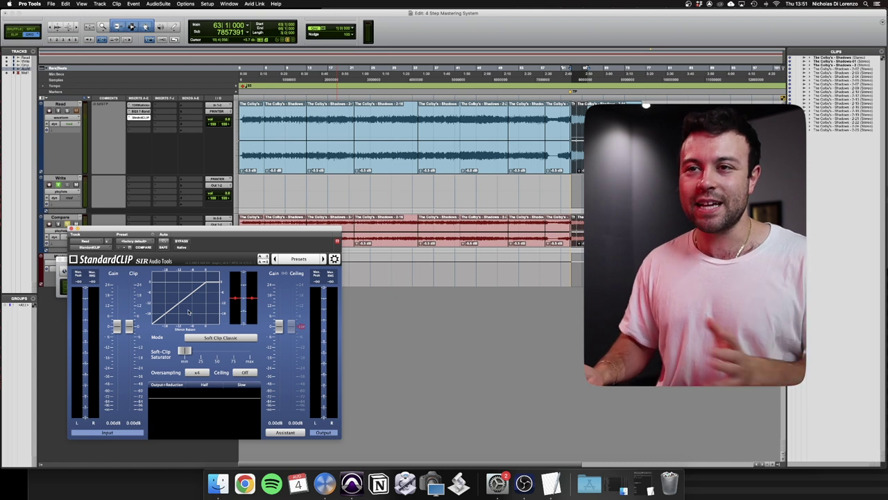
{"action": "mouse_move", "coordinate": [128, 326]}
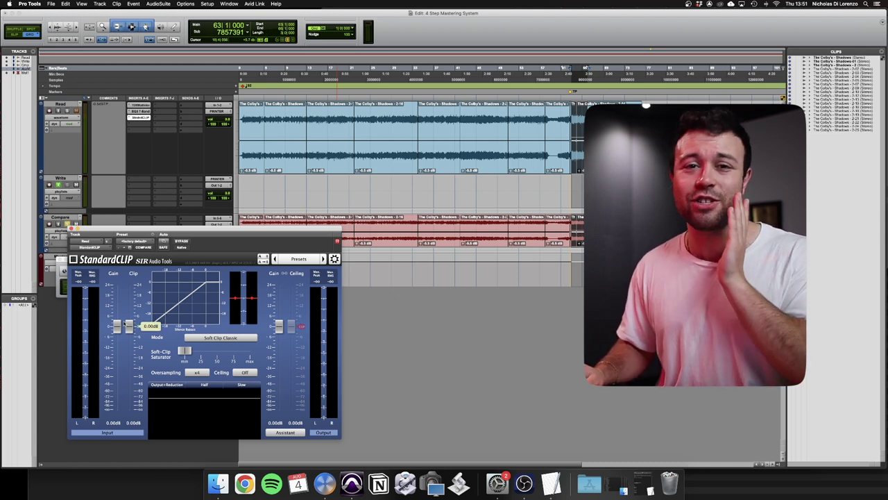
{"action": "mouse_move", "coordinate": [116, 312]}
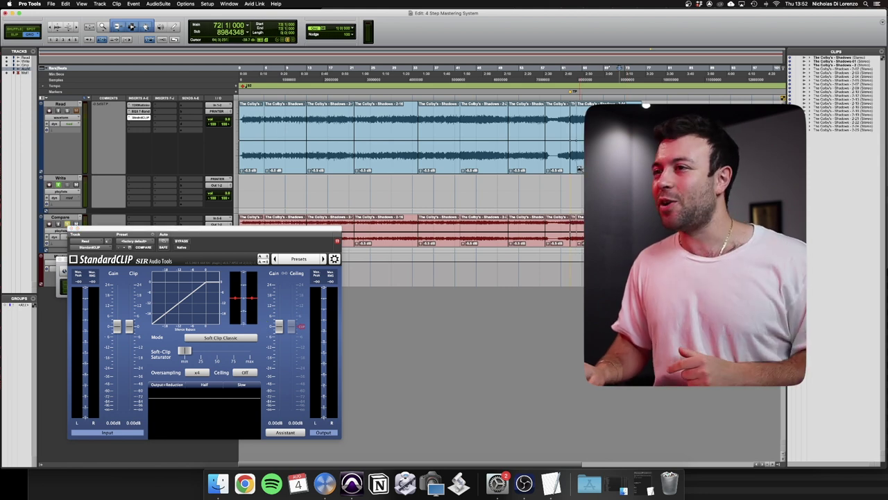
Set StandardCLIP to -2 dB clip level, 6 dB input gain and about -4 dB output
{"action": "left_click", "coordinate": [573, 170]}
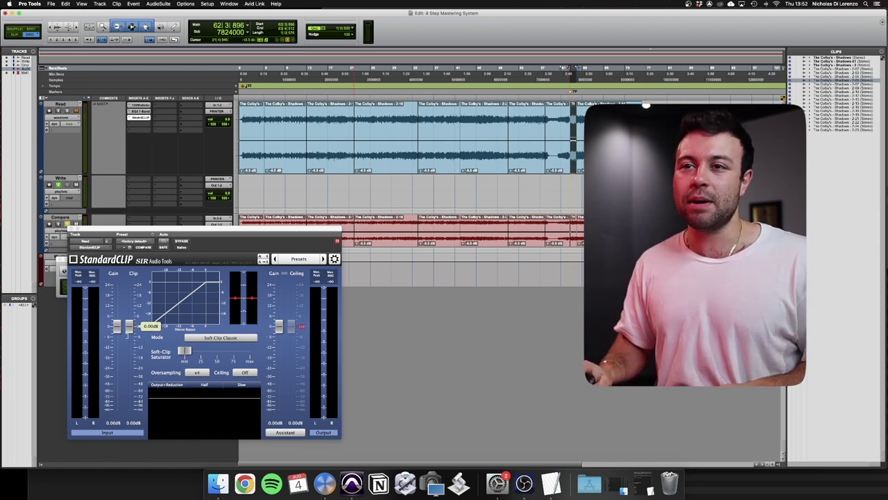
{"action": "left_click_drag", "start_coordinate": [129, 332], "coordinate": [131, 338]}
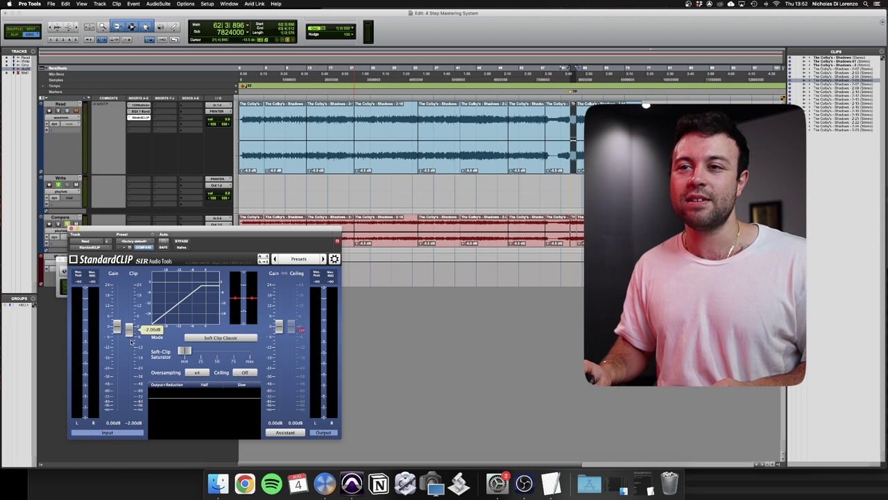
{"action": "mouse_move", "coordinate": [121, 333]}
{"action": "left_click_drag", "start_coordinate": [117, 330], "coordinate": [118, 325]}
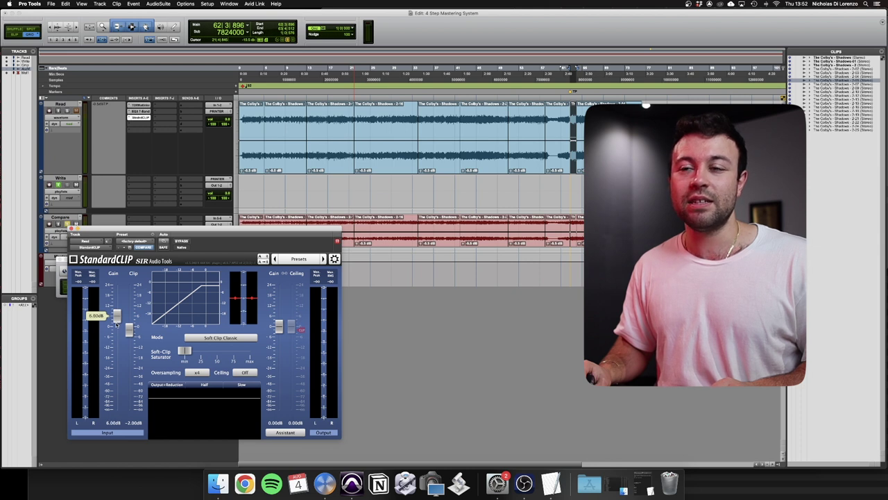
{"action": "mouse_move", "coordinate": [142, 332]}
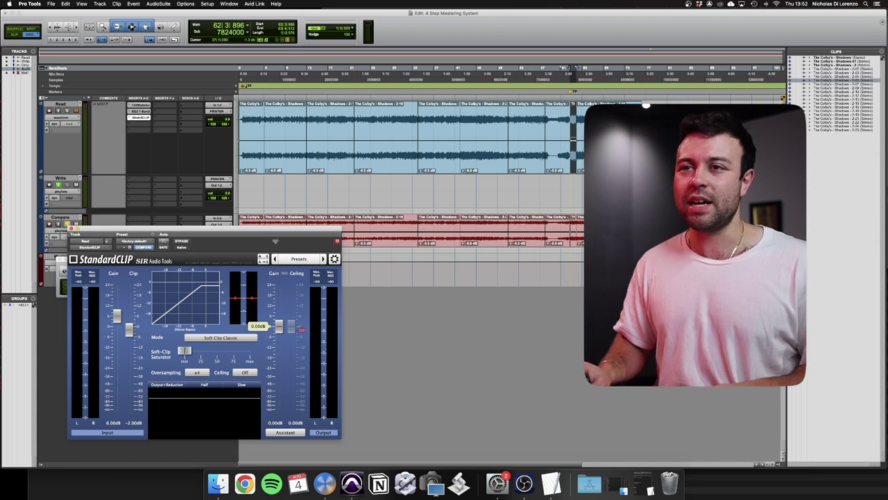
{"action": "left_click_drag", "start_coordinate": [181, 230], "coordinate": [345, 140]}
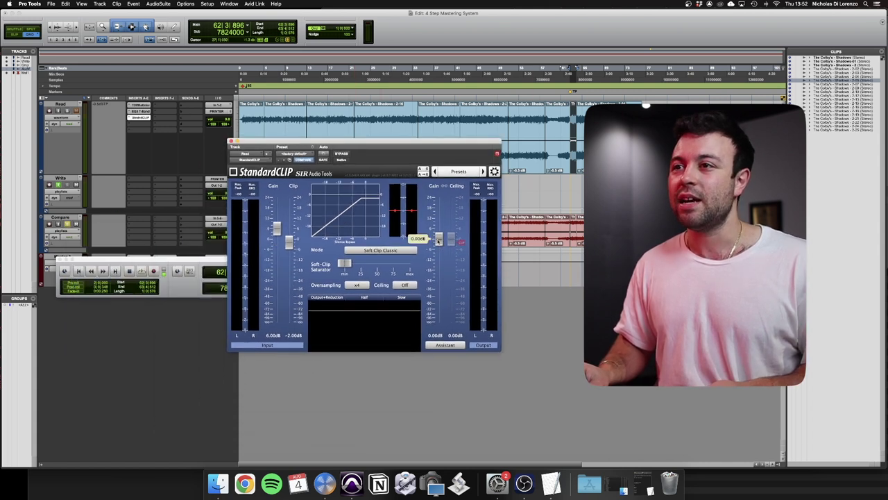
{"action": "left_click_drag", "start_coordinate": [438, 239], "coordinate": [429, 297]}
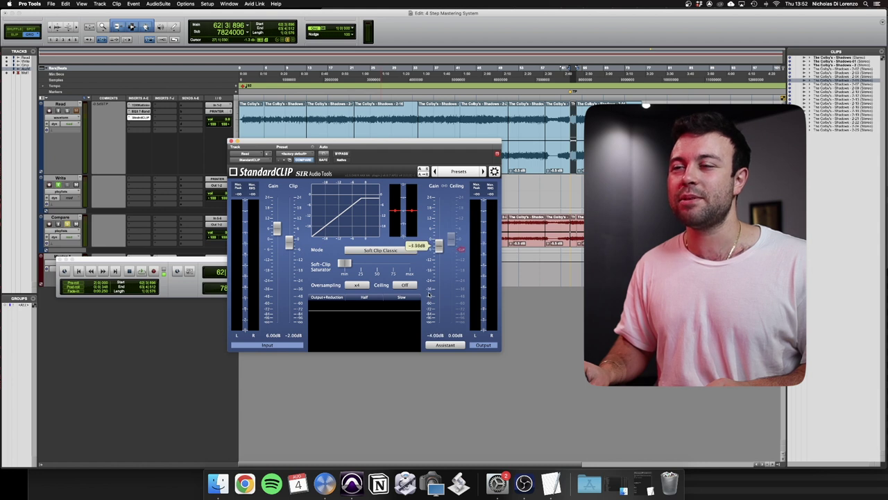
{"action": "left_click_drag", "start_coordinate": [183, 262], "coordinate": [128, 334]}
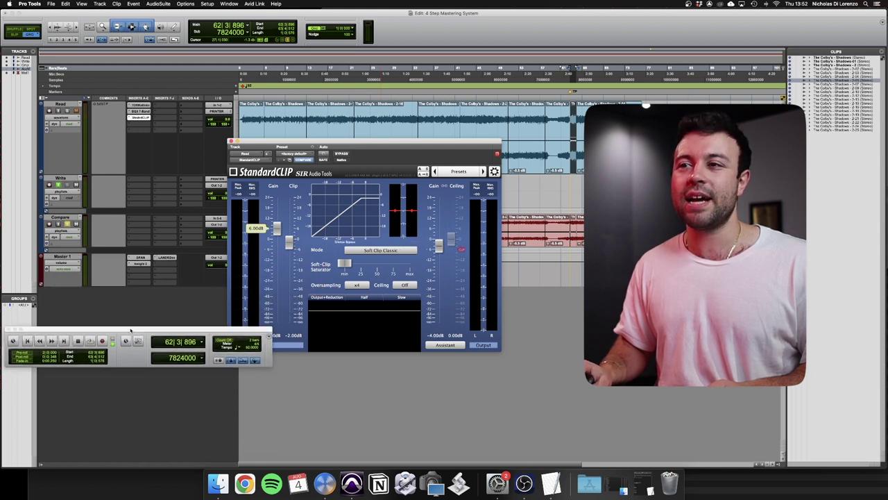
Open Insight on Master 1, play, and lower StandardCLIP's output gain to -4.20 dB
{"action": "left_click", "coordinate": [143, 265]}
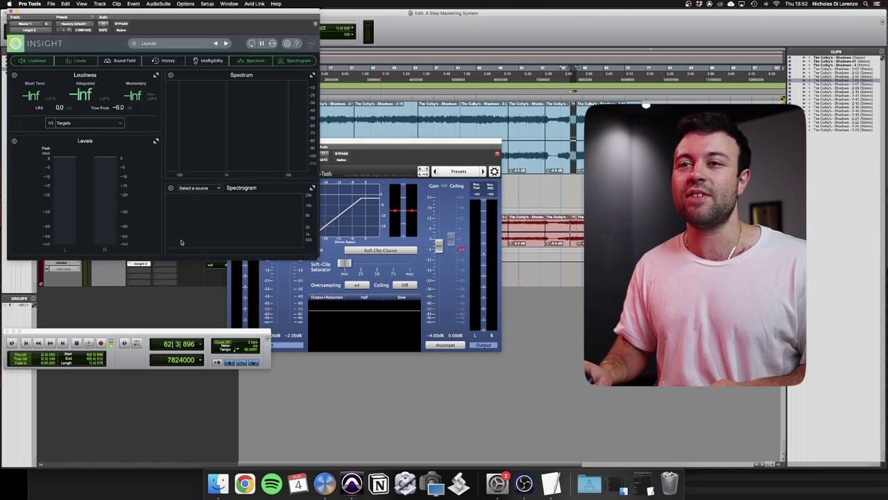
{"action": "left_click_drag", "start_coordinate": [174, 11], "coordinate": [183, 237]}
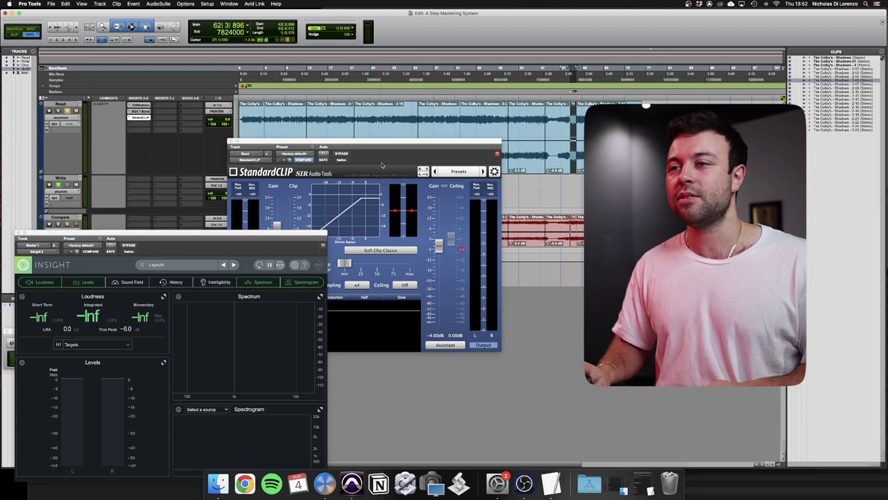
{"action": "key", "text": "space"}
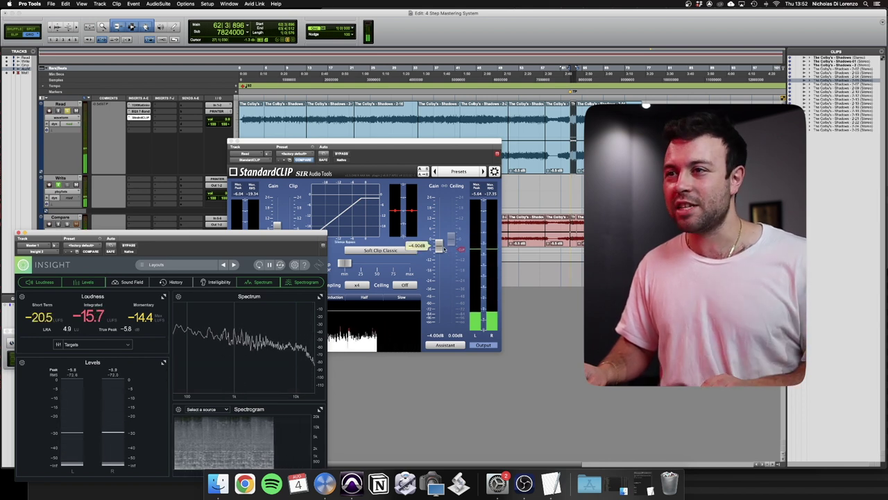
{"action": "left_click_drag", "start_coordinate": [443, 249], "coordinate": [444, 251]}
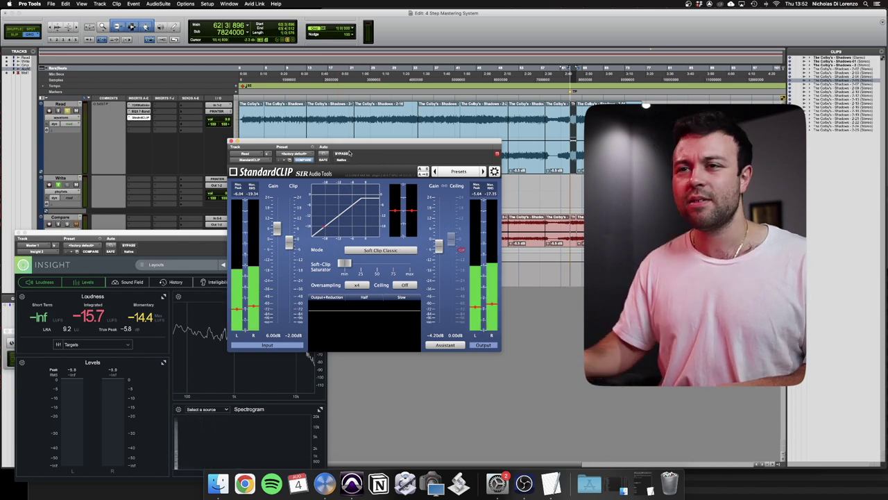
{"action": "left_click", "coordinate": [343, 154]}
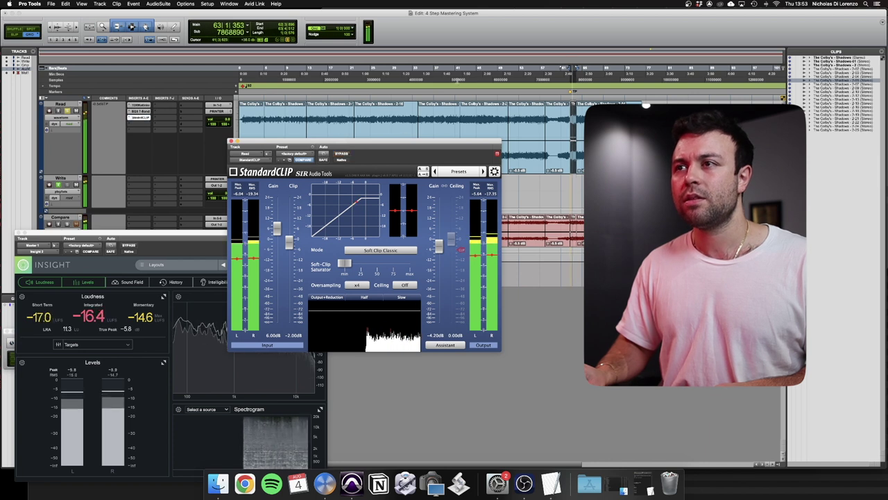
{"action": "left_click", "coordinate": [460, 72]}
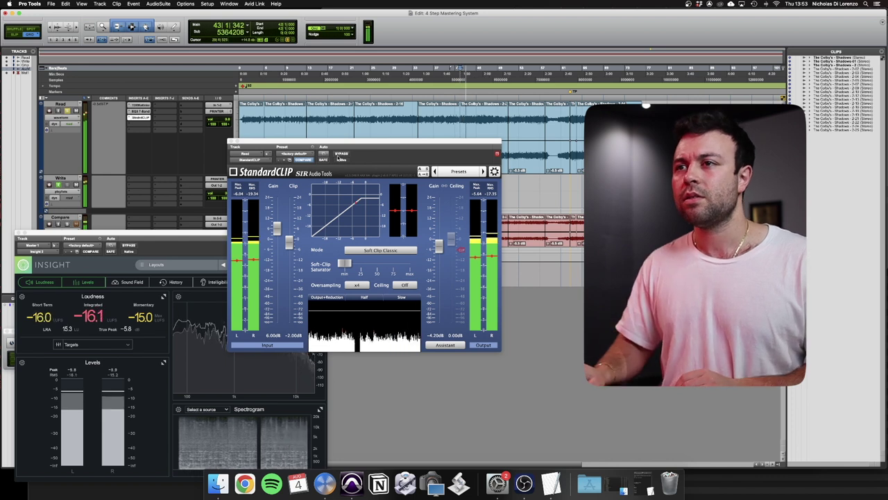
{"action": "left_click", "coordinate": [341, 154]}
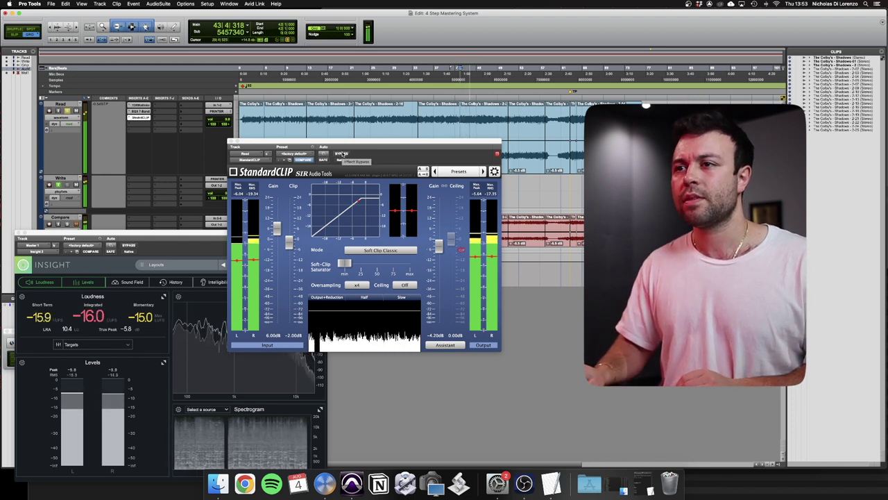
{"action": "left_click", "coordinate": [341, 154]}
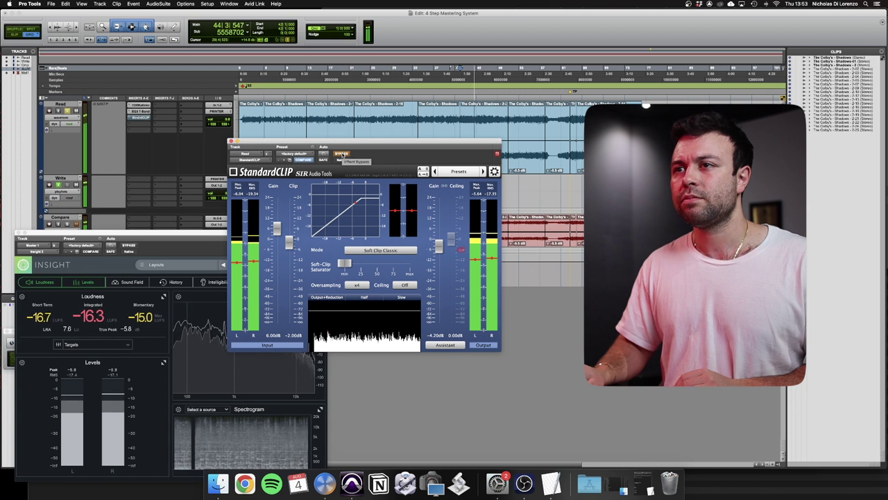
{"action": "left_click", "coordinate": [341, 154]}
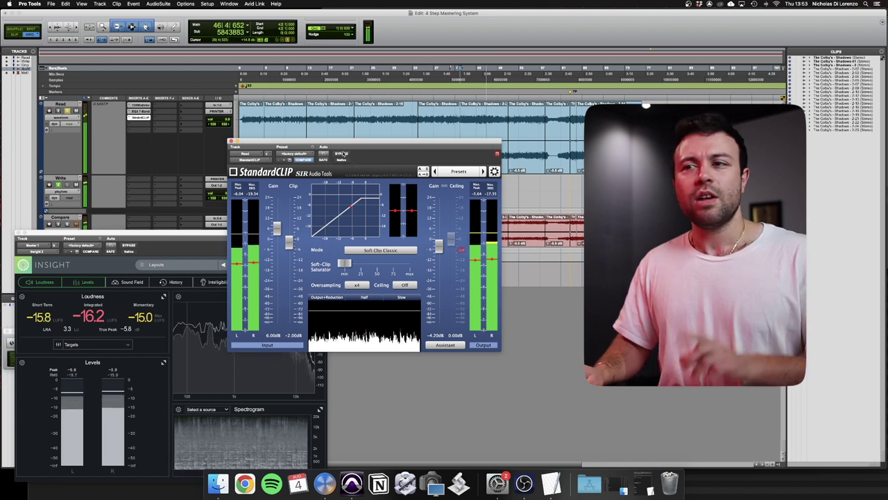
{"action": "key", "text": "space"}
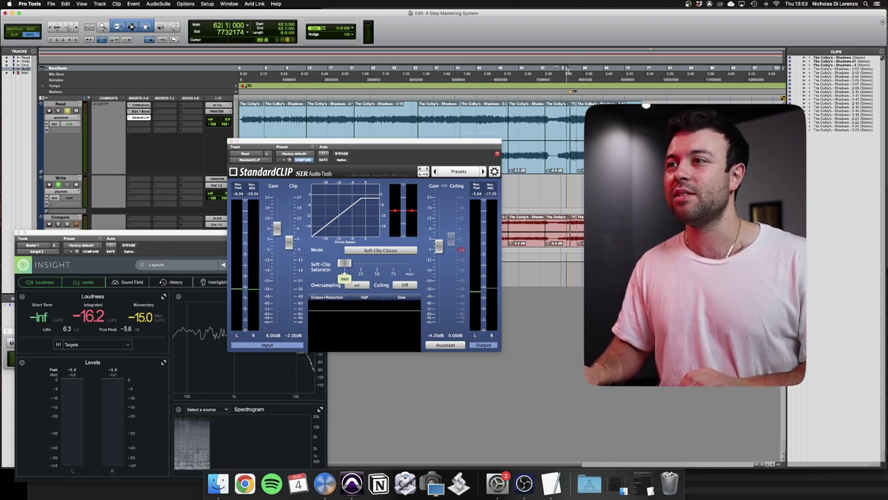
{"action": "key", "text": "space"}
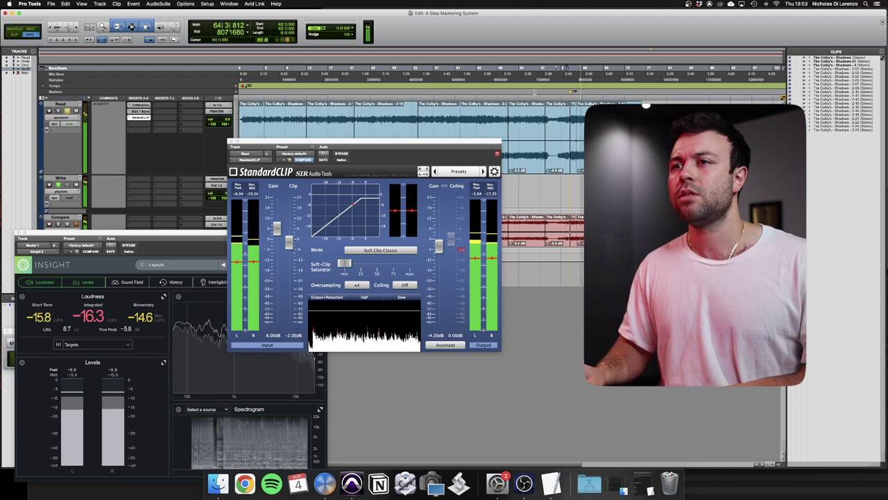
{"action": "left_click", "coordinate": [378, 155]}
{"action": "key", "text": "space"}
{"action": "left_click", "coordinate": [107, 217]}
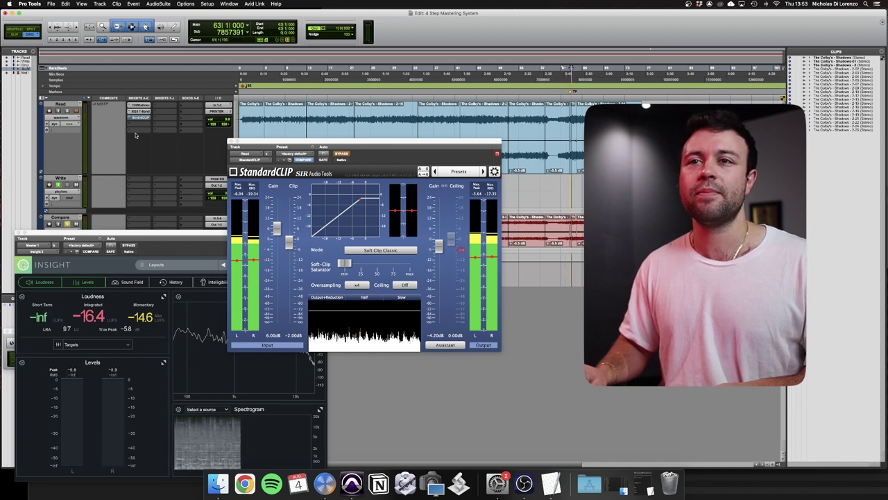
{"action": "key", "text": "space"}
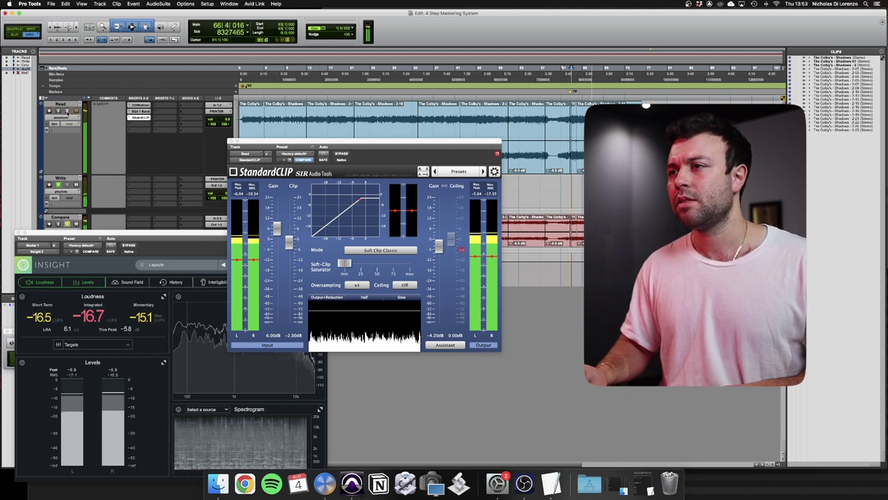
{"action": "key", "text": "space"}
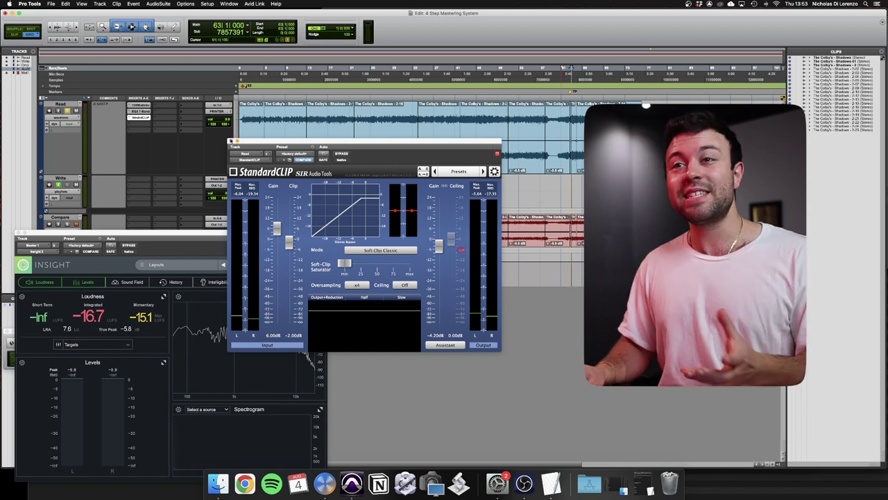
Close the StandardCLIP and Insight plugin windows
{"action": "left_click", "coordinate": [231, 141]}
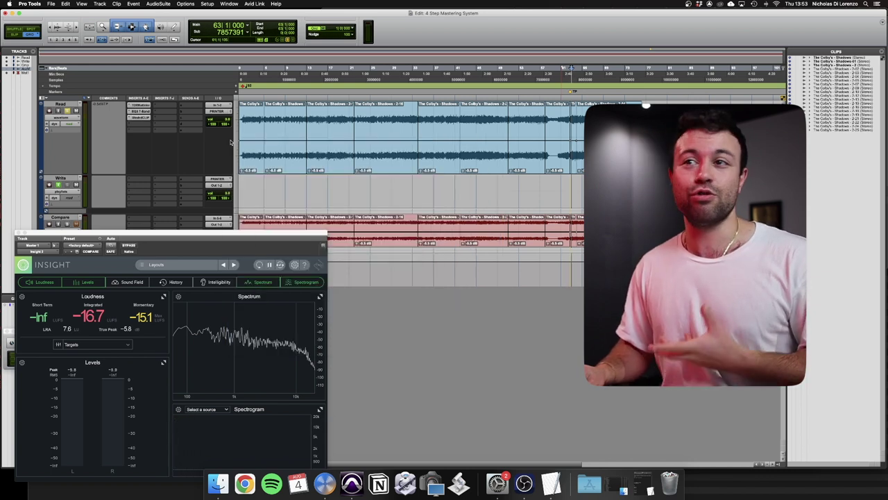
{"action": "left_click", "coordinate": [21, 233]}
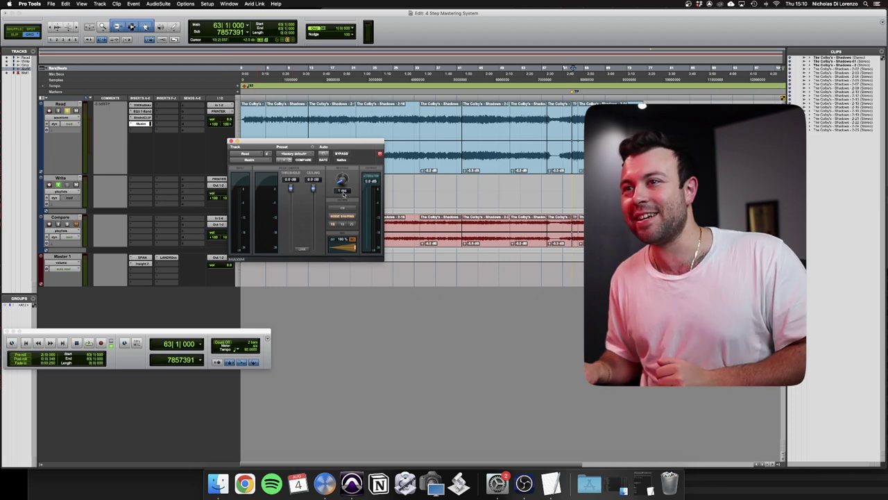
Set Maxim's output ceiling, first to -0.2 dB and then to -0.3 dB
{"action": "left_click", "coordinate": [312, 180]}
{"action": "type", "text": "-0.2"}
{"action": "key", "text": "Return"}
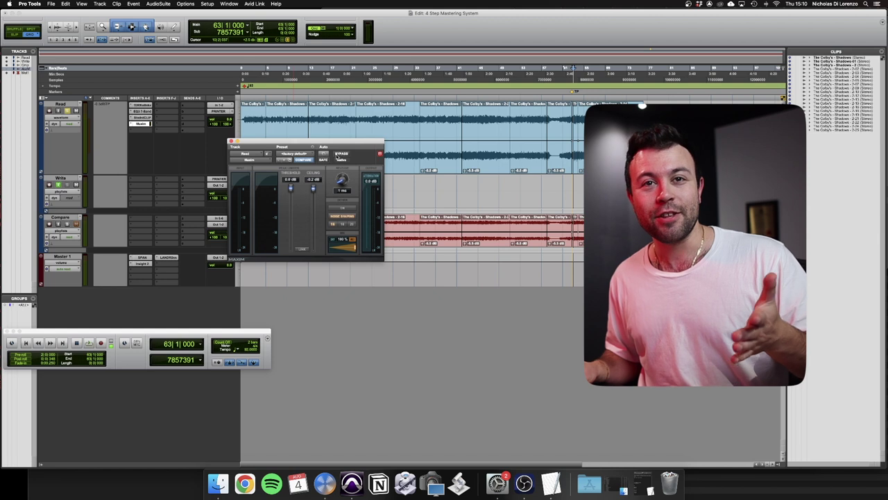
{"action": "left_click_drag", "start_coordinate": [304, 145], "coordinate": [207, 149]}
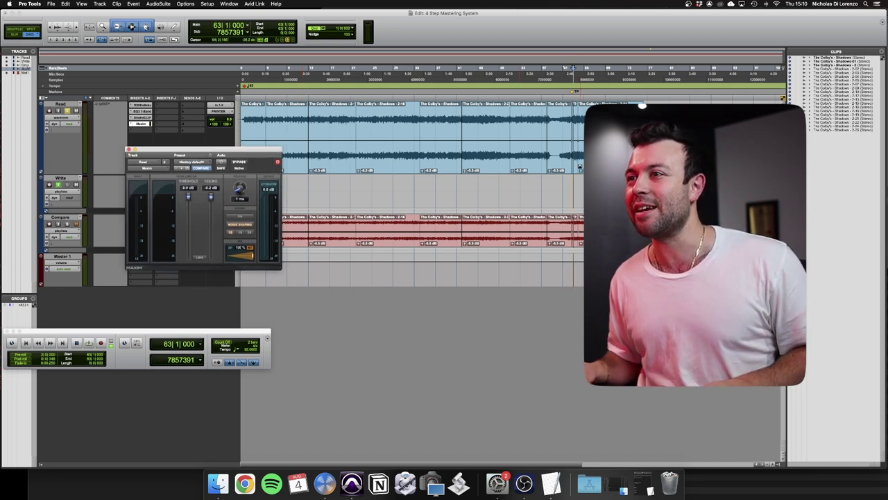
{"action": "left_click_drag", "start_coordinate": [573, 167], "coordinate": [577, 168]}
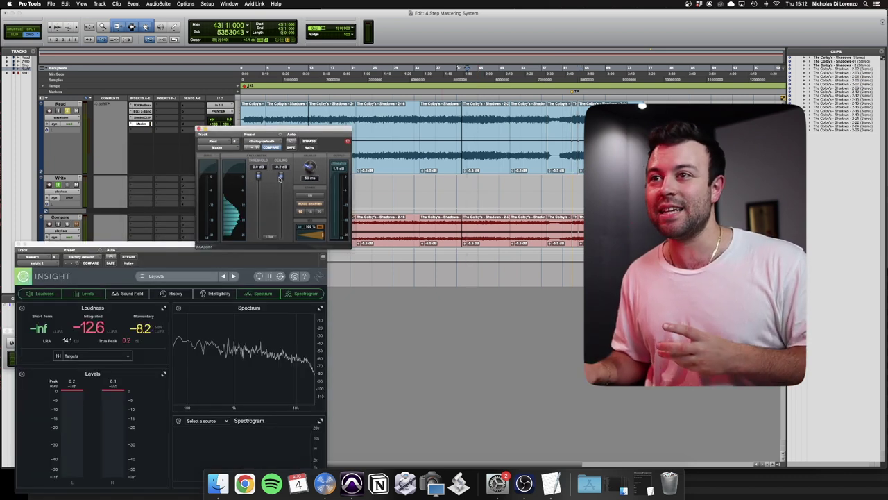
{"action": "left_click", "coordinate": [280, 167]}
{"action": "type", "text": "-0.3"}
{"action": "key", "text": "Return"}
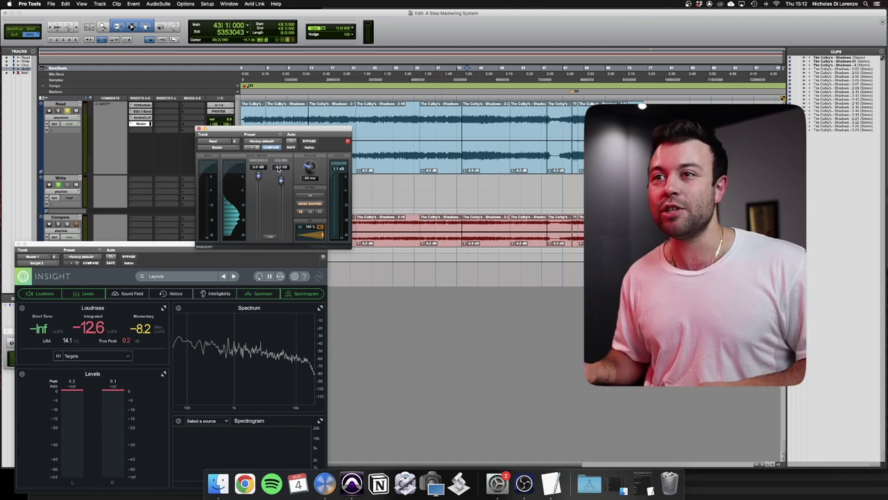
Set Maxim's threshold to -6 dB and play the limited master from near bar 62
{"action": "left_click", "coordinate": [261, 168]}
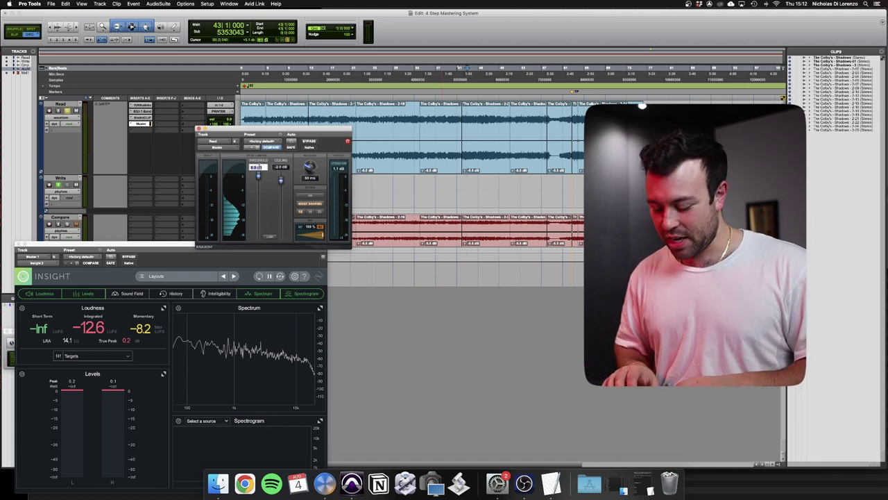
{"action": "type", "text": "-6"}
{"action": "key", "text": "Return"}
{"action": "left_click", "coordinate": [575, 170]}
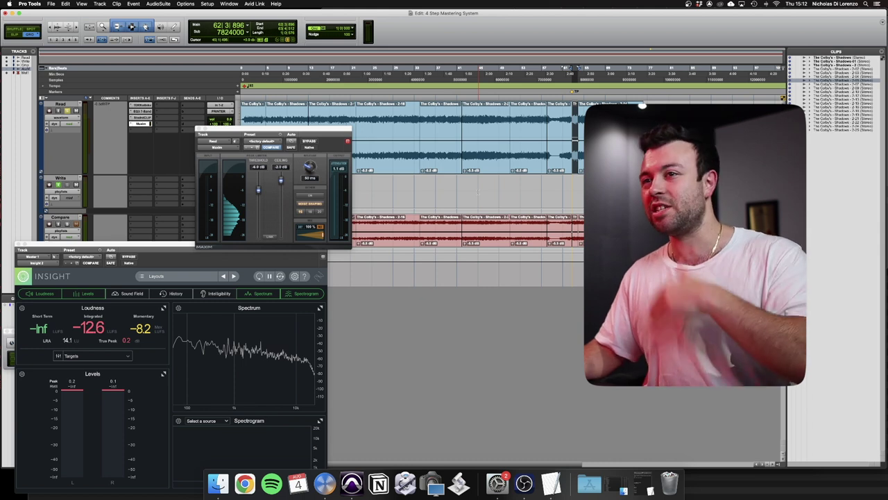
{"action": "key", "text": "space"}
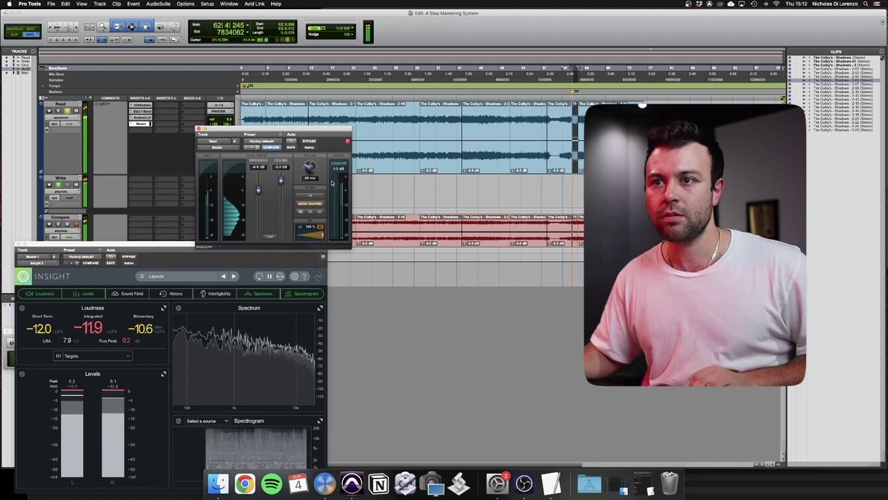
{"action": "key", "text": "space"}
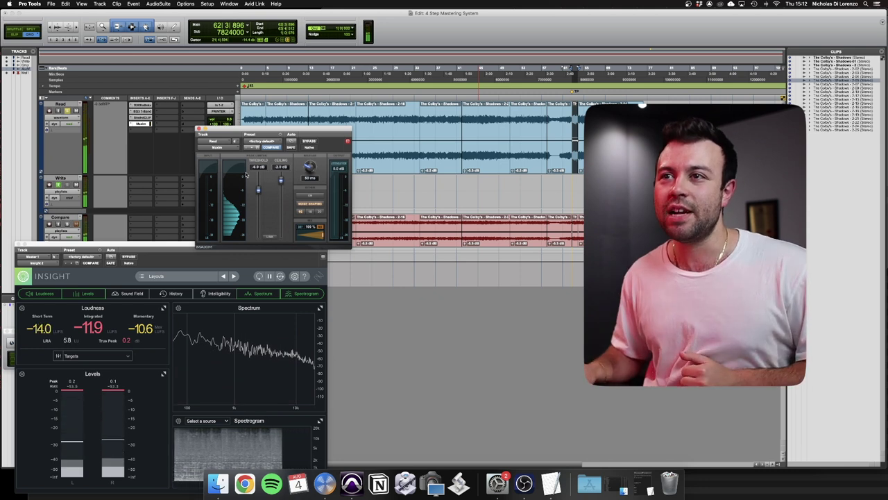
Set Maxim's threshold to -7.5 dB and audition the master from bar 63
{"action": "left_click", "coordinate": [257, 167]}
{"action": "type", "text": "-7.5"}
{"action": "key", "text": "Return"}
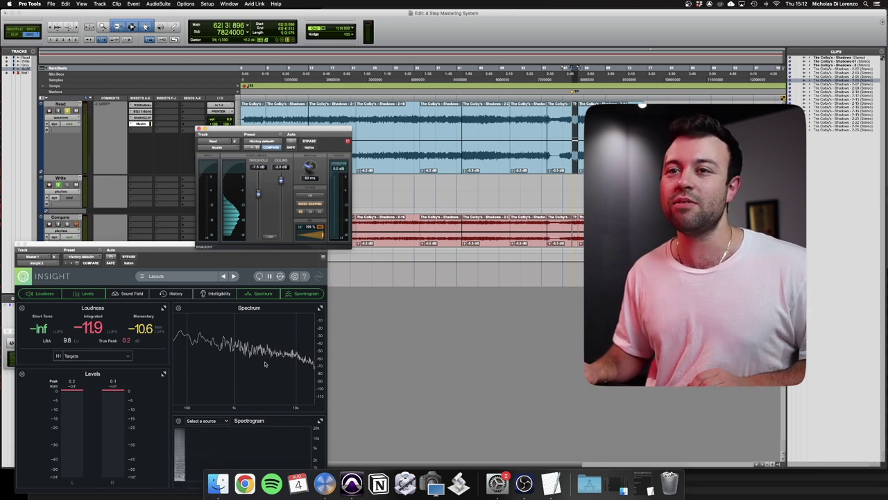
{"action": "left_click", "coordinate": [599, 71]}
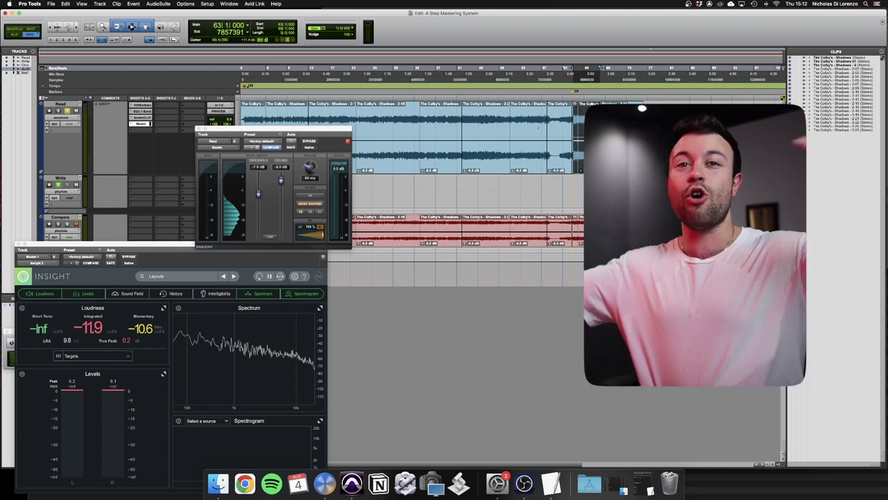
{"action": "key", "text": "space"}
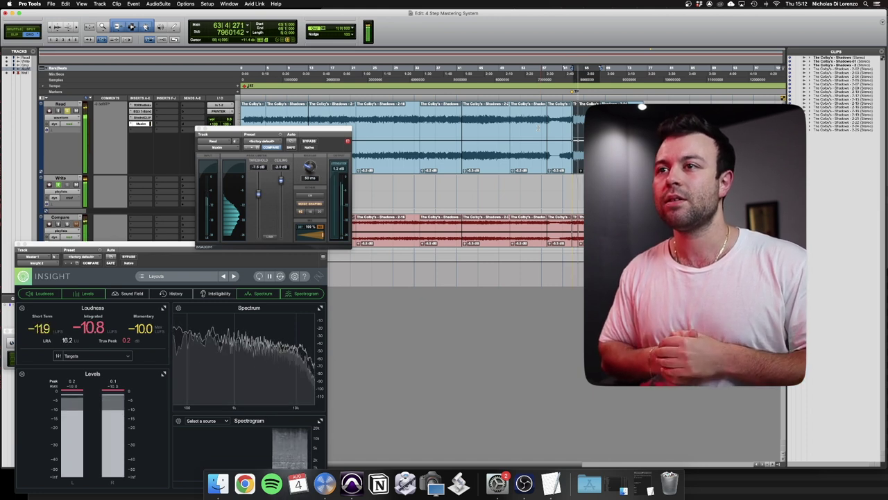
{"action": "key", "text": "space"}
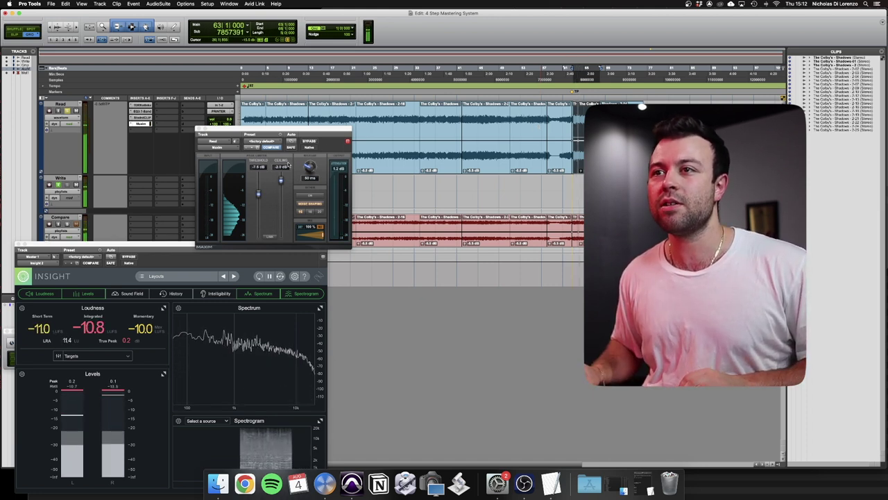
Set the Maxim output ceiling to -0.2 dB, audition the limiting, and close Maxim
{"action": "left_click", "coordinate": [281, 167]}
{"action": "type", "text": "-0.2"}
{"action": "key", "text": "Return"}
{"action": "key", "text": "space"}
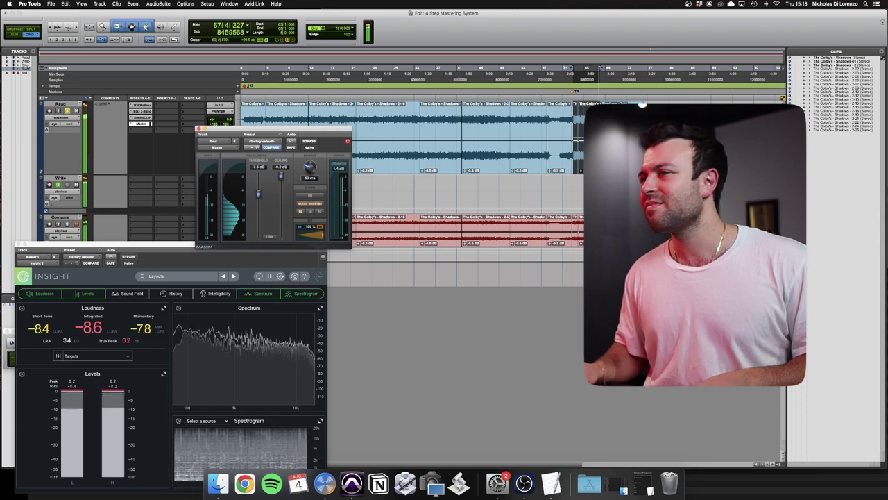
{"action": "key", "text": "space"}
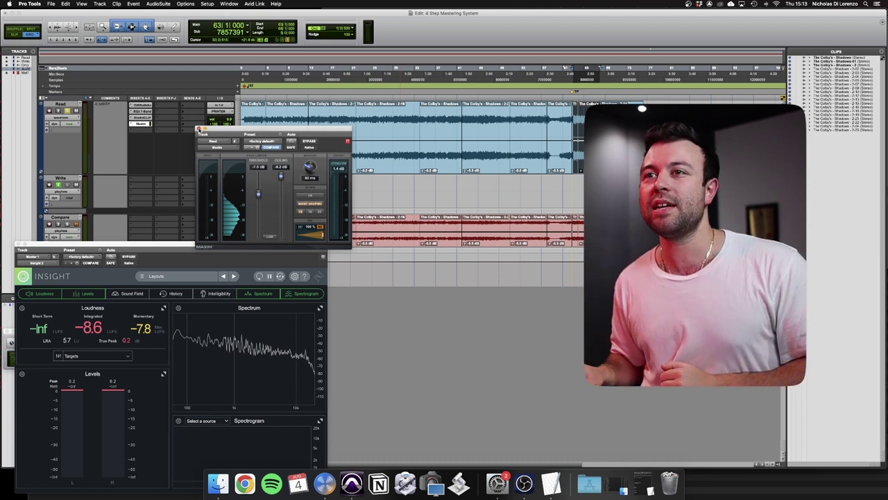
{"action": "left_click", "coordinate": [198, 129]}
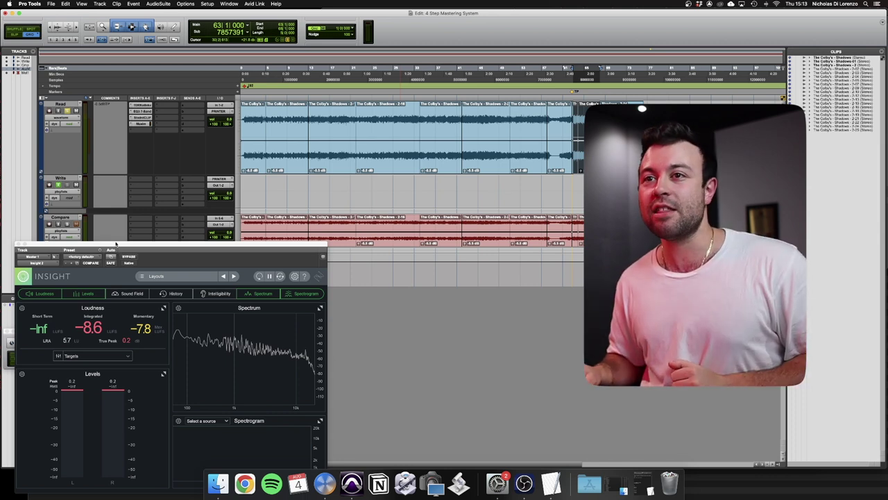
Close the Insight meter and select the whole song from the session start
{"action": "left_click_drag", "start_coordinate": [117, 245], "coordinate": [462, 185]}
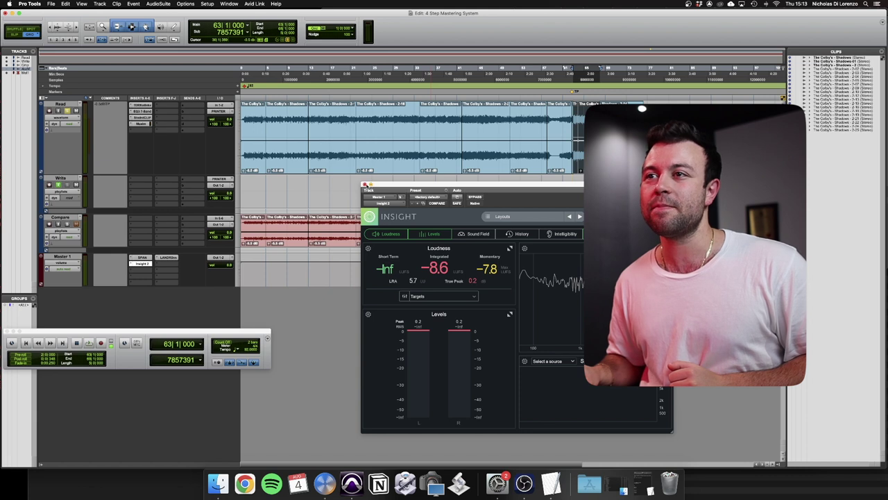
{"action": "left_click", "coordinate": [365, 184]}
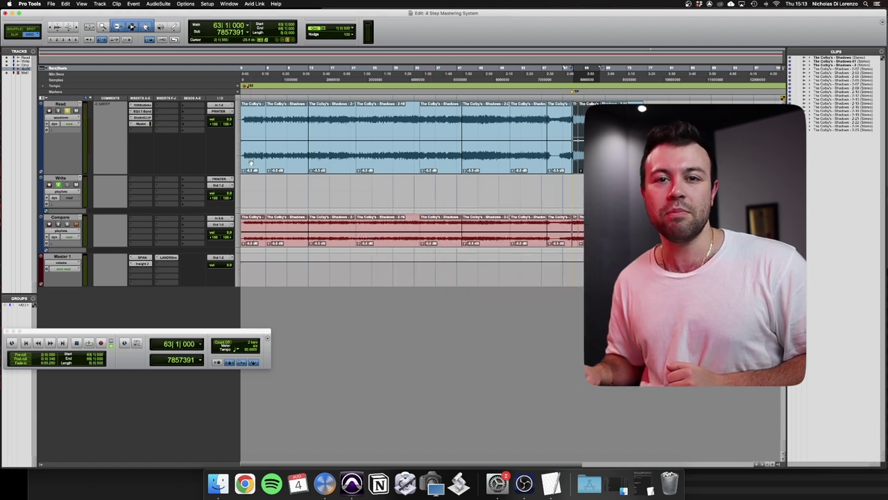
{"action": "left_click_drag", "start_coordinate": [250, 165], "coordinate": [267, 165]}
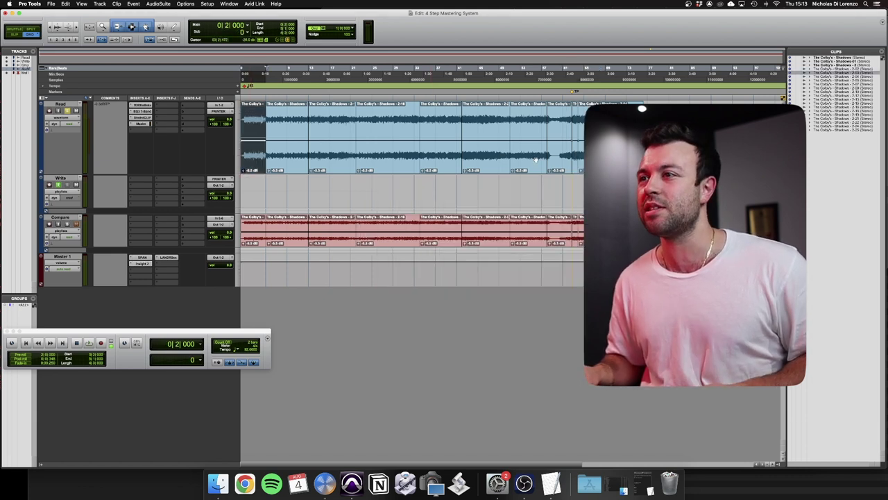
{"action": "left_click", "coordinate": [645, 68], "text": "shift"}
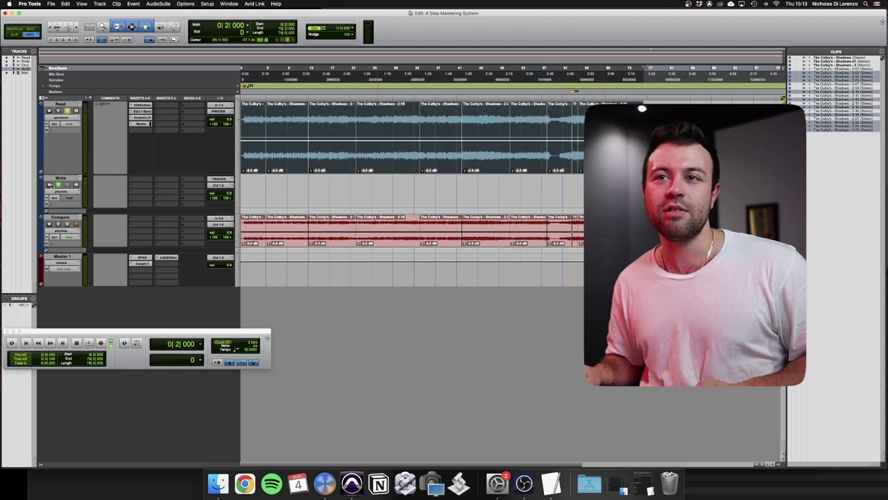
Record the mastered song onto the Write track
{"action": "left_click", "coordinate": [228, 4]}
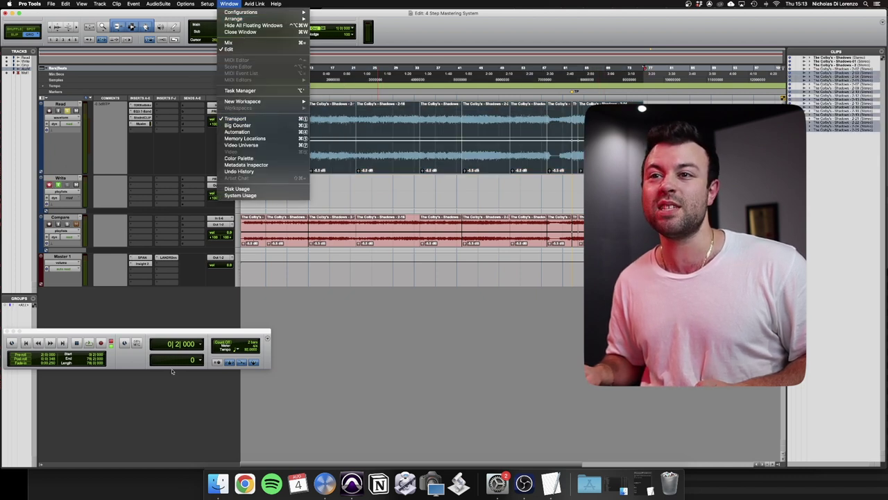
{"action": "key", "text": "Escape"}
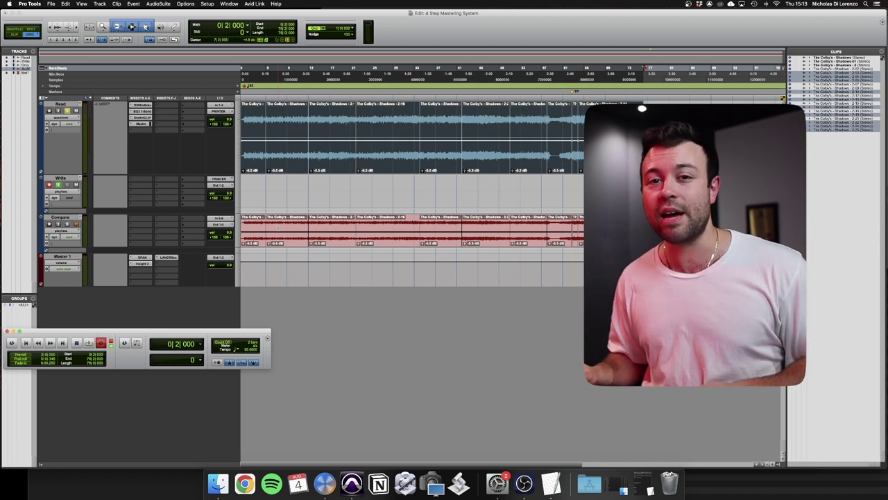
{"action": "key", "text": "space"}
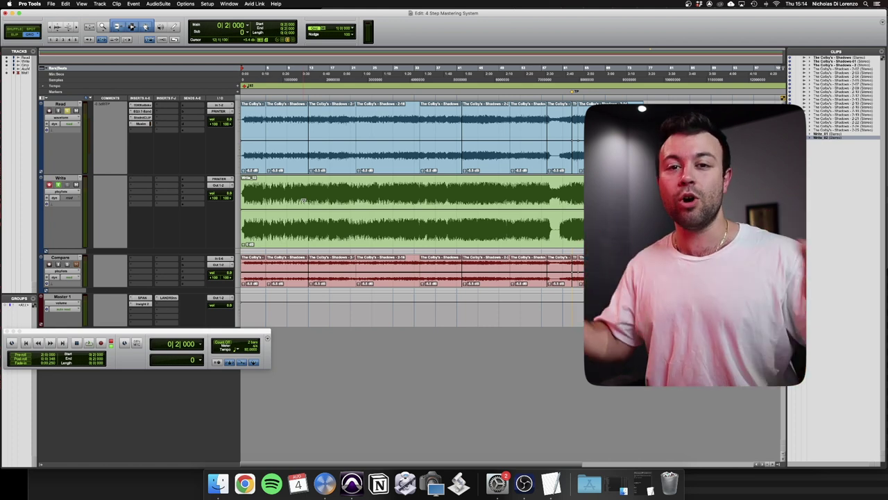
In Shuffle mode, trim the silence from the Write clip's start and add a fade-in
{"action": "key", "text": "super+bracketright"}
{"action": "key", "text": "alt+super+bracketright"}
{"action": "key", "text": "alt+super+bracketright"}
{"action": "key", "text": "alt+super+bracketright"}
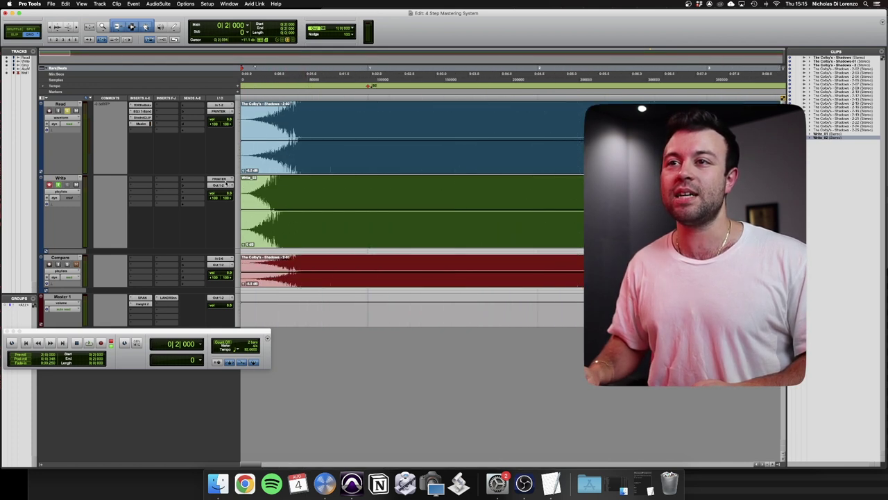
{"action": "left_click", "coordinate": [13, 31]}
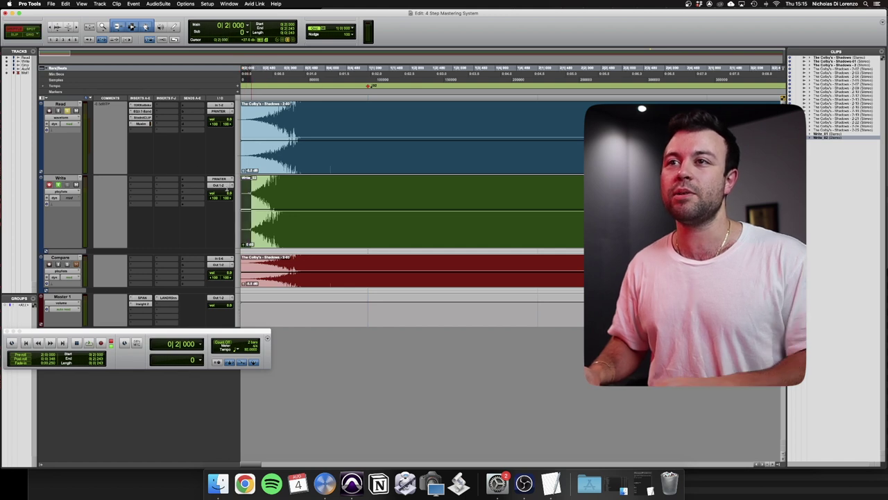
{"action": "key", "text": "Delete"}
{"action": "key", "text": "super+bracketright"}
{"action": "key", "text": "super+bracketright"}
{"action": "key", "text": "d"}
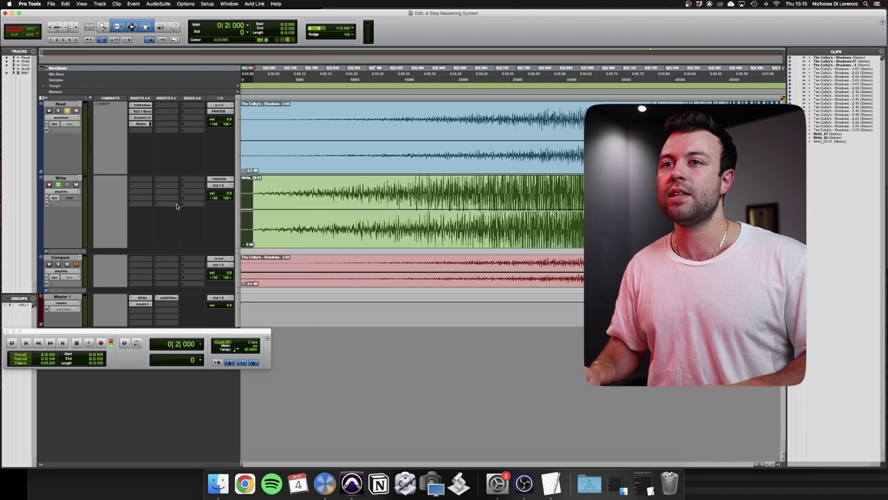
Disarm the Write track, audition the trimmed start and the song's ending, then select the Write clip
{"action": "left_click", "coordinate": [49, 184]}
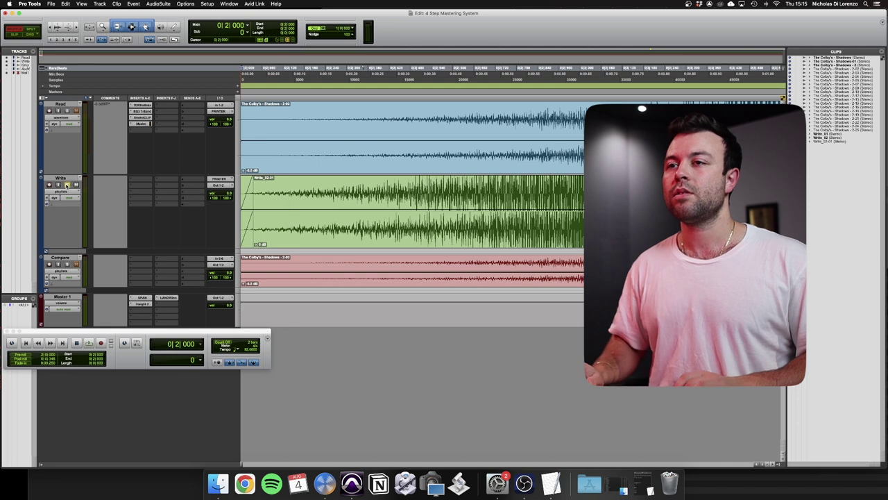
{"action": "key", "text": "space"}
{"action": "key", "text": "super+bracketleft"}
{"action": "key", "text": "super+bracketleft"}
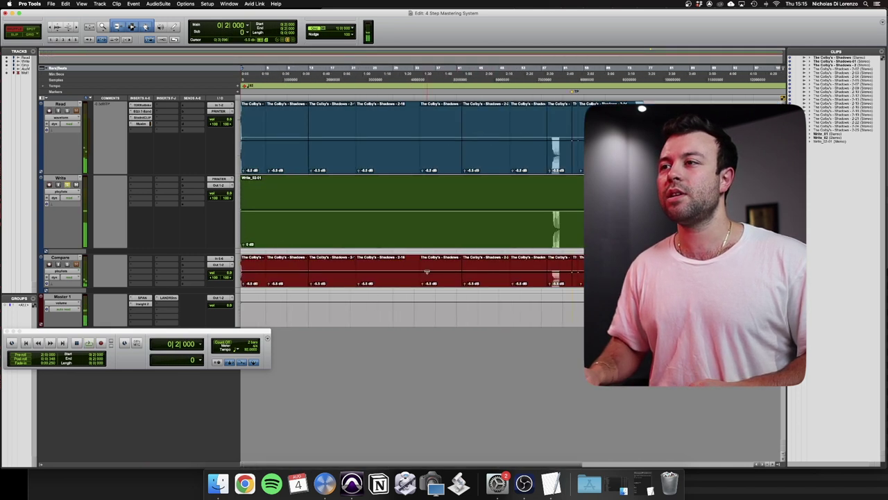
{"action": "left_click", "coordinate": [439, 182]}
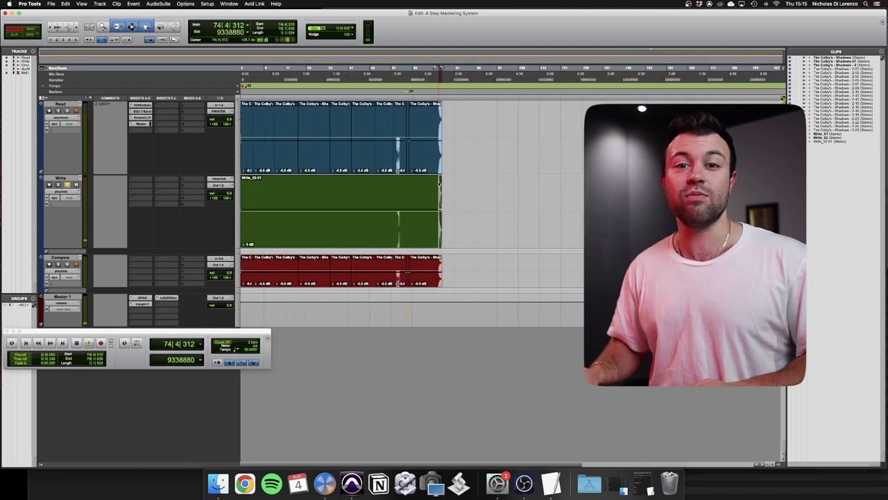
{"action": "key", "text": "space"}
{"action": "key", "text": "super+bracketright"}
{"action": "key", "text": "super+bracketright"}
{"action": "key", "text": "super+bracketright"}
{"action": "key", "text": "super+bracketright"}
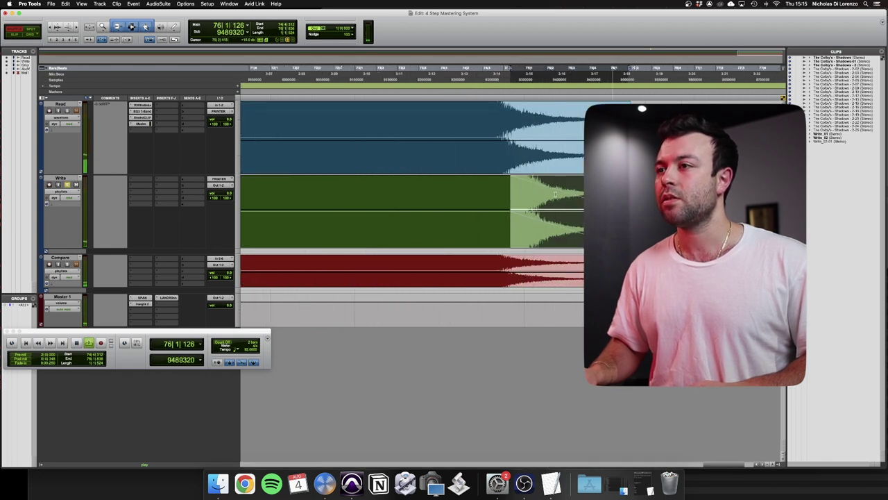
{"action": "key", "text": "space"}
{"action": "key", "text": "space"}
{"action": "left_click", "coordinate": [416, 234]}
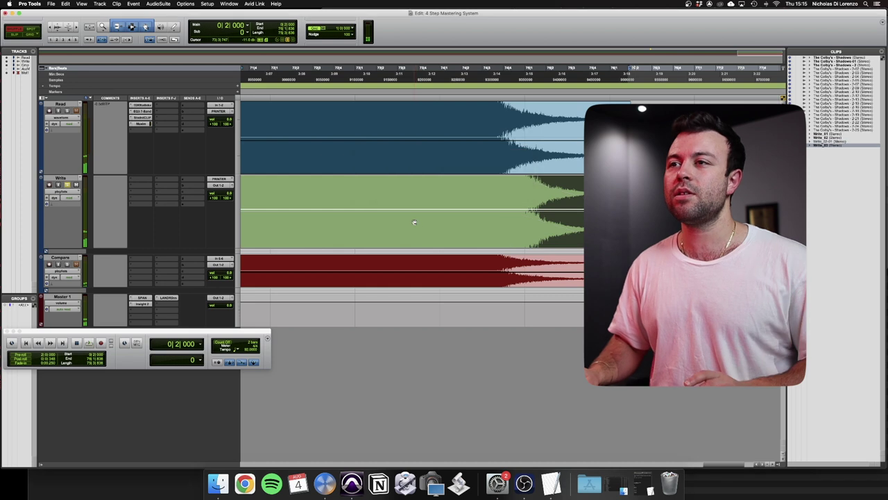
Export the selected Write clip as a 24-bit 48 kHz WAV, then switch to iZotope RX 8
{"action": "key", "text": "super+bracketleft"}
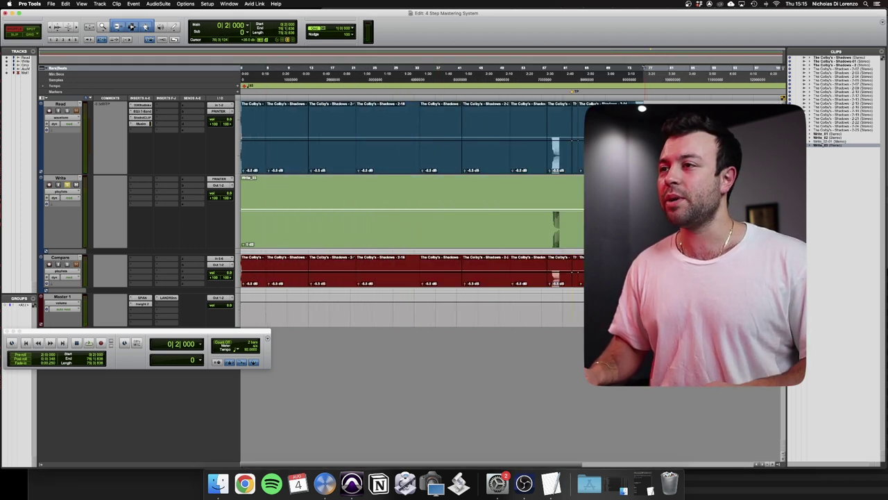
{"action": "key", "text": "super+shift+k"}
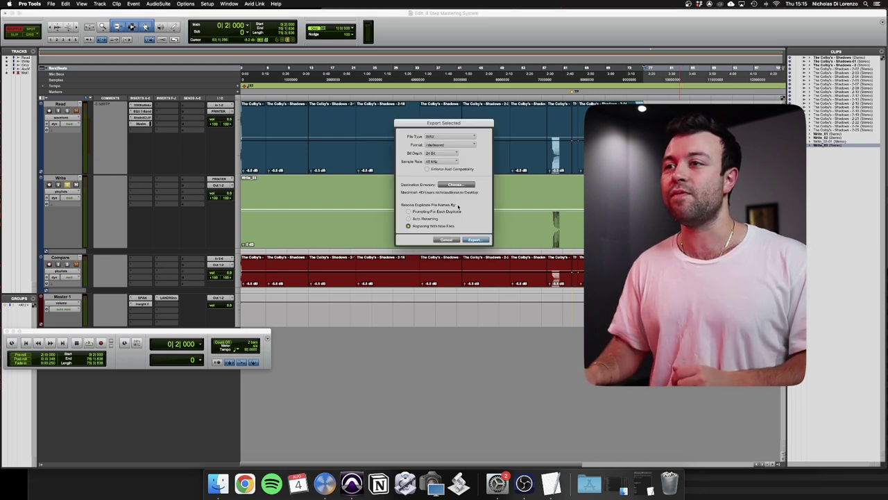
{"action": "left_click", "coordinate": [470, 240]}
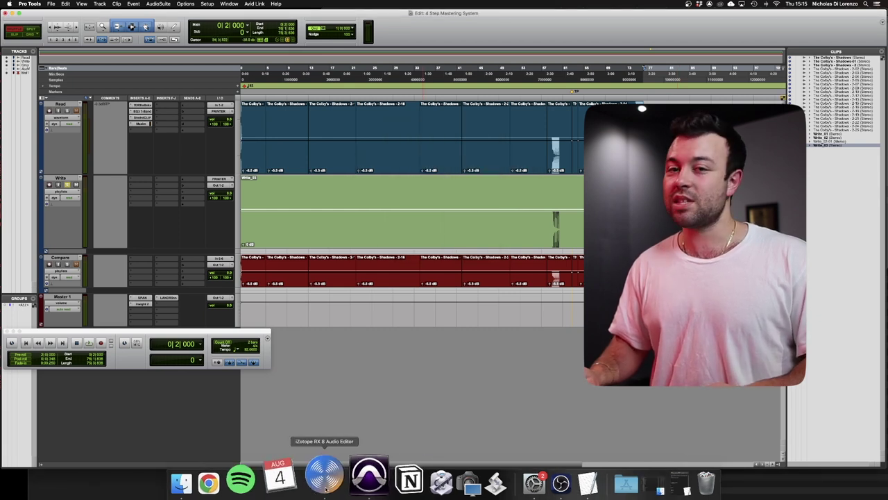
{"action": "left_click", "coordinate": [325, 479]}
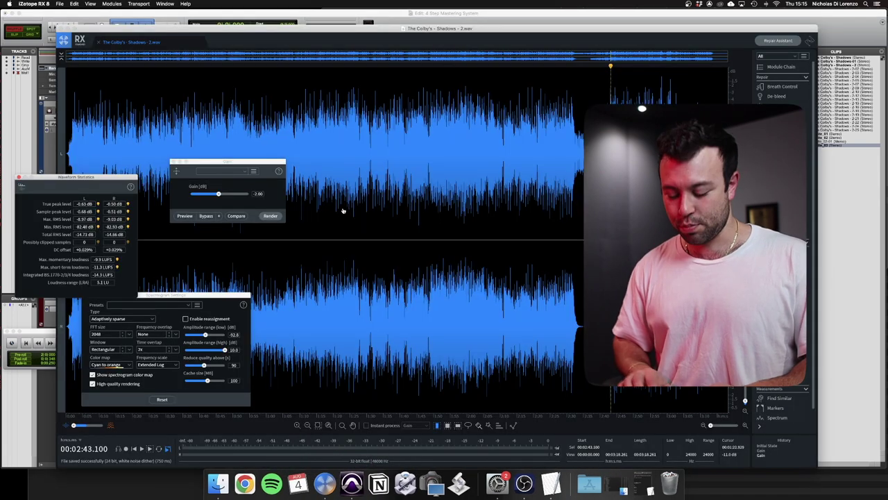
Clear the Batch Processor's inputs and add Write_03.wav from Finder as the only input
{"action": "left_click", "coordinate": [242, 134]}
{"action": "left_click", "coordinate": [218, 482]}
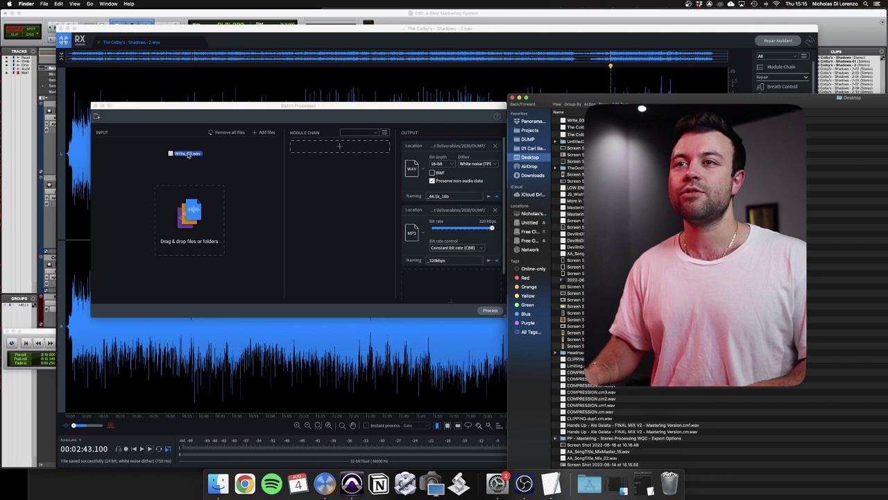
{"action": "left_click_drag", "start_coordinate": [187, 155], "coordinate": [189, 166]}
{"action": "left_click", "coordinate": [520, 98]}
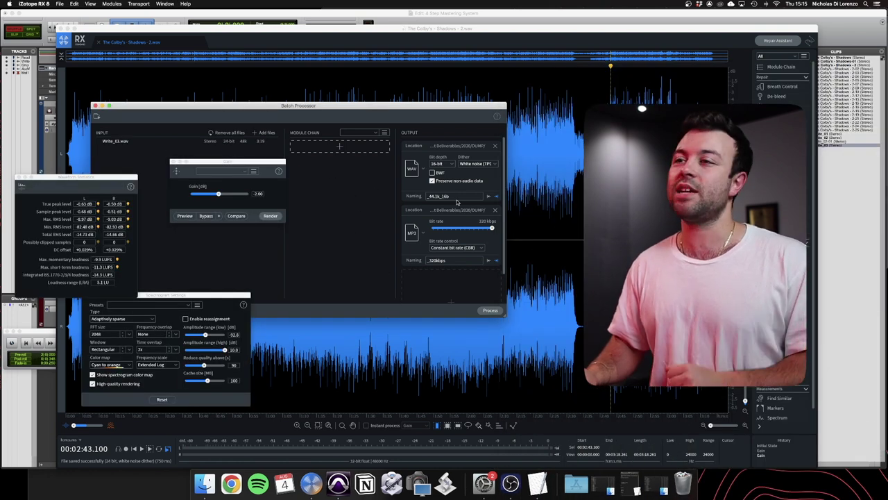